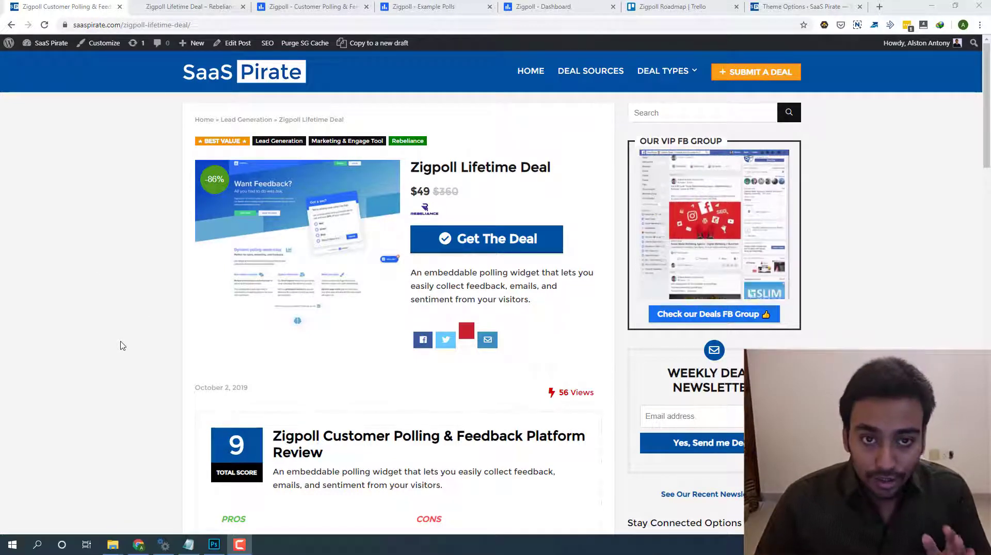
- Review the plan options and tier pricing on Rebeliance's Zigpoll lifetime deal page
{"action": "left_click", "coordinate": [182, 3]}
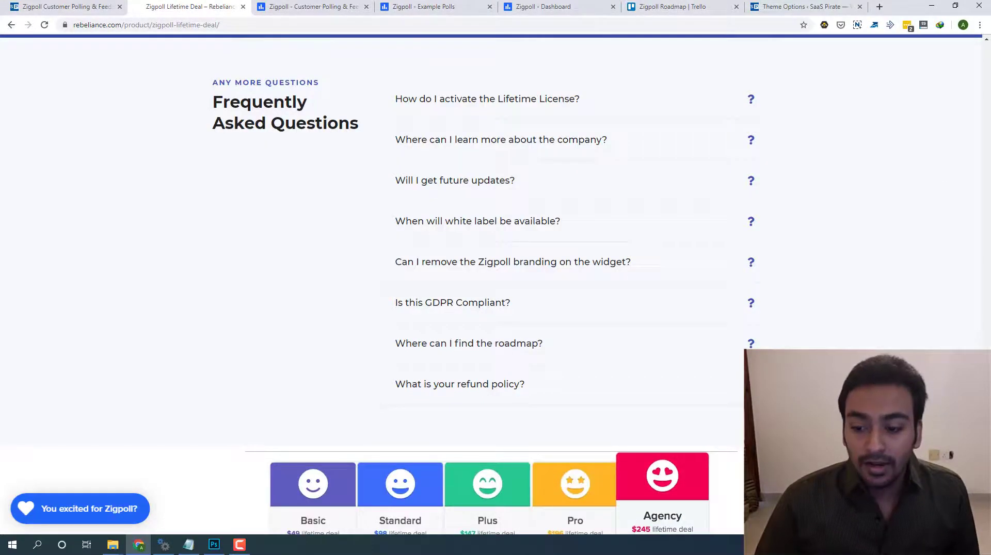
{"action": "left_click_drag", "start_coordinate": [980, 297], "coordinate": [949, 39]}
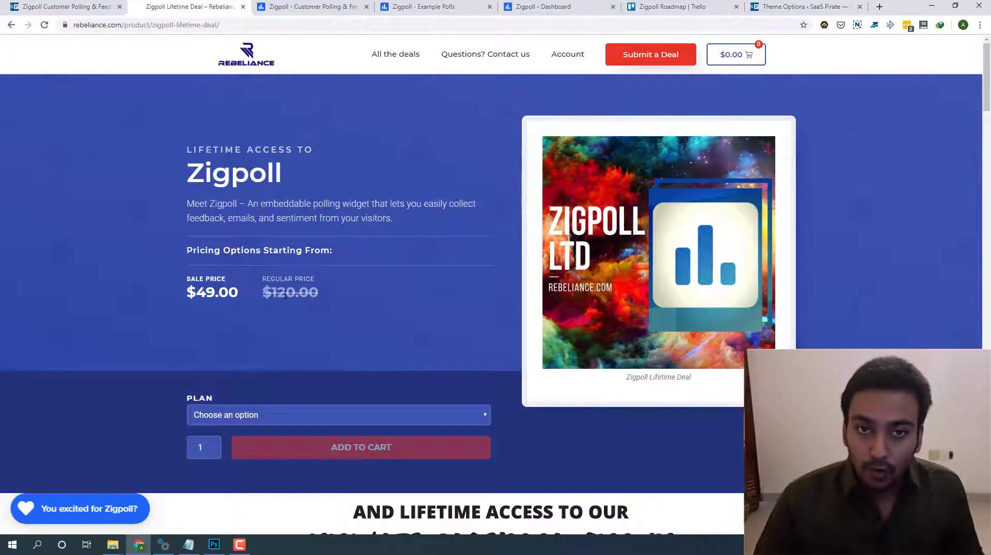
{"action": "left_click", "coordinate": [290, 410]}
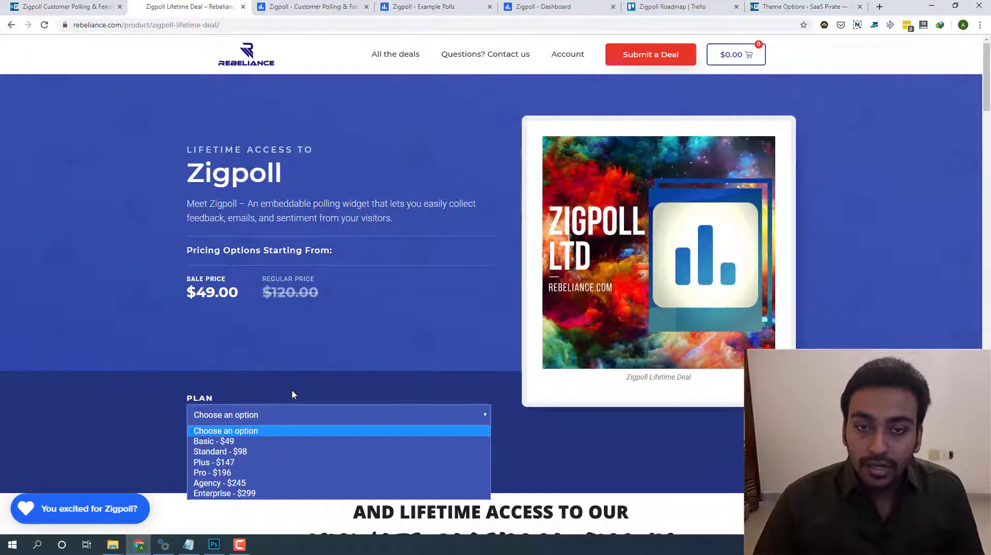
{"action": "left_click", "coordinate": [311, 362]}
{"action": "scroll", "coordinate": [987, 106], "scroll_direction": "down", "scroll_amount": 2}
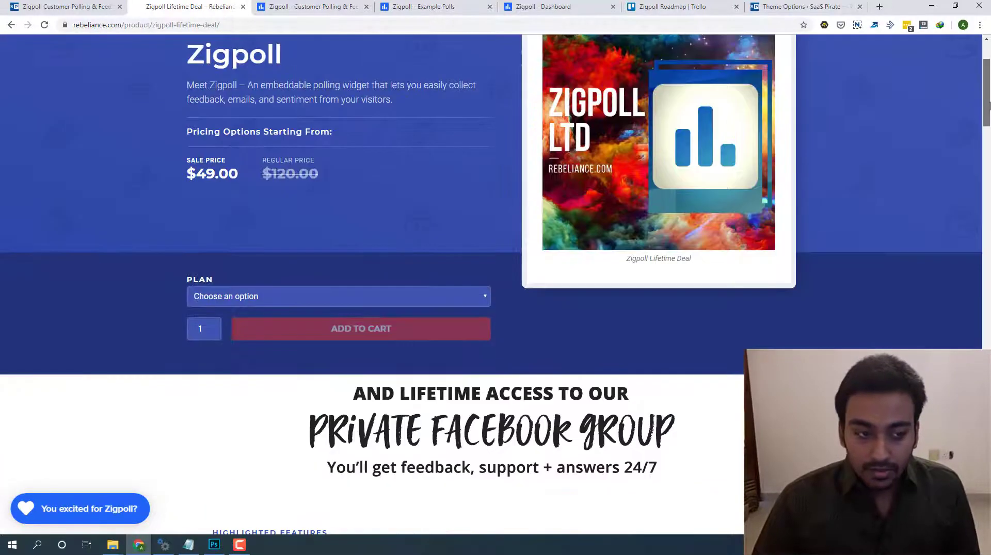
{"action": "left_click_drag", "start_coordinate": [987, 106], "coordinate": [986, 333]}
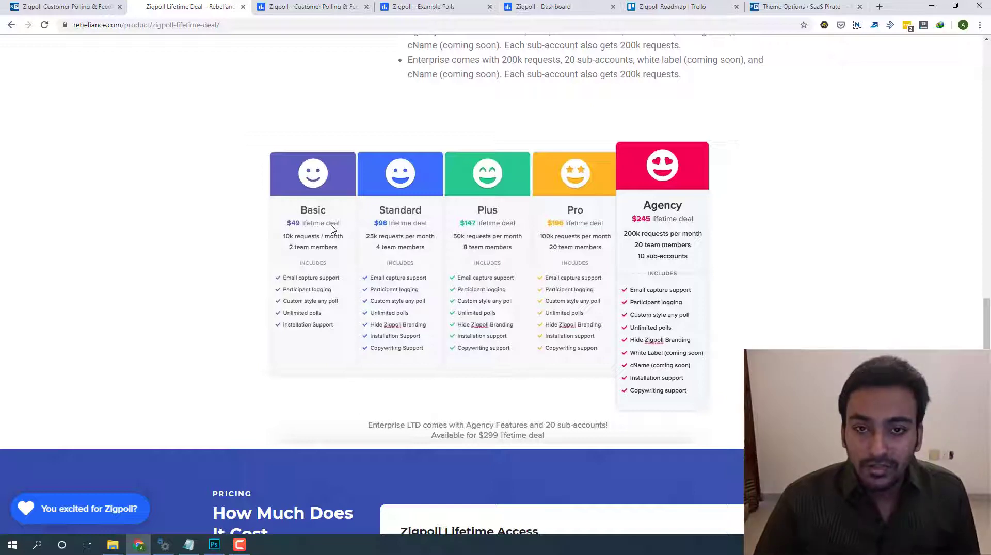
- Look through the Zigpoll homepage's polling features and its business use cases
{"action": "left_click", "coordinate": [293, 5]}
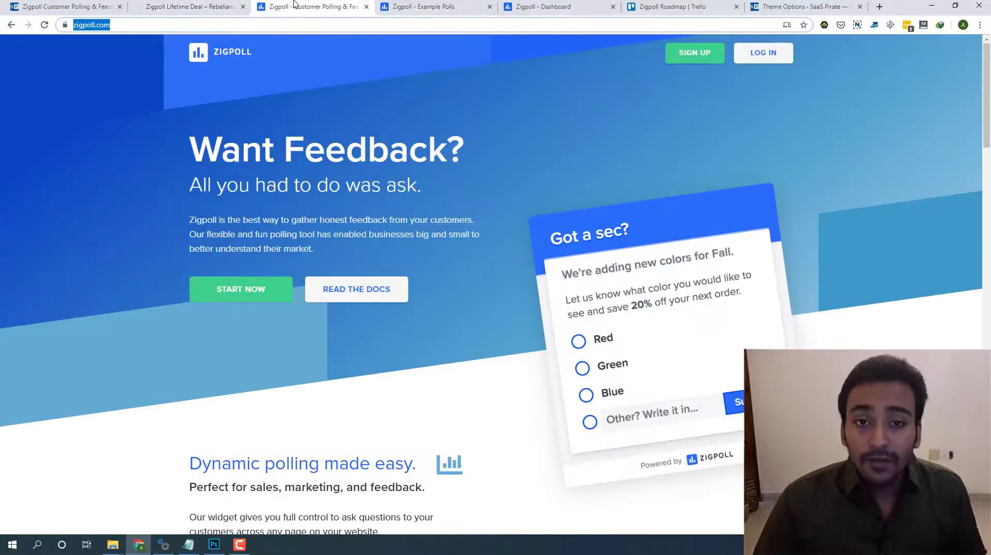
{"action": "scroll", "coordinate": [331, 72], "scroll_direction": "down", "scroll_amount": 2}
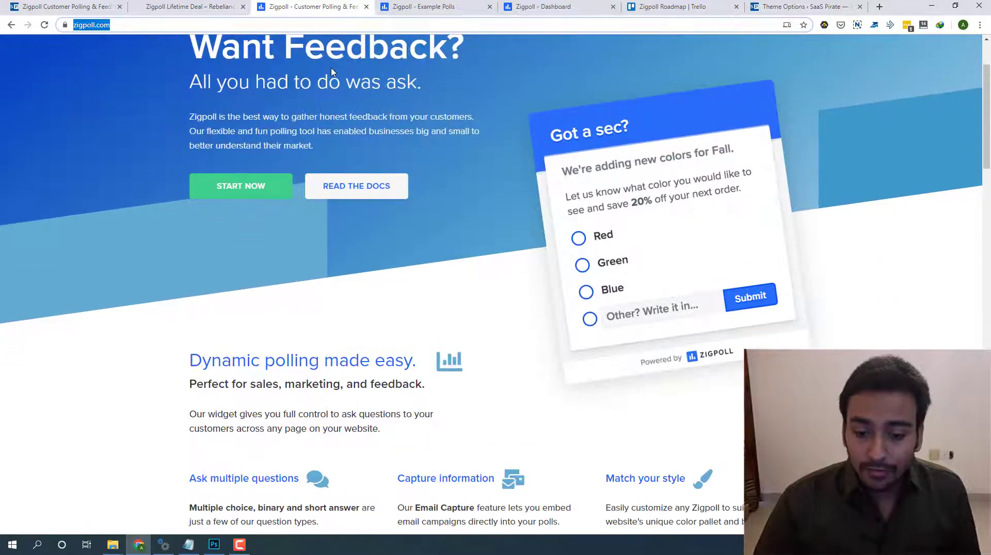
{"action": "scroll", "coordinate": [332, 72], "scroll_direction": "down", "scroll_amount": 3}
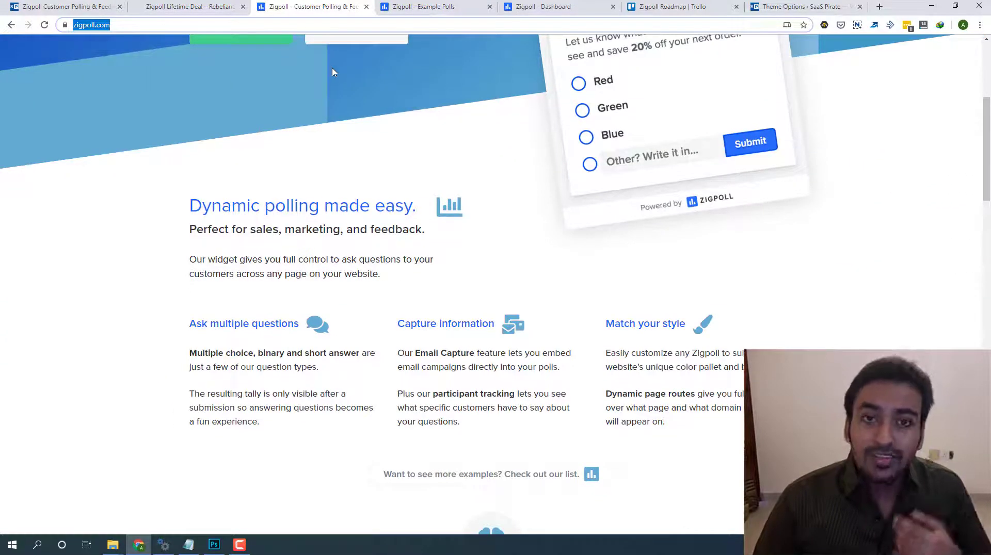
{"action": "scroll", "coordinate": [331, 76], "scroll_direction": "down", "scroll_amount": 7}
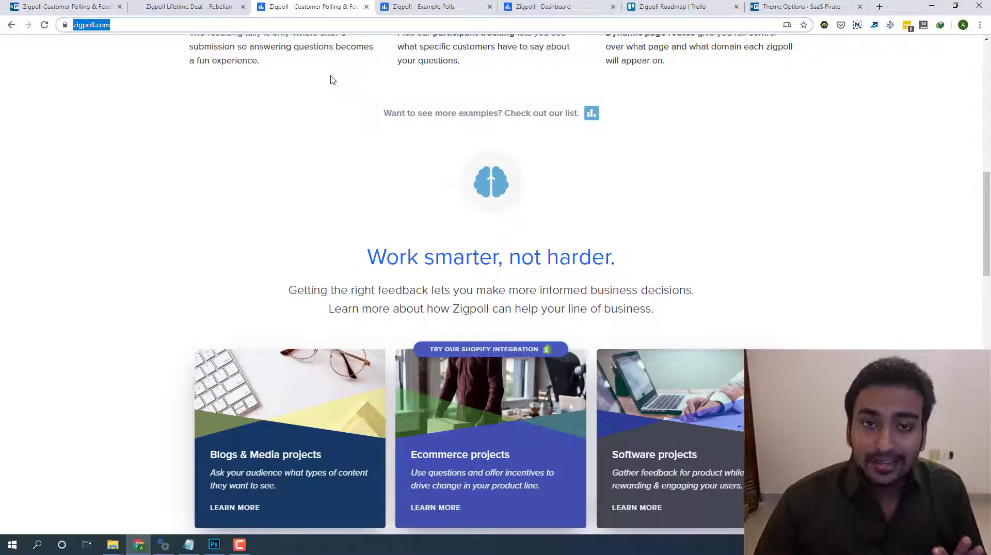
- On Zigpoll's Example Polls page, view the Get Inspired widget and close it
{"action": "left_click", "coordinate": [408, 14]}
{"action": "left_click", "coordinate": [460, 126]}
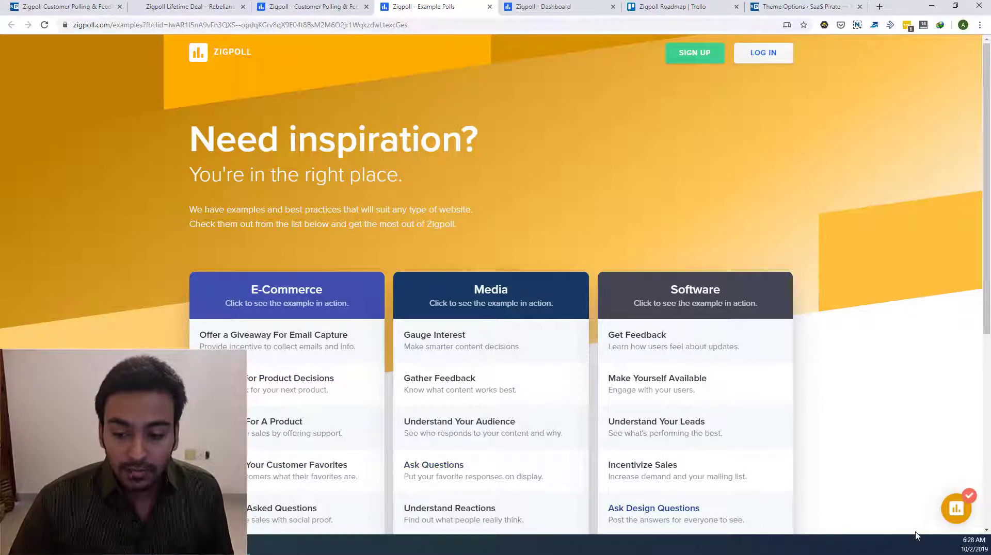
{"action": "left_click", "coordinate": [957, 510]}
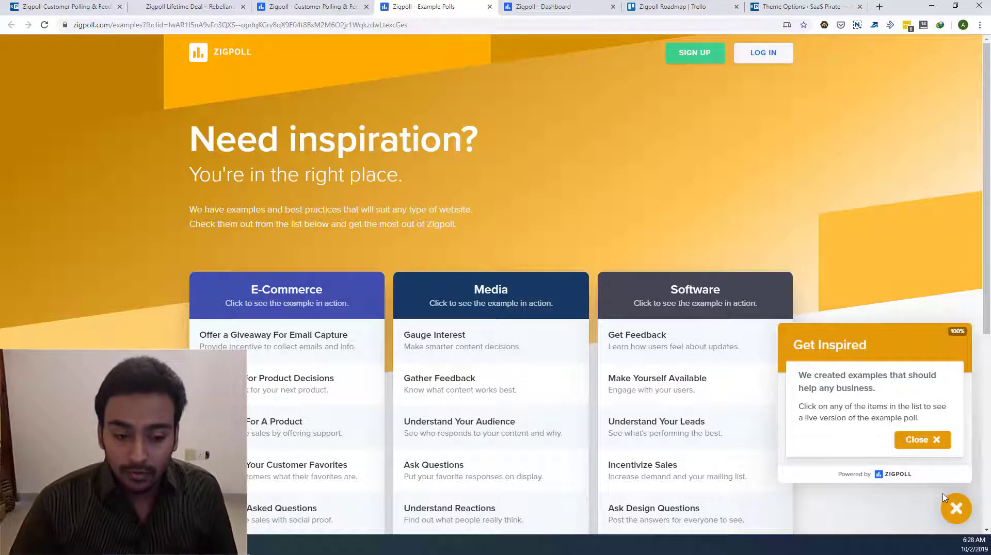
{"action": "scroll", "coordinate": [748, 433], "scroll_direction": "down", "scroll_amount": 3}
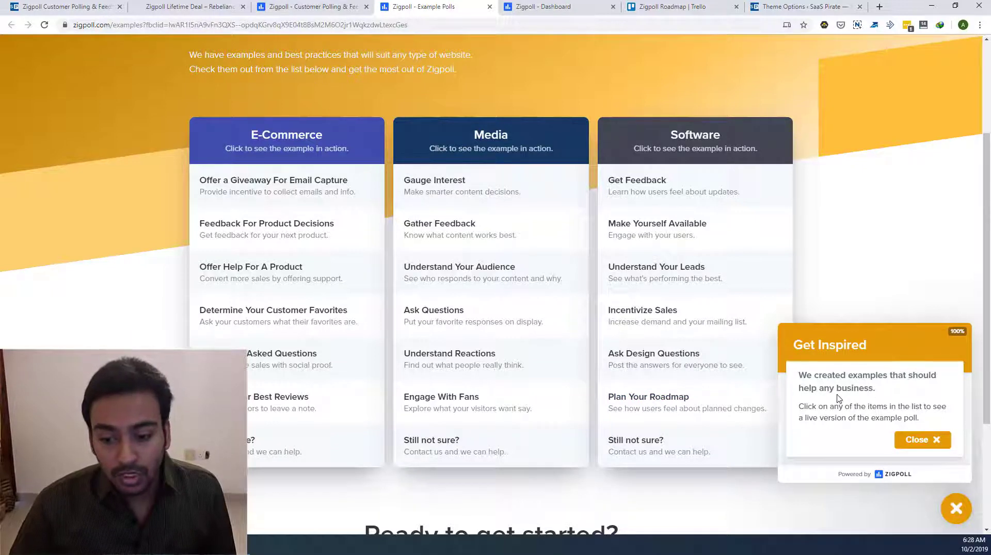
{"action": "left_click", "coordinate": [921, 440]}
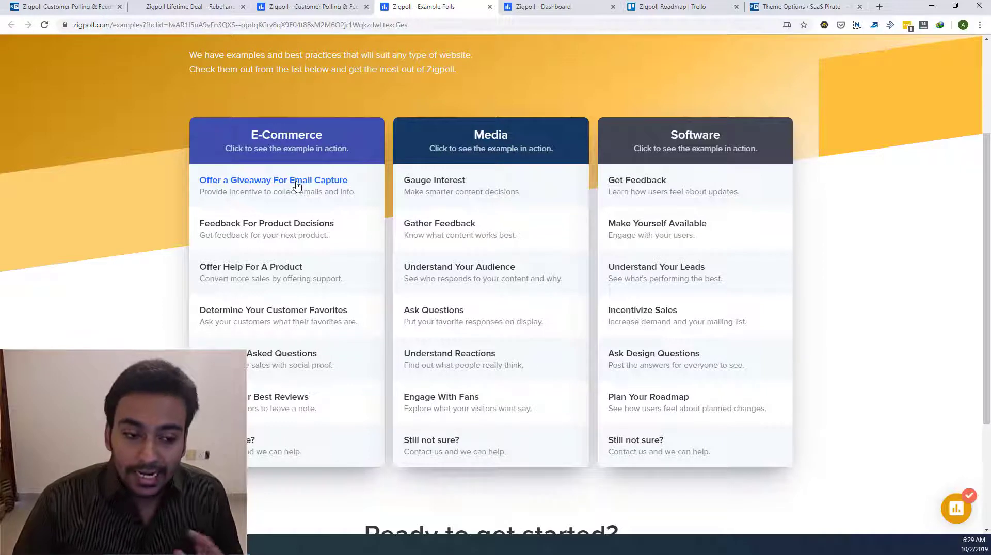
- Open the Offer a Giveaway For Email Capture example and answer its questions with Advertisement, Online Classes and Loyalty Program
{"action": "left_click", "coordinate": [268, 185]}
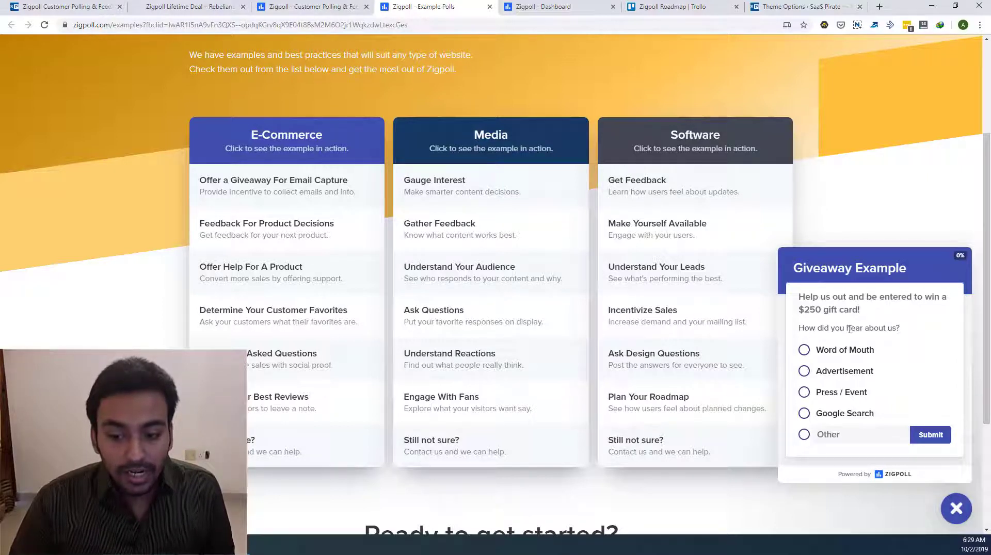
{"action": "left_click", "coordinate": [839, 380]}
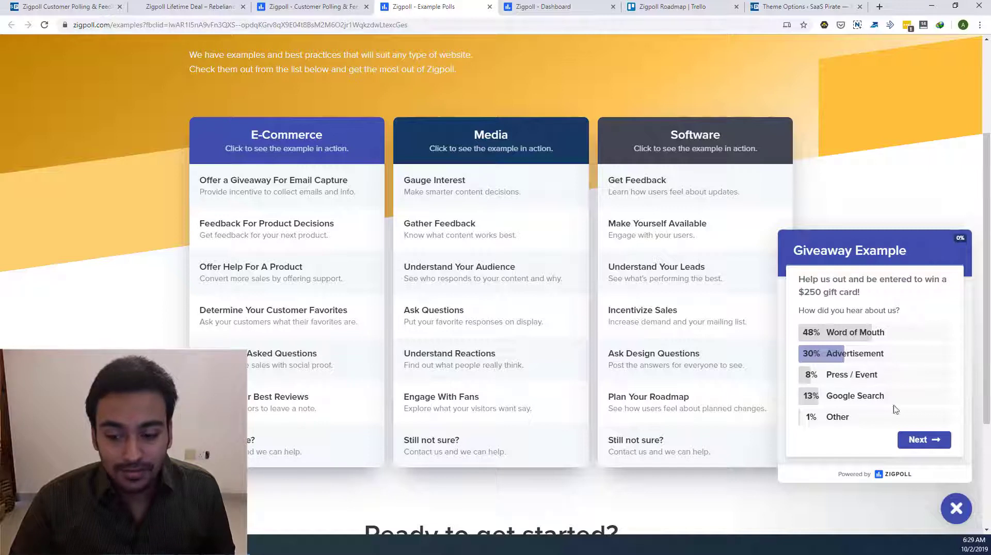
{"action": "left_click", "coordinate": [923, 440]}
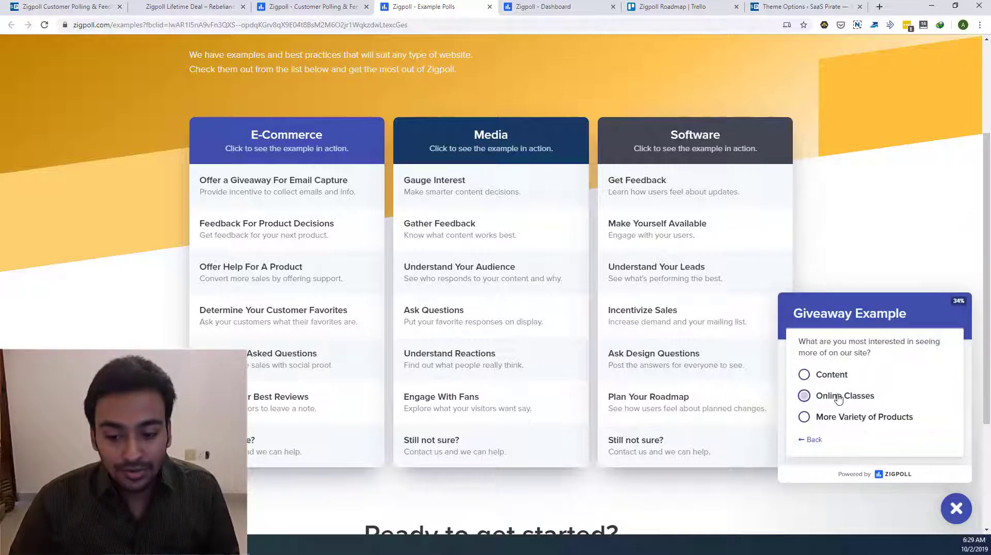
{"action": "left_click", "coordinate": [838, 396]}
{"action": "left_click", "coordinate": [921, 440]}
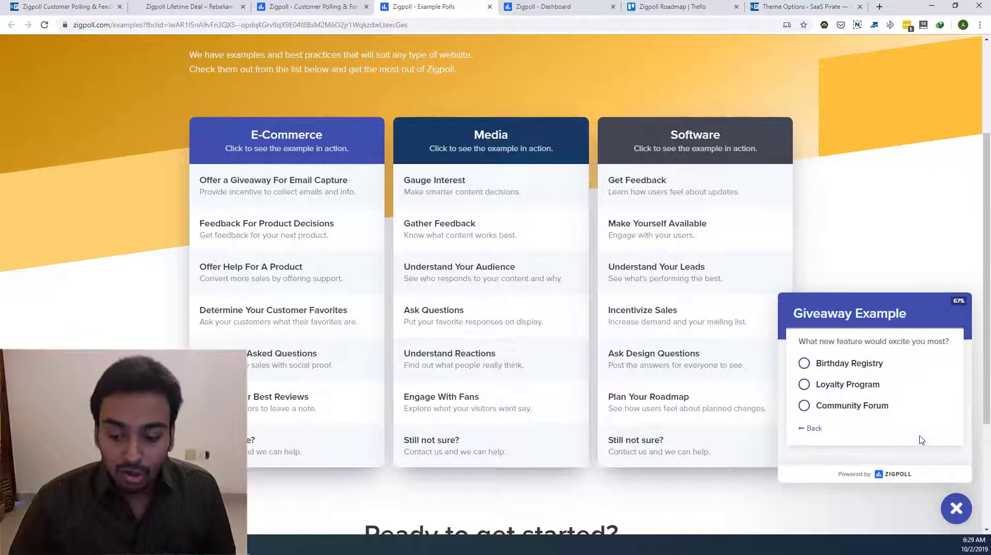
{"action": "left_click", "coordinate": [814, 384]}
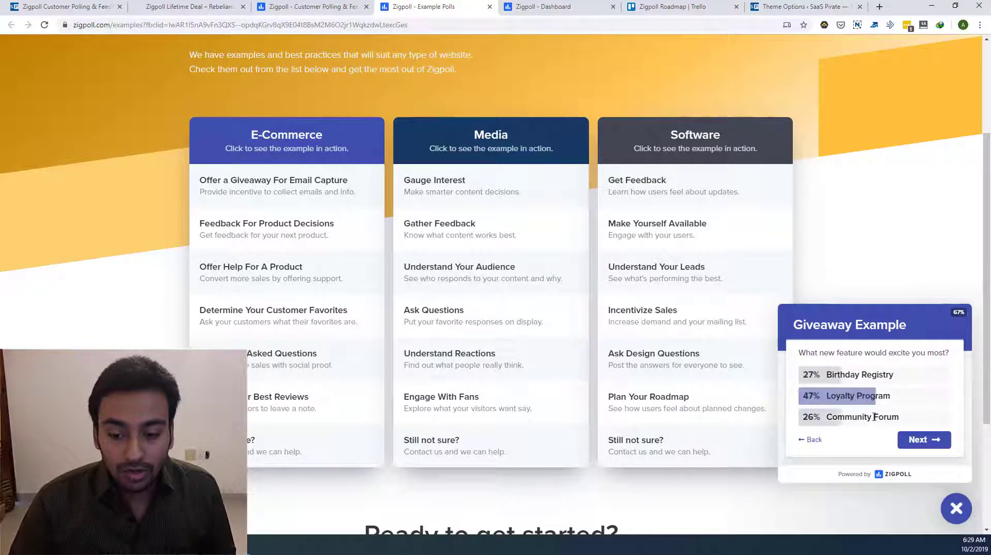
{"action": "left_click", "coordinate": [912, 439]}
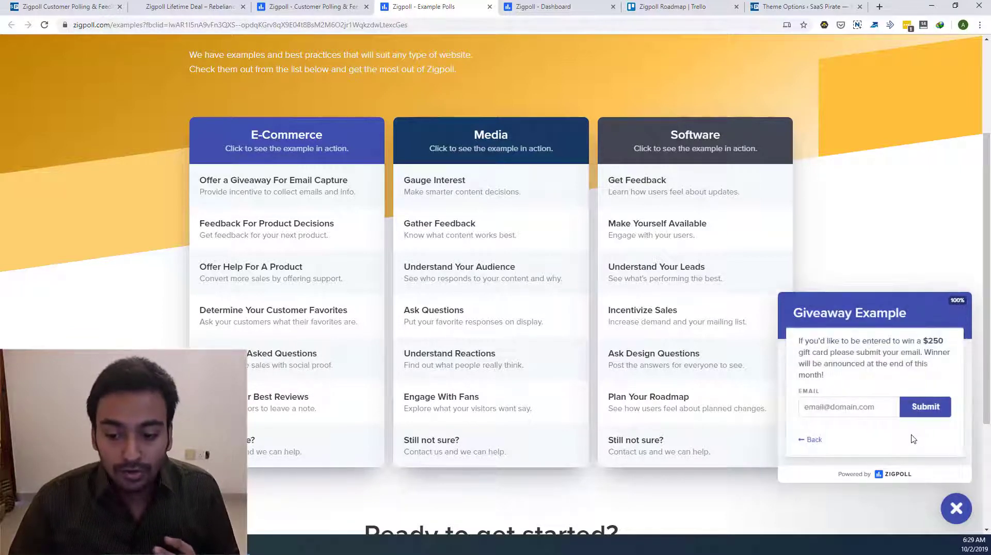
- Submit an email address for the $250 gift card giveaway and return to the poll's previous question
{"action": "scroll", "coordinate": [862, 413], "scroll_direction": "down", "scroll_amount": 1}
{"action": "left_click", "coordinate": [864, 409]}
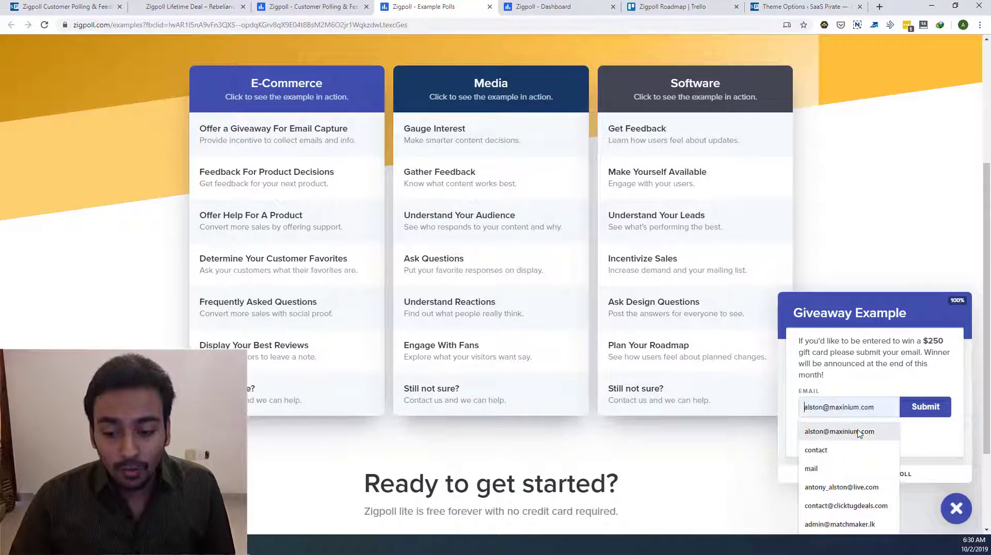
{"action": "left_click", "coordinate": [848, 431]}
{"action": "left_click", "coordinate": [910, 408]}
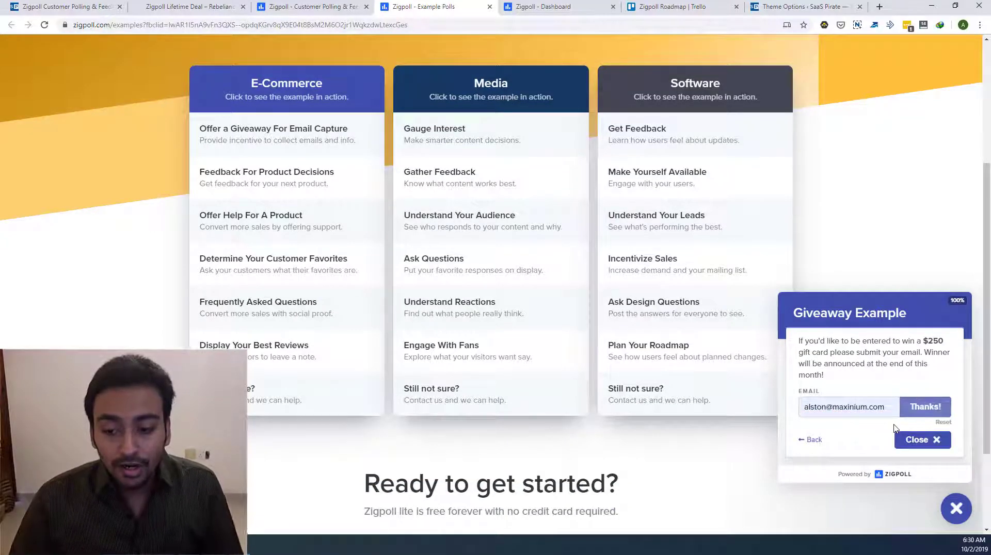
{"action": "left_click", "coordinate": [815, 441]}
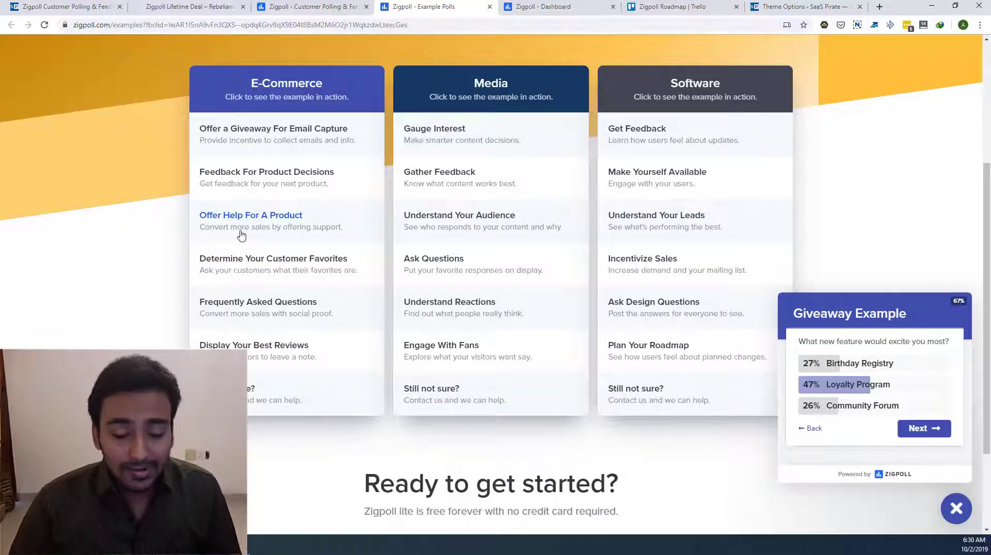
- Preview the remaining E-Commerce examples from Feedback For Product Decisions to Display Your Best Reviews, including the guestbook's top responses
{"action": "left_click", "coordinate": [282, 186]}
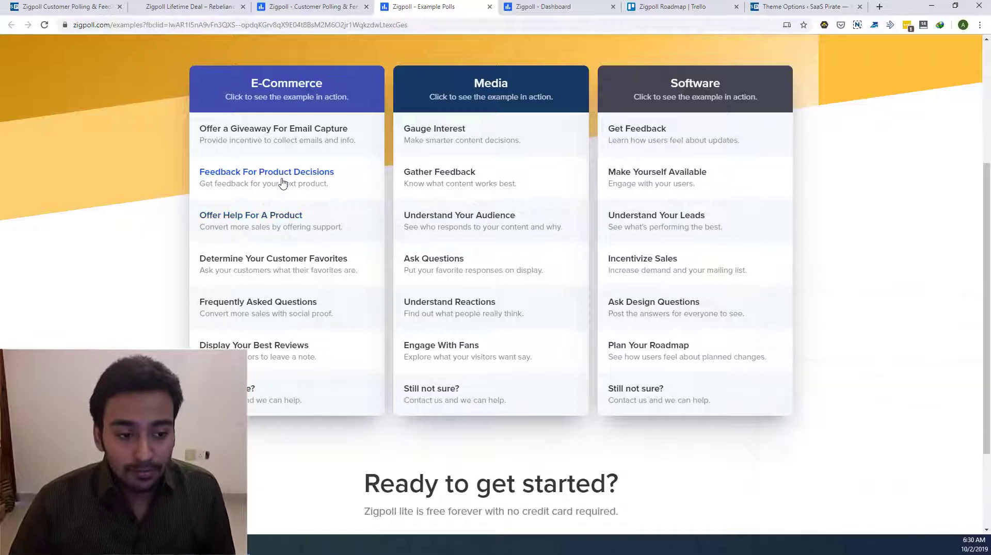
{"action": "left_click", "coordinate": [269, 216]}
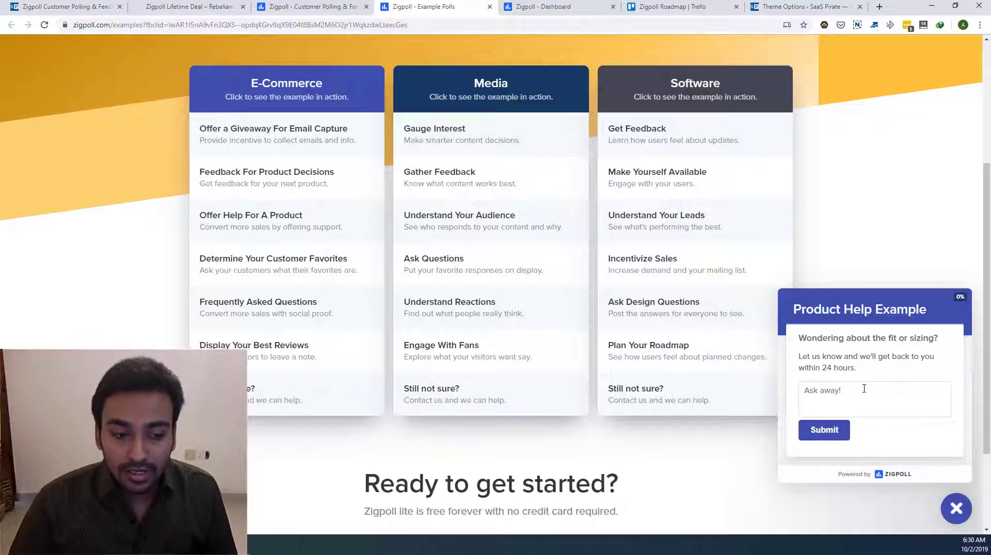
{"action": "left_click", "coordinate": [280, 259]}
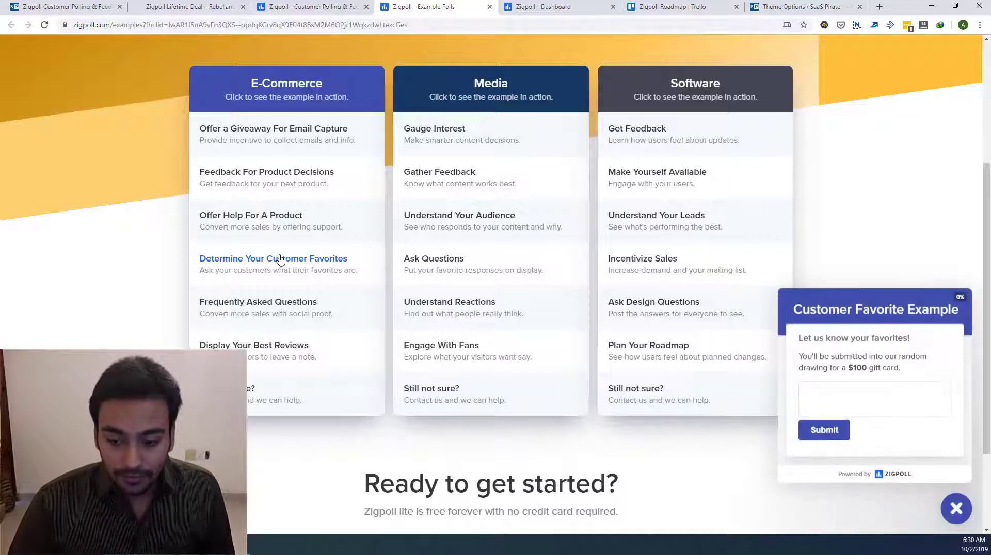
{"action": "left_click", "coordinate": [266, 305]}
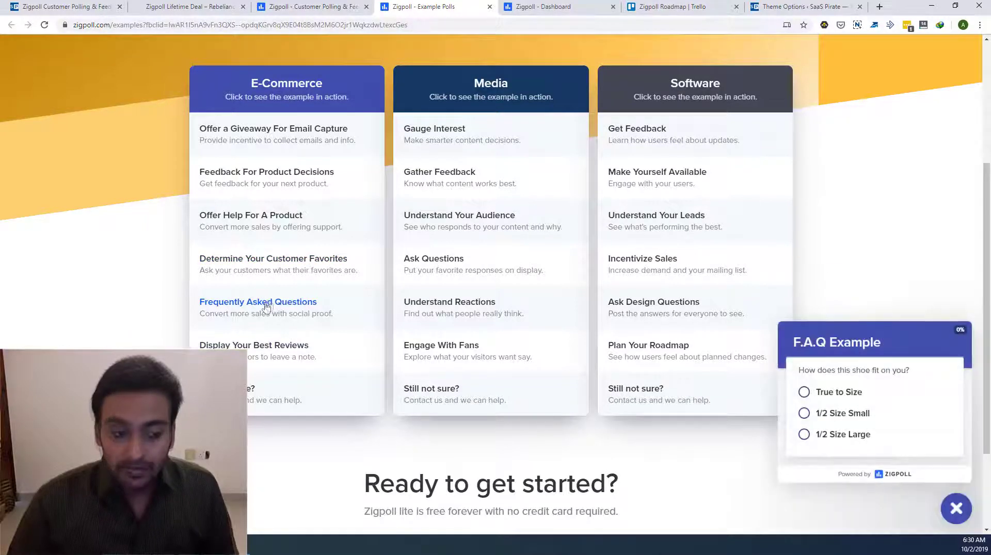
{"action": "left_click", "coordinate": [254, 344]}
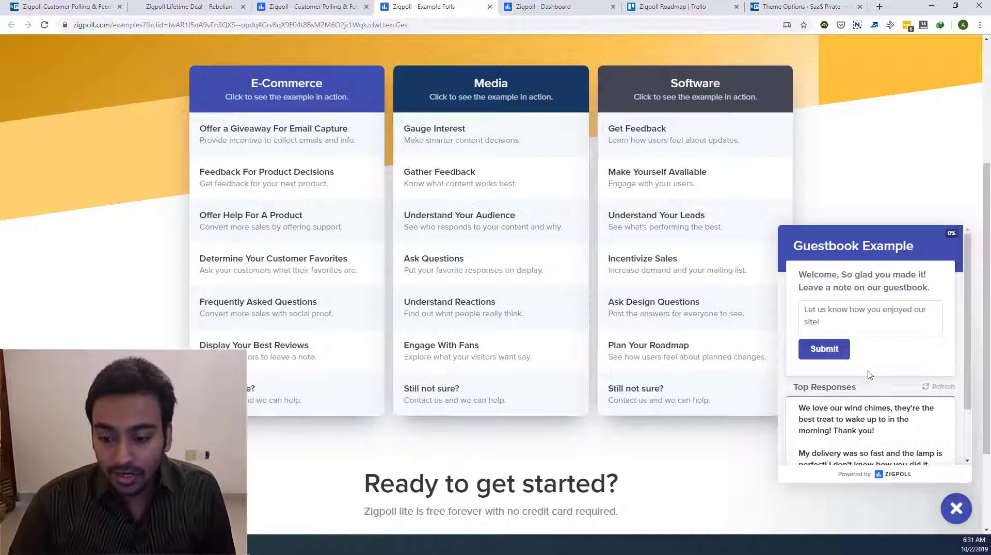
{"action": "scroll", "coordinate": [870, 369], "scroll_direction": "down", "scroll_amount": 1}
{"action": "scroll", "coordinate": [869, 364], "scroll_direction": "down", "scroll_amount": 1}
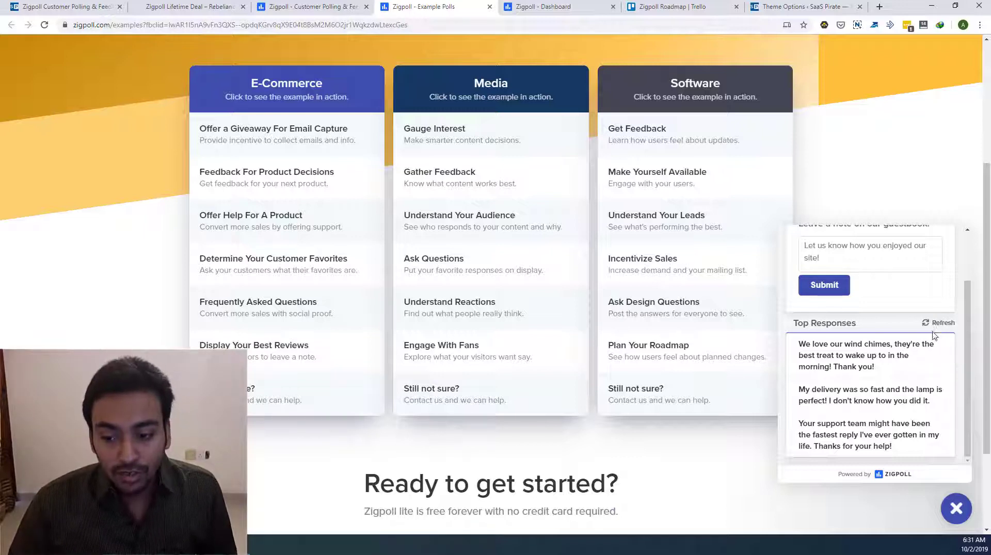
{"action": "mouse_move", "coordinate": [944, 349]}
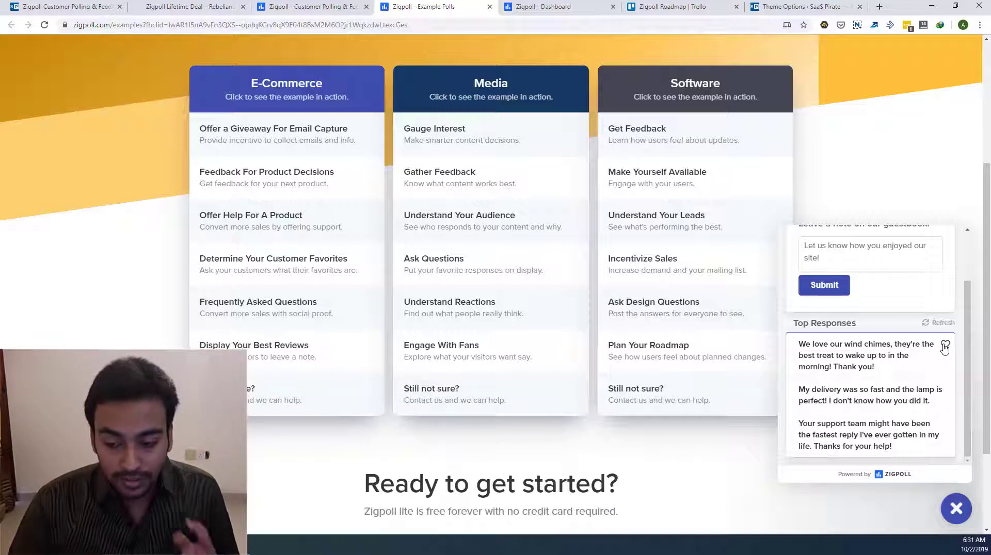
- Answer Reggae to the music question in the Blog & Media example and continue to the podcast question
{"action": "left_click", "coordinate": [244, 393]}
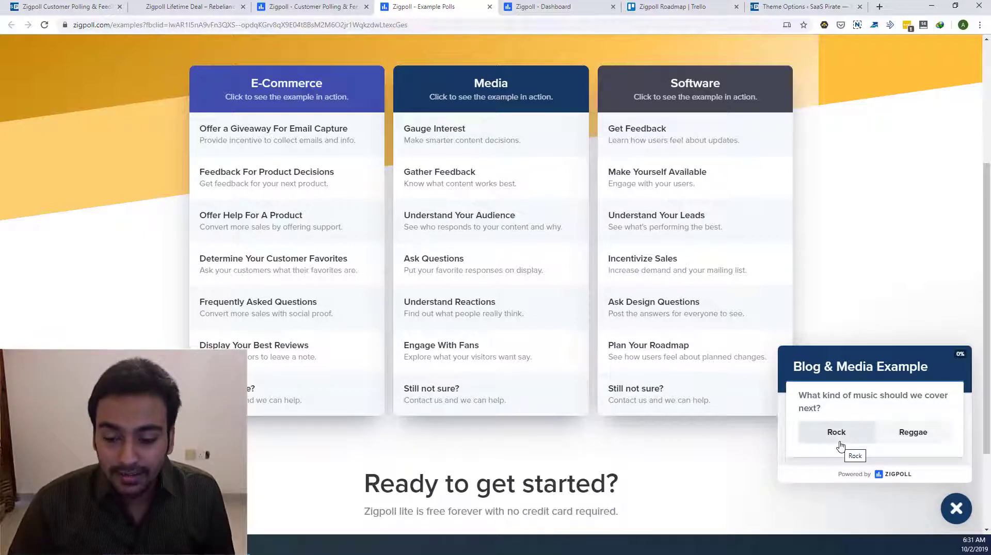
{"action": "left_click", "coordinate": [907, 442]}
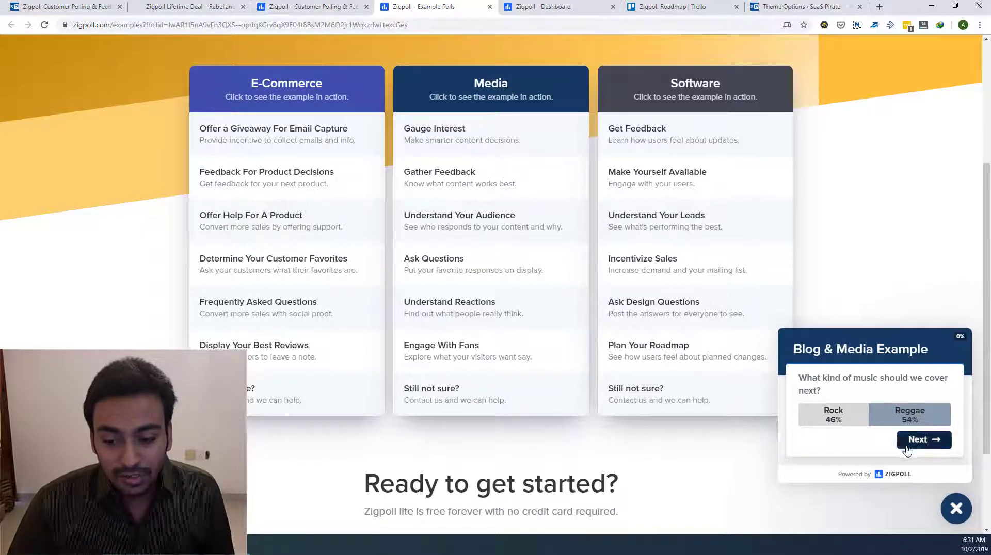
{"action": "left_click", "coordinate": [906, 446]}
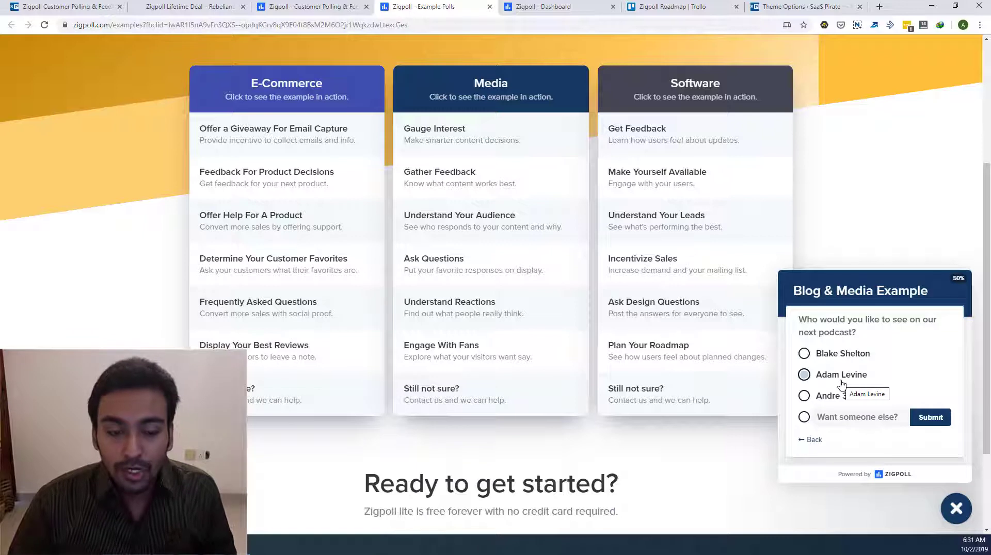
- Preview the Media examples Gather Feedback, Understand Your Audience and Ask Questions
{"action": "left_click", "coordinate": [475, 179]}
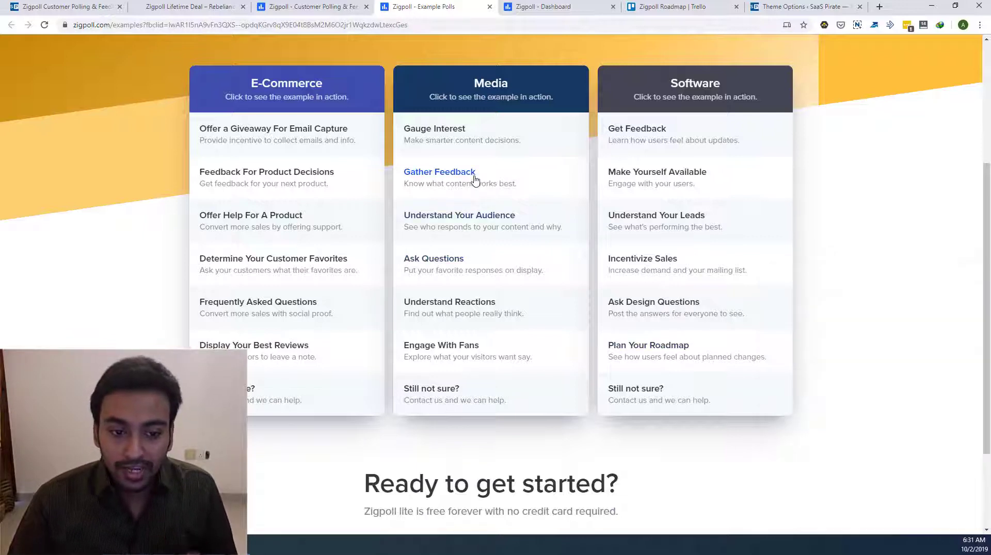
{"action": "left_click", "coordinate": [474, 231]}
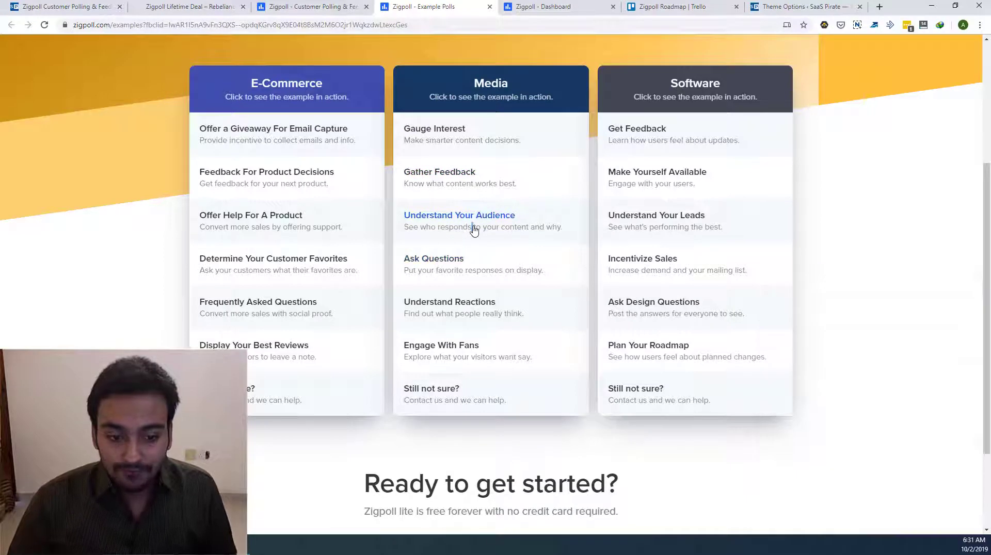
{"action": "left_click", "coordinate": [456, 266]}
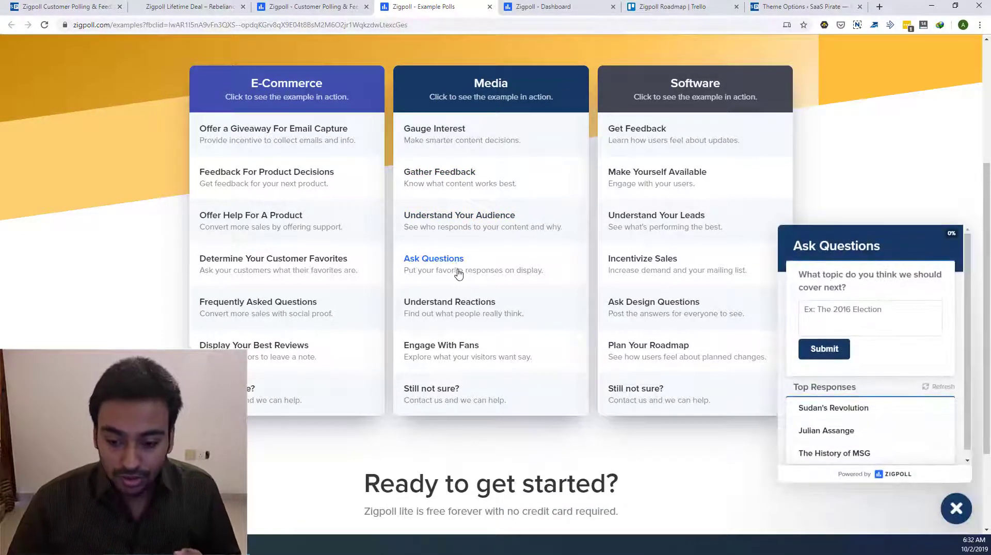
- Preview the remaining Media examples Understand Reactions, Engage With Fans and Still not sure?
{"action": "scroll", "coordinate": [874, 399], "scroll_direction": "down", "scroll_amount": 1}
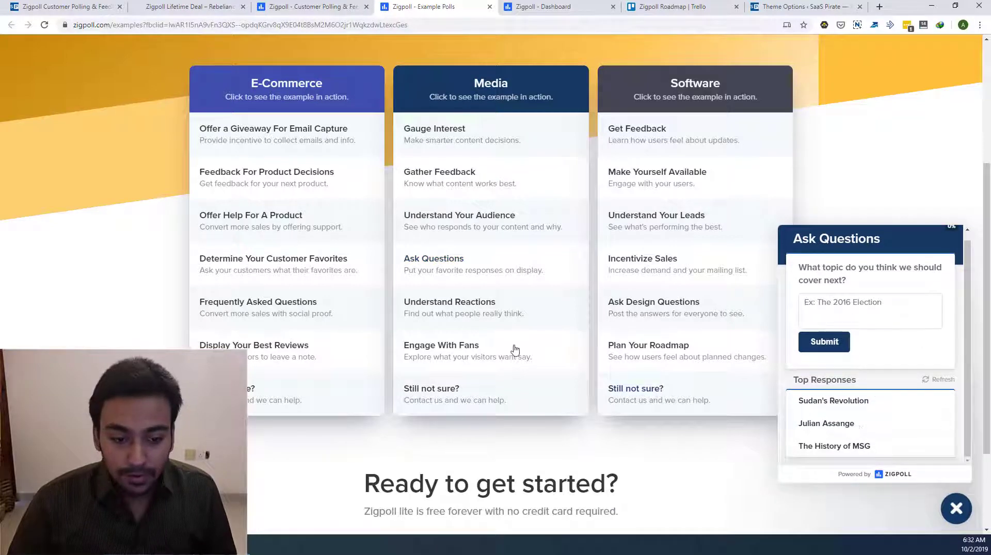
{"action": "left_click", "coordinate": [477, 318]}
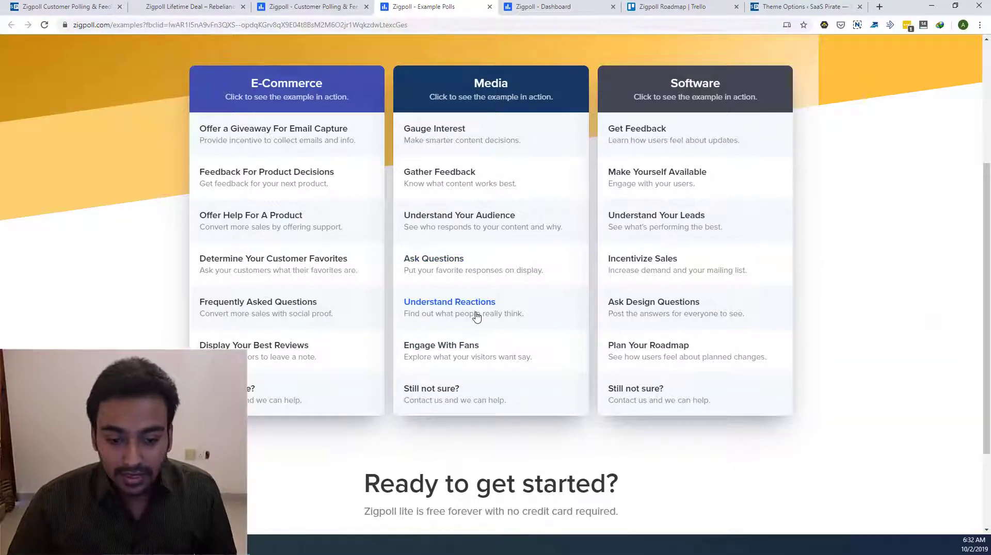
{"action": "left_click", "coordinate": [460, 345]}
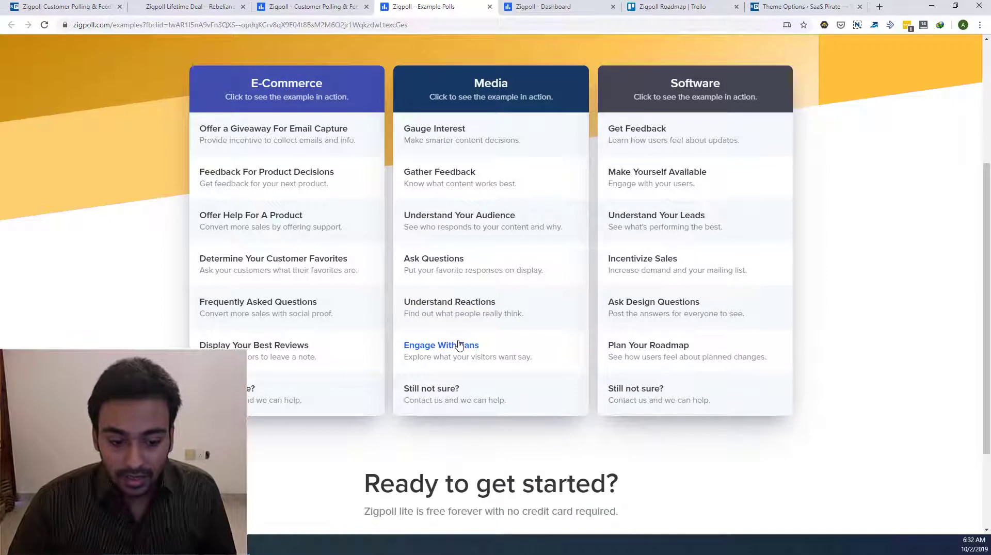
{"action": "left_click", "coordinate": [435, 399]}
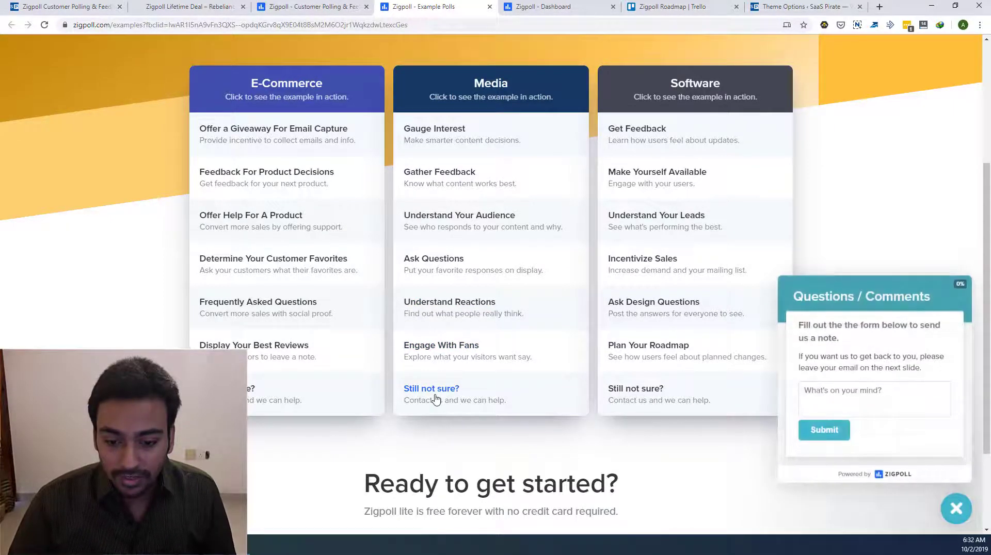
- Open the Software example Get Feedback and answer the site redesign question with the neutral face
{"action": "left_click", "coordinate": [653, 144]}
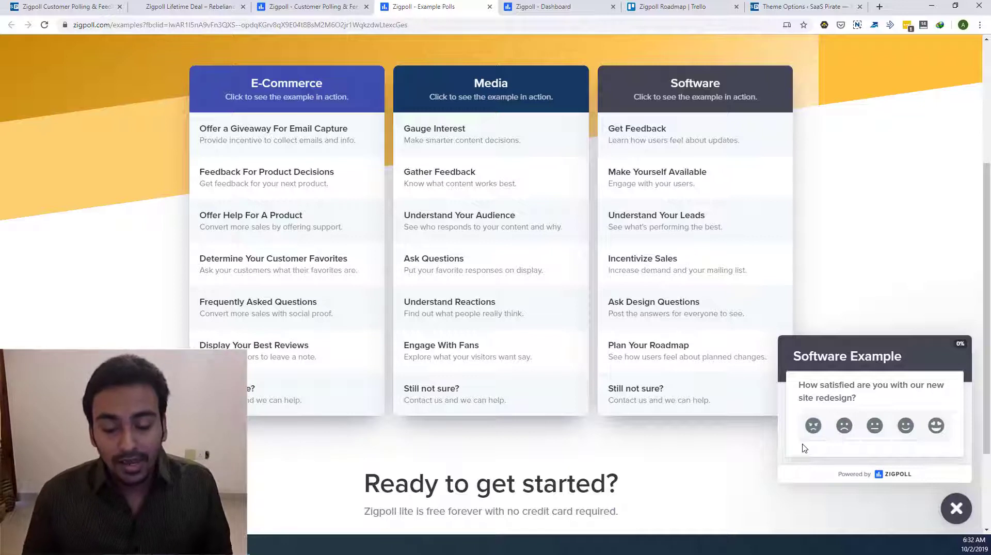
{"action": "left_click", "coordinate": [874, 428]}
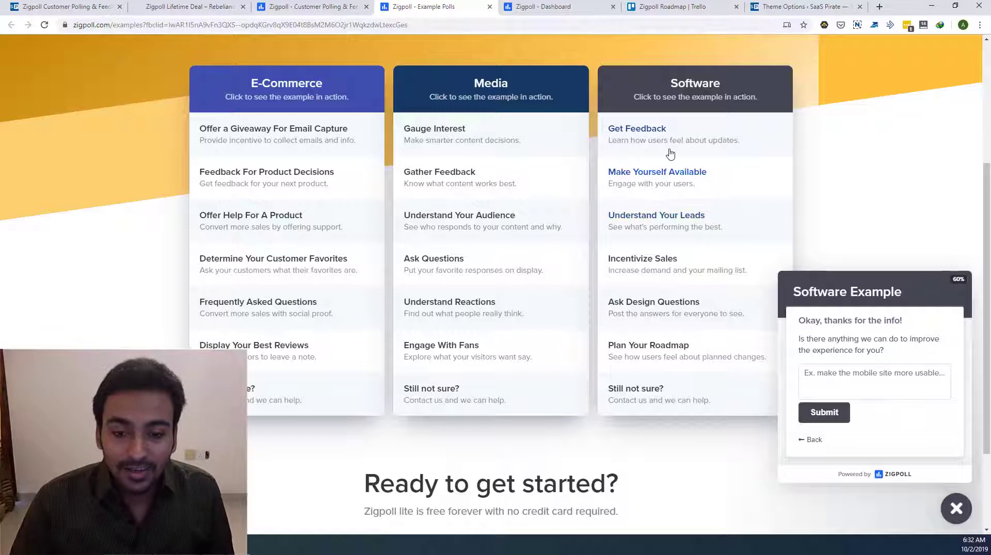
- Preview the remaining Software examples from Make Yourself Available to Plan Your Roadmap and Still not sure?
{"action": "left_click", "coordinate": [663, 173]}
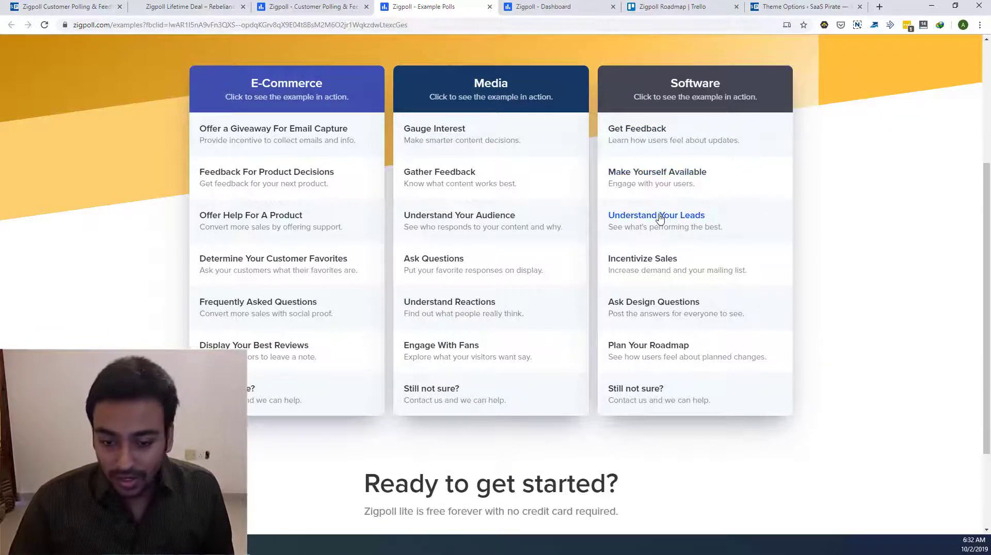
{"action": "left_click", "coordinate": [660, 217]}
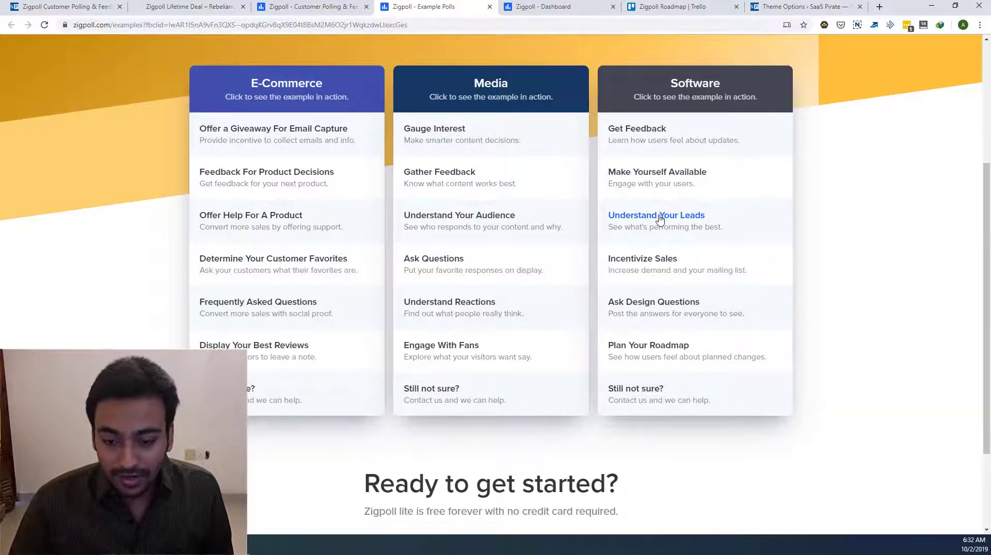
{"action": "left_click", "coordinate": [653, 263]}
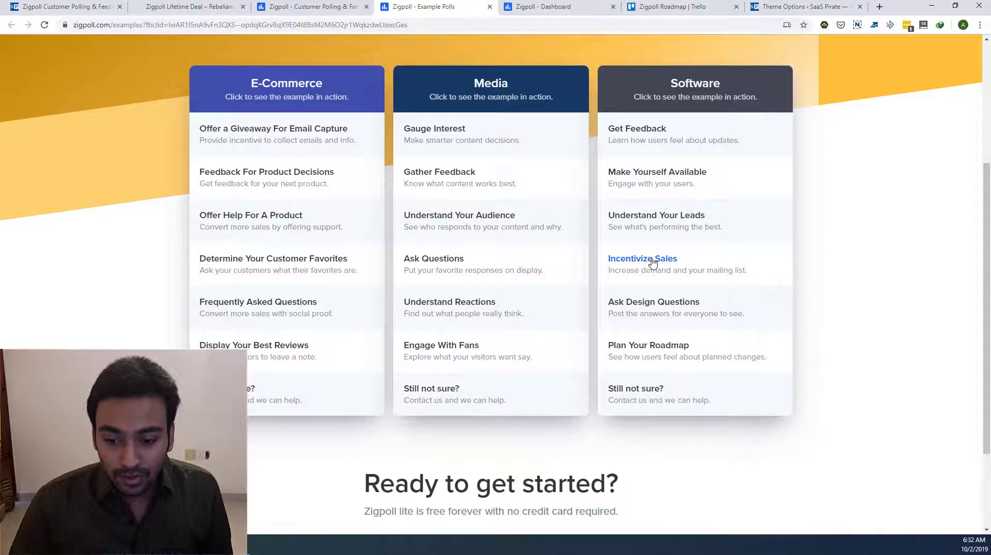
{"action": "left_click", "coordinate": [652, 306]}
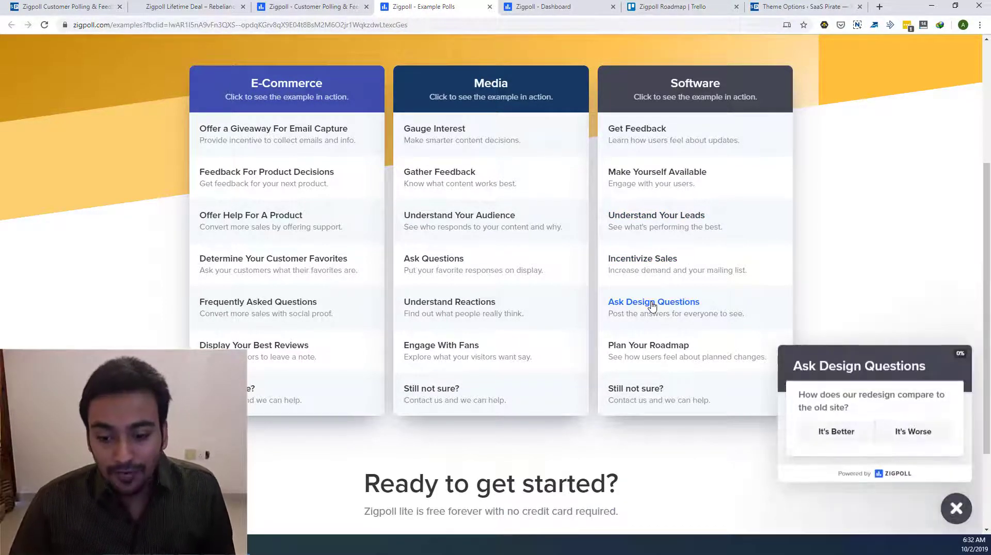
{"action": "left_click", "coordinate": [644, 346]}
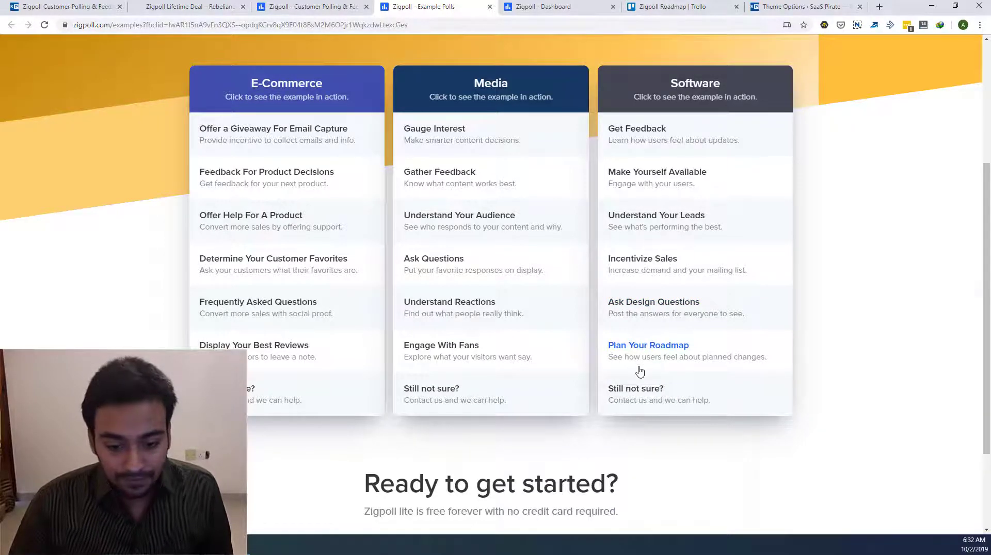
{"action": "scroll", "coordinate": [640, 365], "scroll_direction": "down", "scroll_amount": 2}
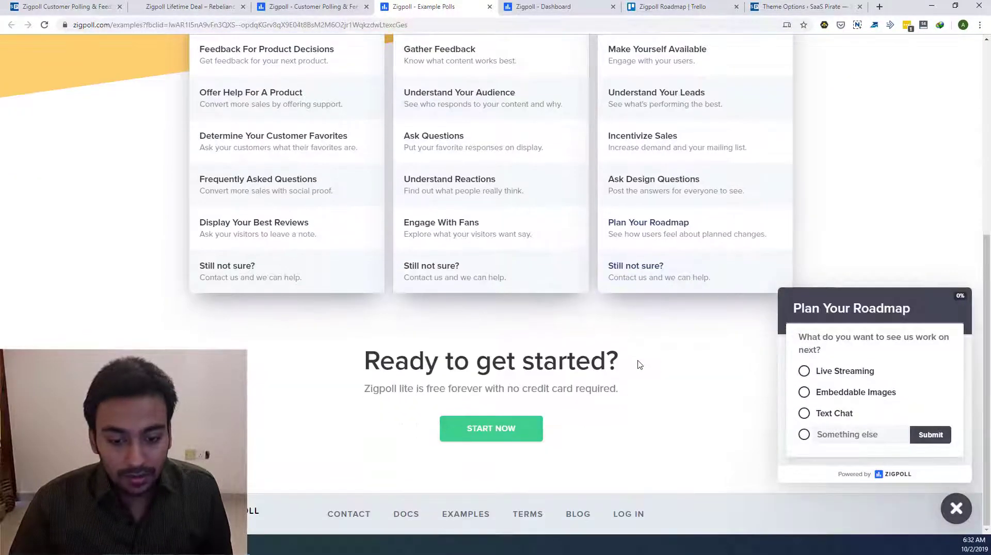
{"action": "left_click", "coordinate": [649, 278]}
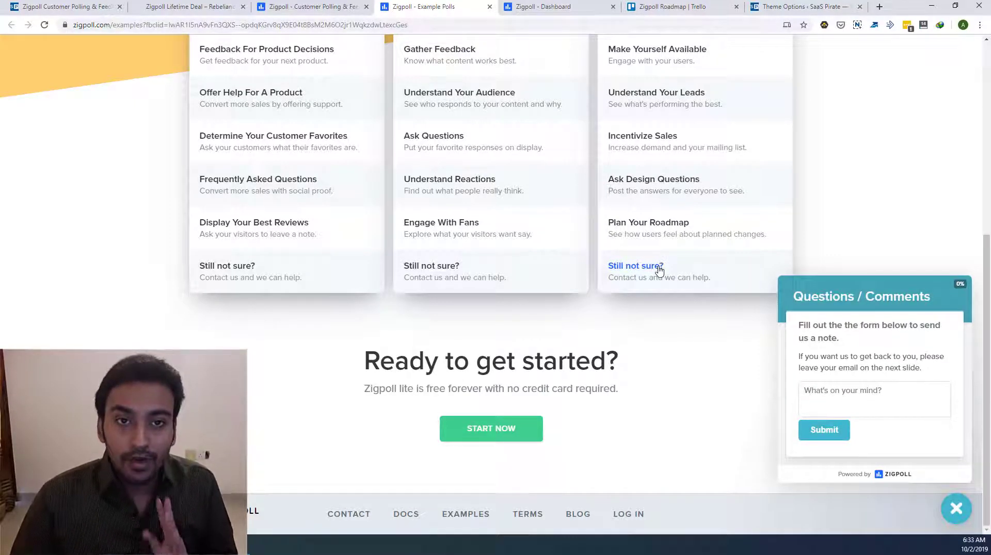
- Switch to the Zigpoll dashboard and review the user settings, including the Accounts and Billing sections
{"action": "left_click", "coordinate": [551, 11]}
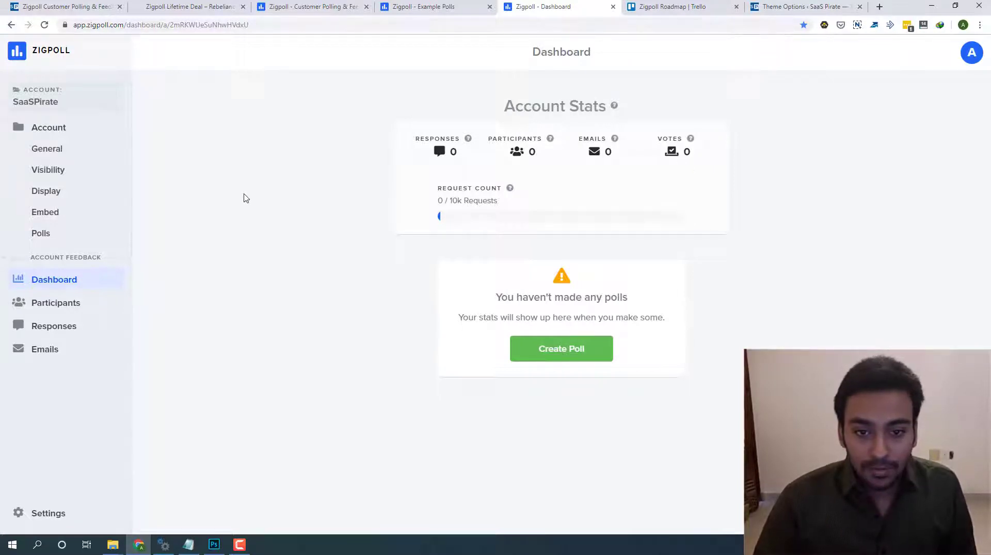
{"action": "left_click", "coordinate": [972, 53]}
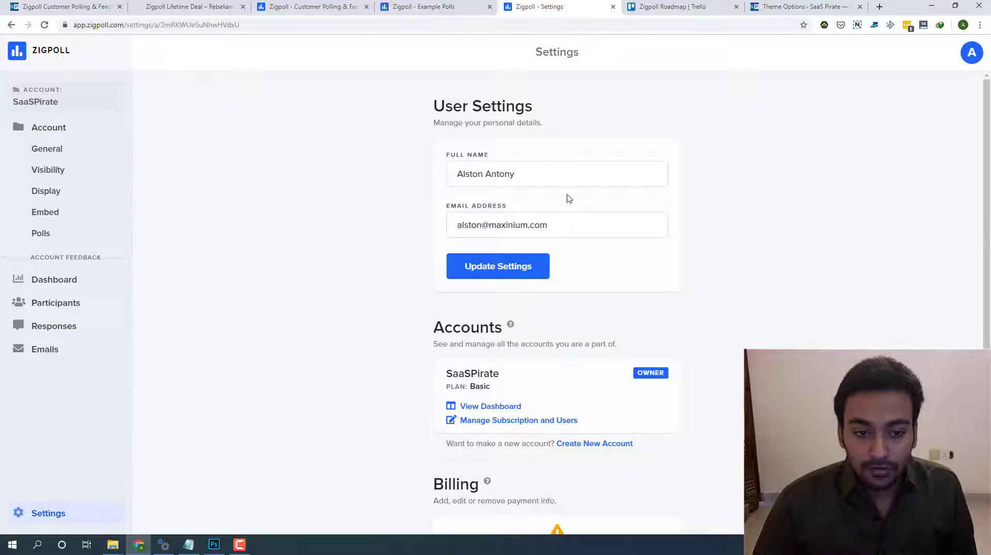
{"action": "scroll", "coordinate": [575, 229], "scroll_direction": "down", "scroll_amount": 3}
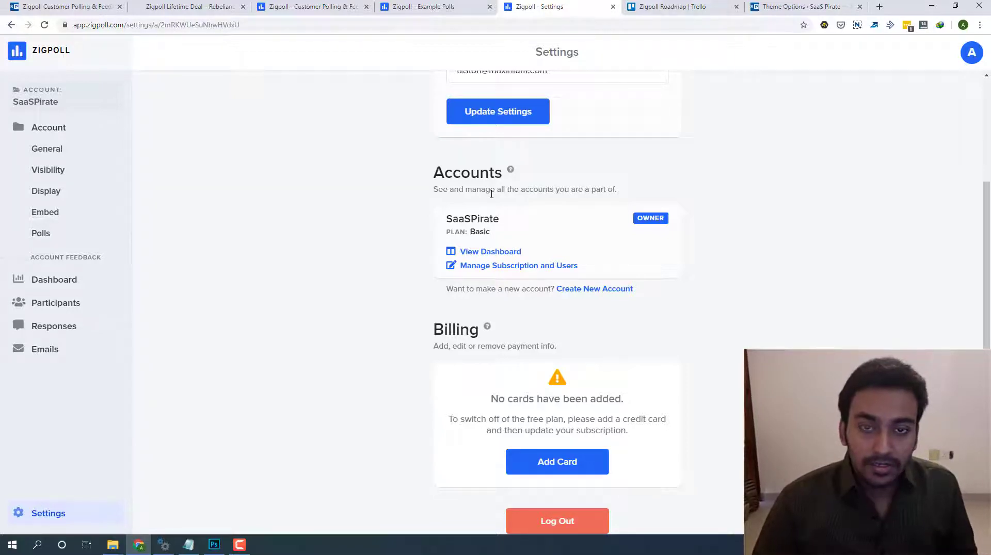
{"action": "scroll", "coordinate": [418, 217], "scroll_direction": "down", "scroll_amount": 1}
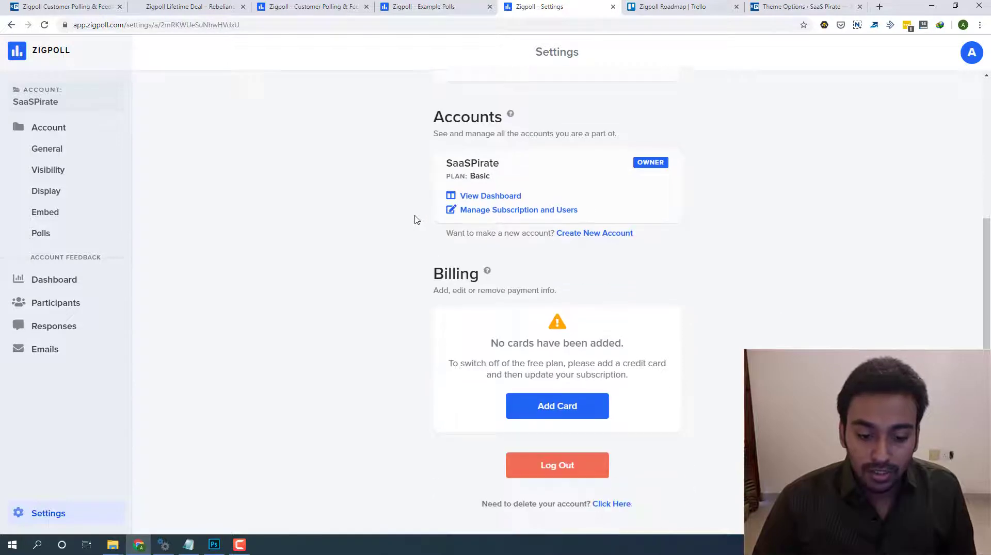
{"action": "scroll", "coordinate": [201, 208], "scroll_direction": "up", "scroll_amount": 4}
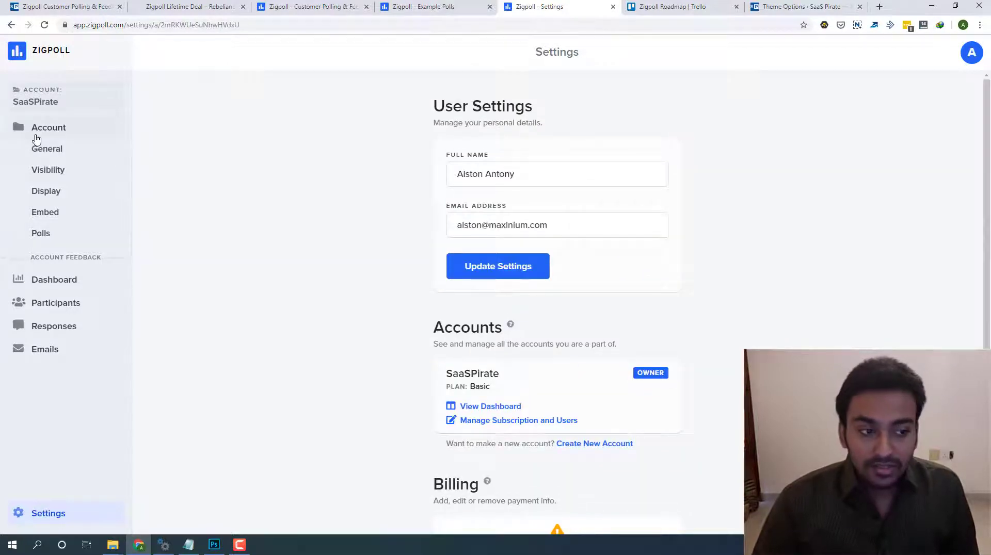
- Check the account switcher for the option to create a new account and open the General account settings
{"action": "left_click", "coordinate": [51, 99]}
{"action": "left_click", "coordinate": [40, 107]}
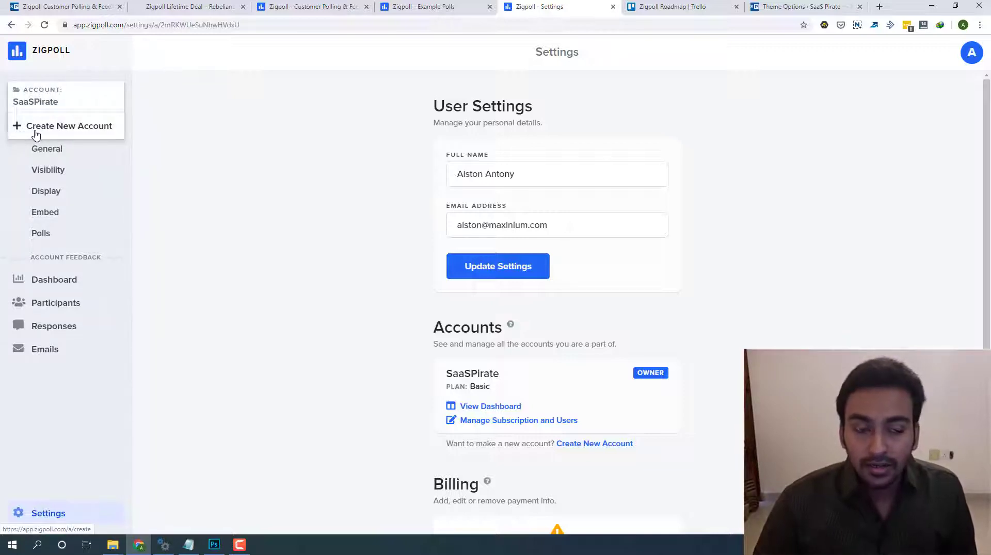
{"action": "left_click", "coordinate": [56, 135]}
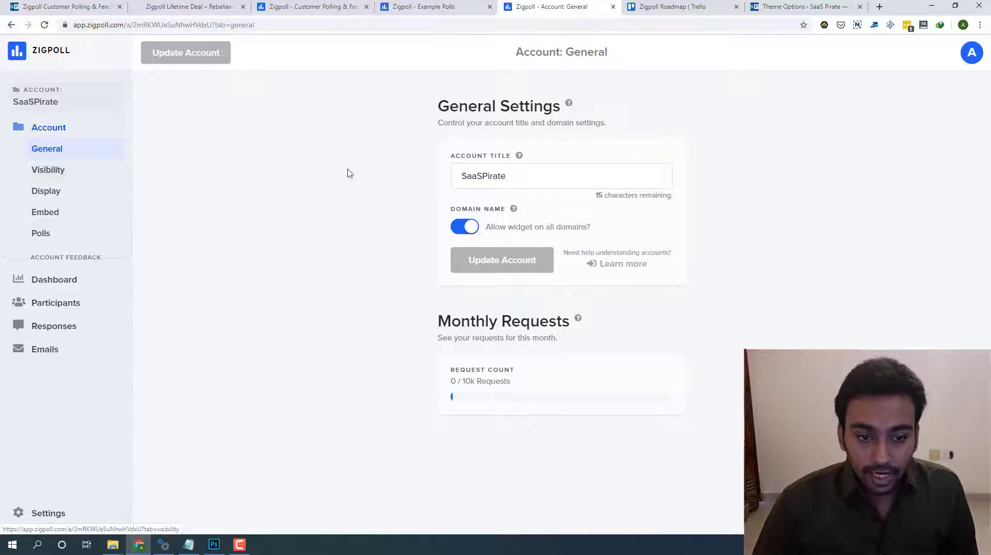
- In the account's Visibility settings, enable showing the poll forever and opening it automatically based on rules
{"action": "left_click", "coordinate": [89, 173]}
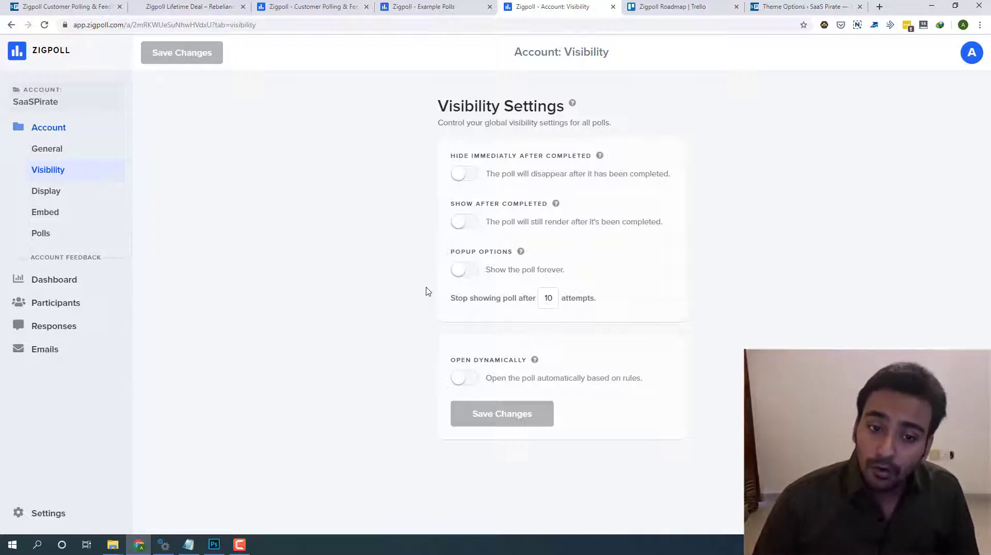
{"action": "left_click", "coordinate": [474, 274]}
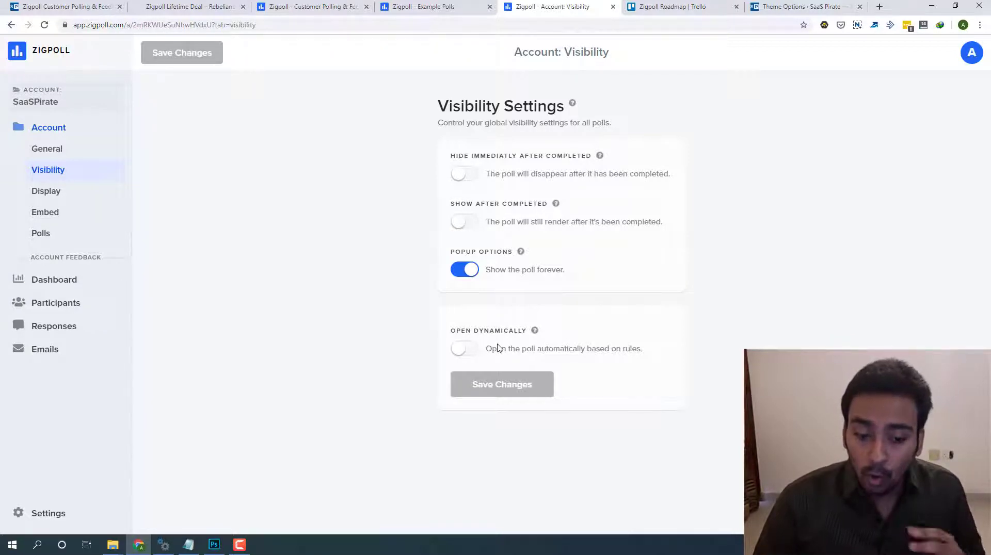
{"action": "left_click", "coordinate": [475, 350]}
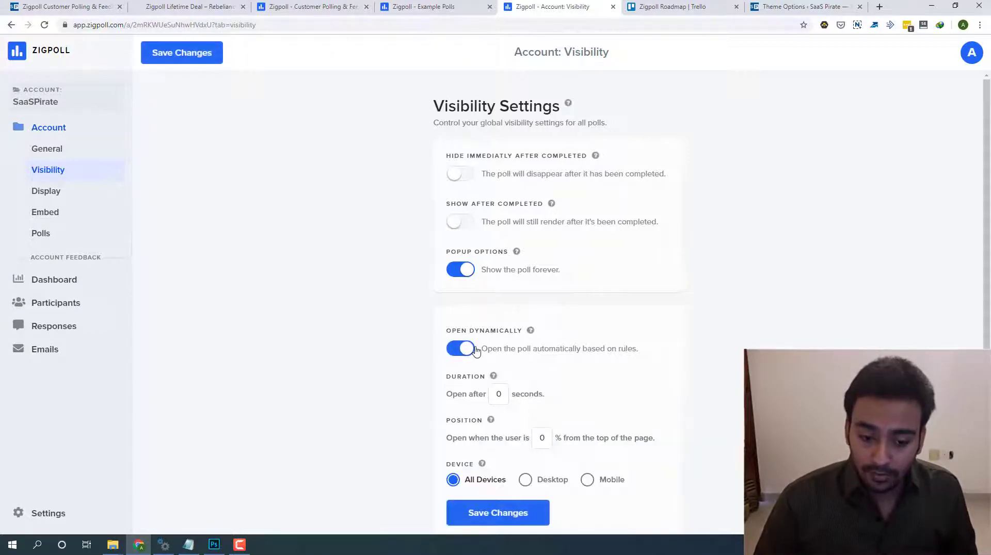
- Check the explanations of the Position, Duration and Device rules and limit automatic opening to Desktop
{"action": "scroll", "coordinate": [472, 353], "scroll_direction": "down", "scroll_amount": 1}
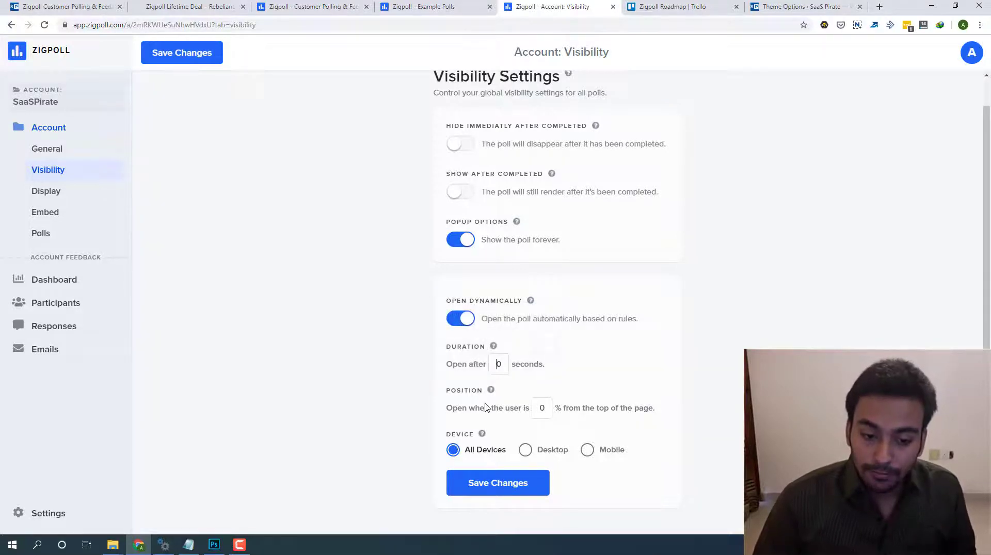
{"action": "mouse_move", "coordinate": [490, 390]}
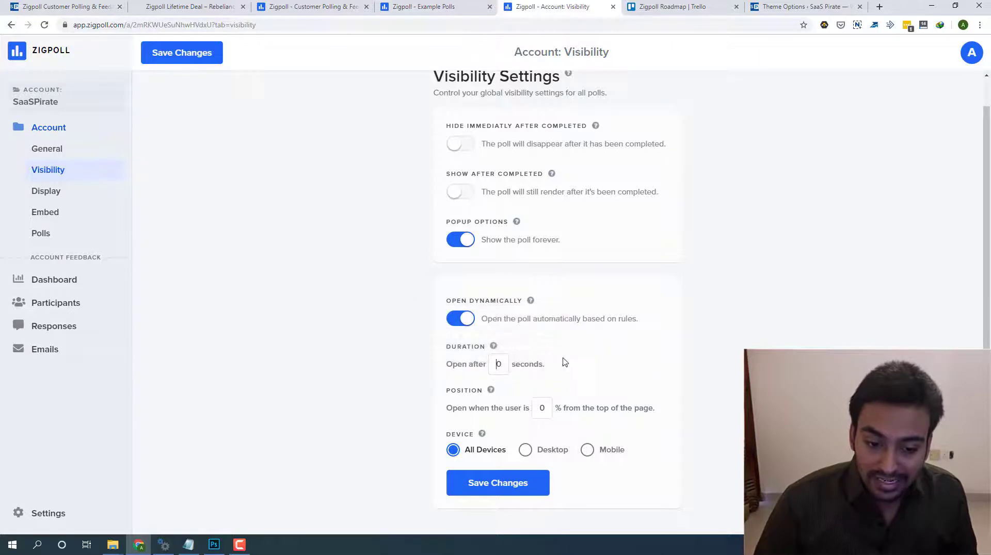
{"action": "mouse_move", "coordinate": [494, 347]}
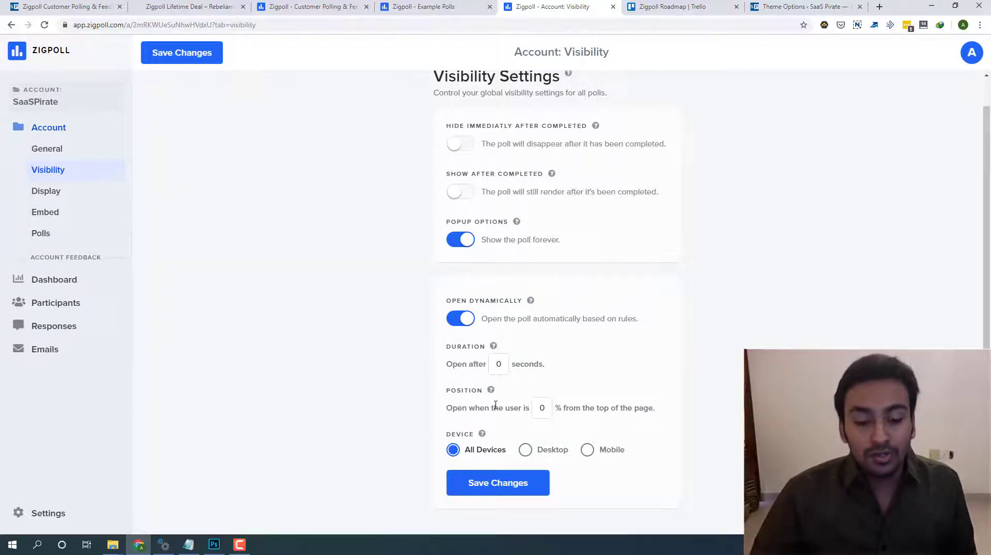
{"action": "mouse_move", "coordinate": [481, 435]}
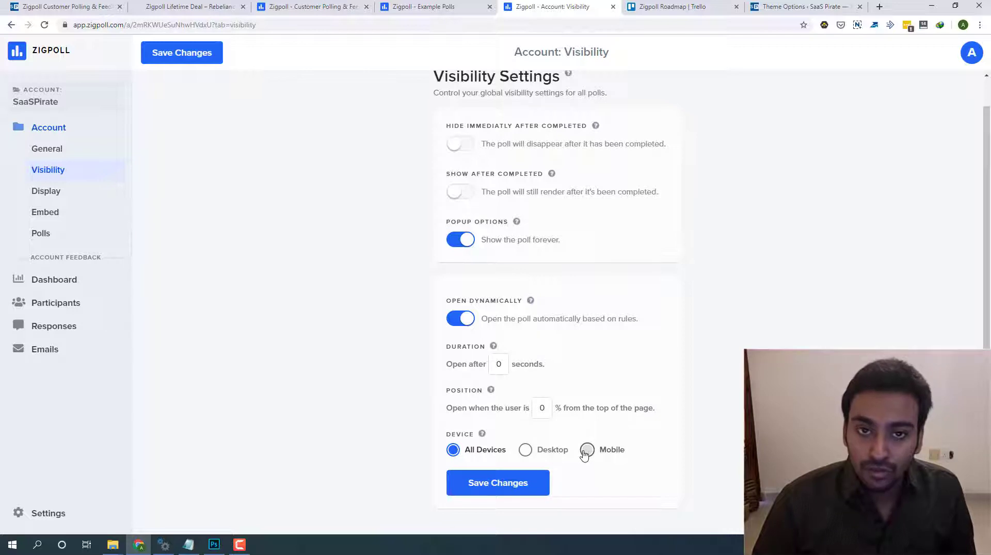
{"action": "left_click", "coordinate": [522, 456]}
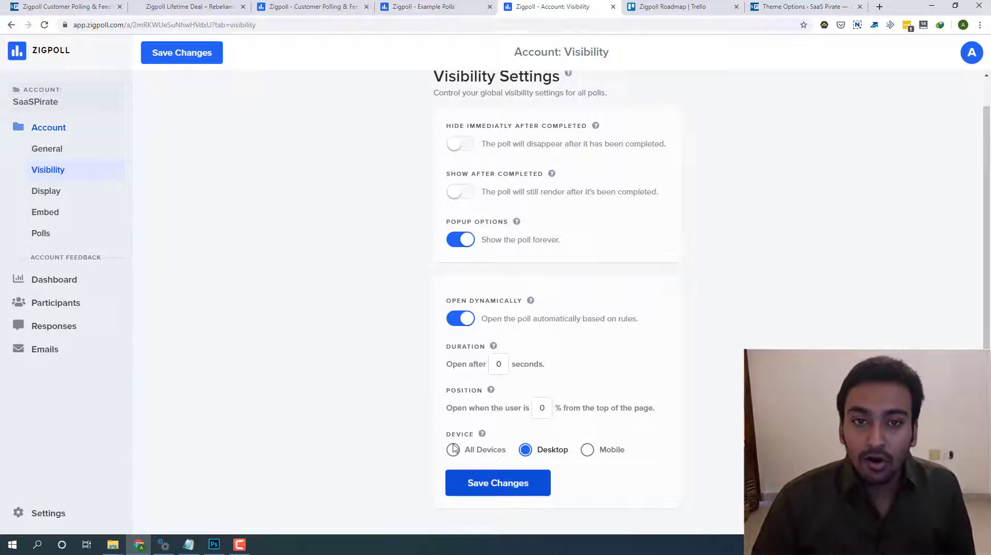
- Open the account's Display settings and examine the color, layout and launcher options
{"action": "left_click", "coordinate": [57, 201]}
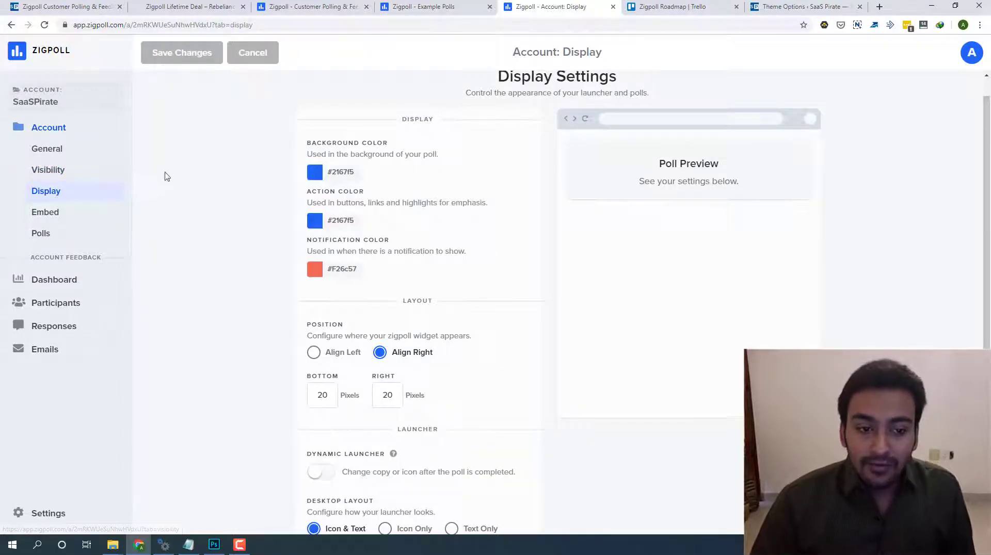
{"action": "scroll", "coordinate": [167, 176], "scroll_direction": "up", "scroll_amount": 1}
{"action": "scroll", "coordinate": [170, 177], "scroll_direction": "down", "scroll_amount": 1}
{"action": "scroll", "coordinate": [169, 177], "scroll_direction": "up", "scroll_amount": 1}
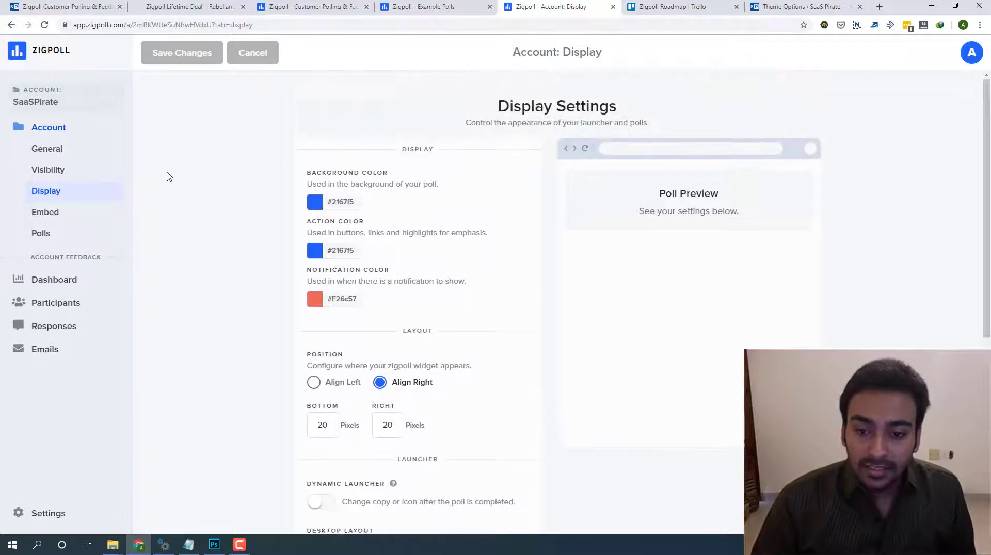
{"action": "scroll", "coordinate": [169, 177], "scroll_direction": "down", "scroll_amount": 1}
{"action": "scroll", "coordinate": [169, 177], "scroll_direction": "up", "scroll_amount": 1}
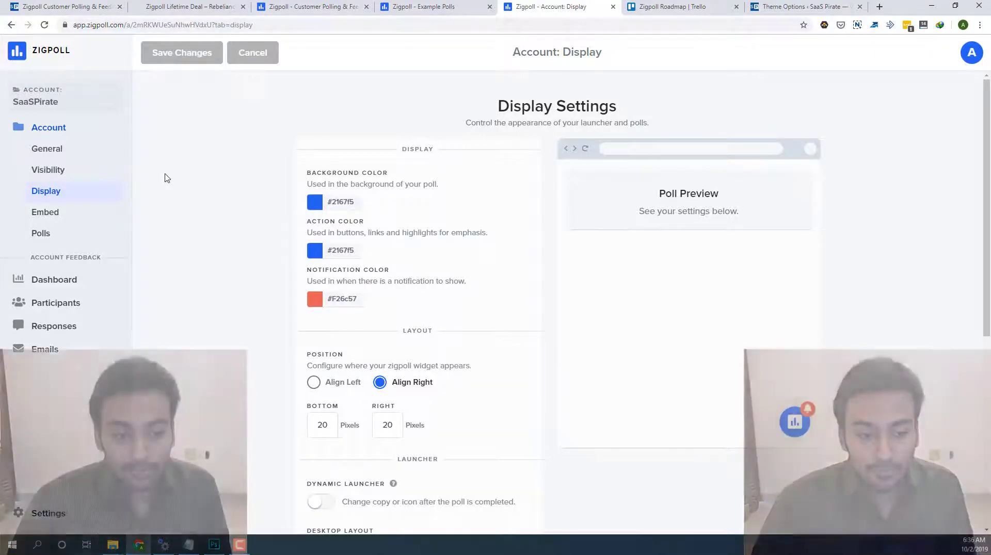
- Look at the background color choices without changing them and collapse the example slide in the poll preview
{"action": "left_click", "coordinate": [313, 203]}
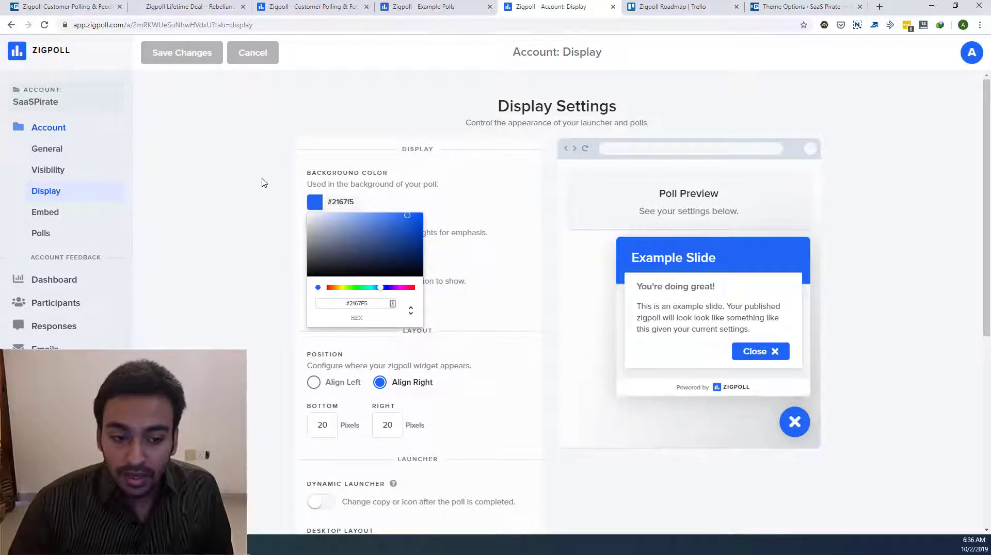
{"action": "left_click", "coordinate": [266, 212]}
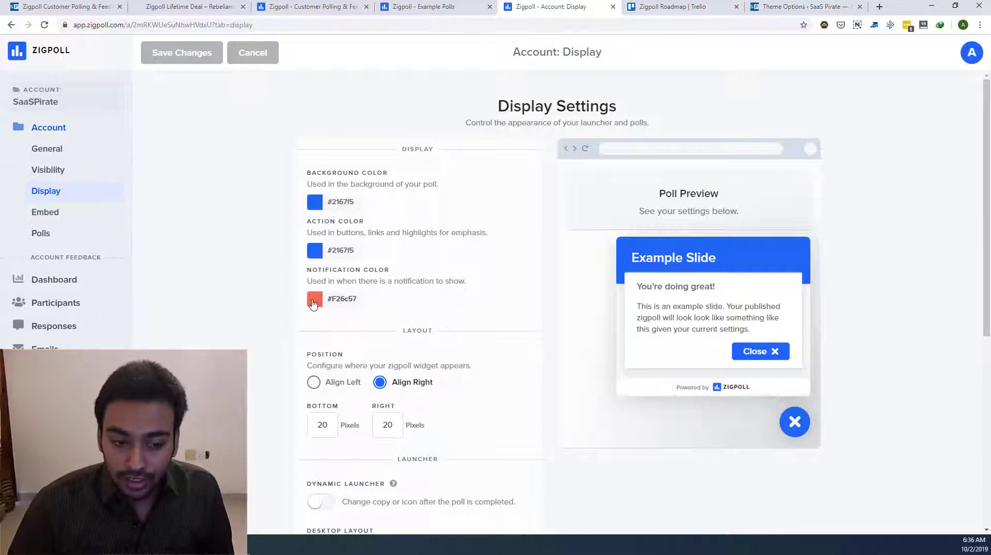
{"action": "left_click", "coordinate": [795, 422]}
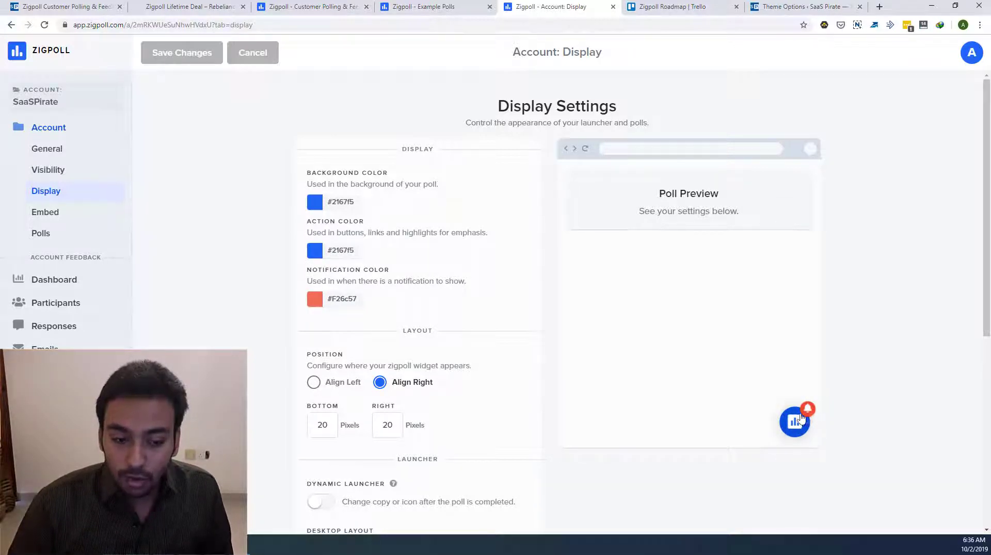
{"action": "scroll", "coordinate": [289, 354], "scroll_direction": "down", "scroll_amount": 1}
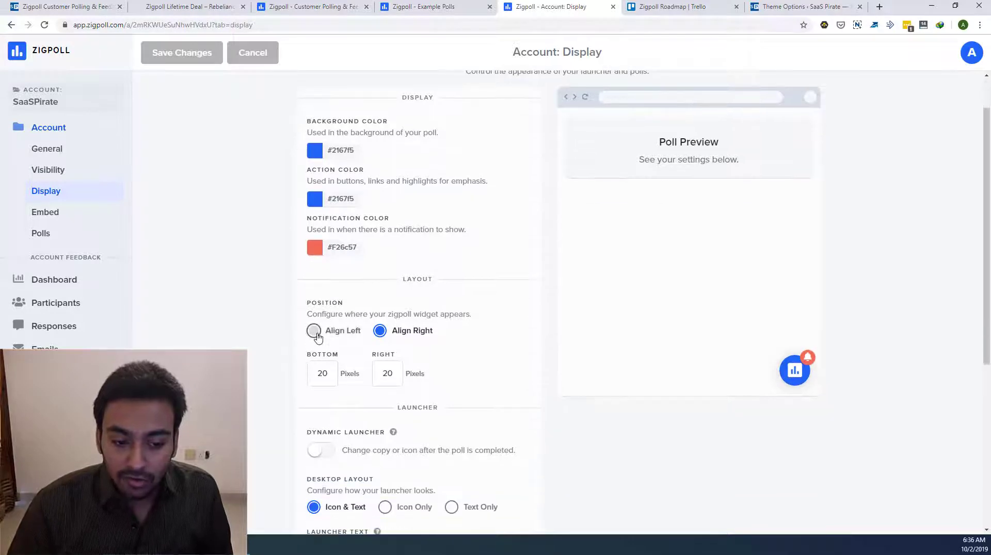
- Align the poll widget to the left and enable the dynamic launcher that changes after the poll is completed
{"action": "left_click", "coordinate": [313, 331]}
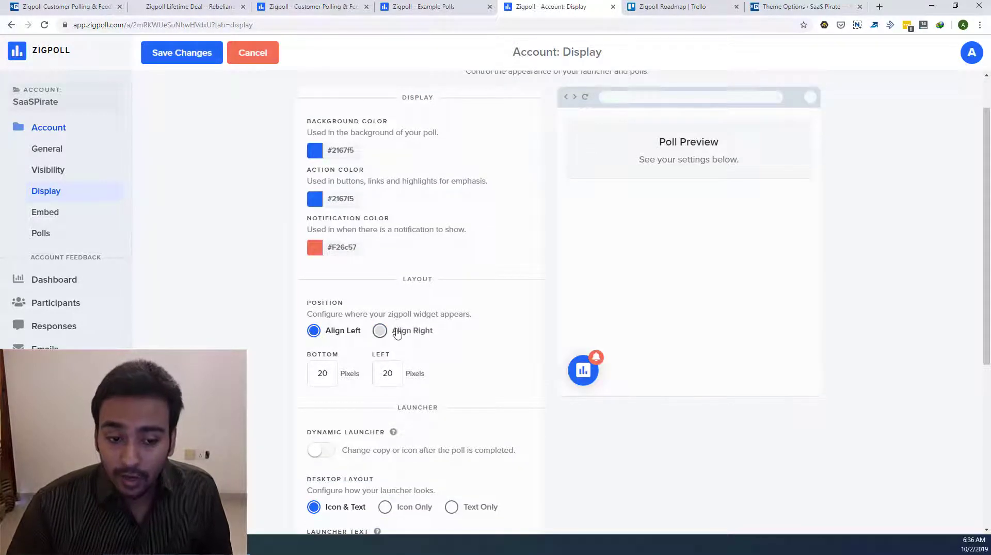
{"action": "scroll", "coordinate": [397, 333], "scroll_direction": "down", "scroll_amount": 2}
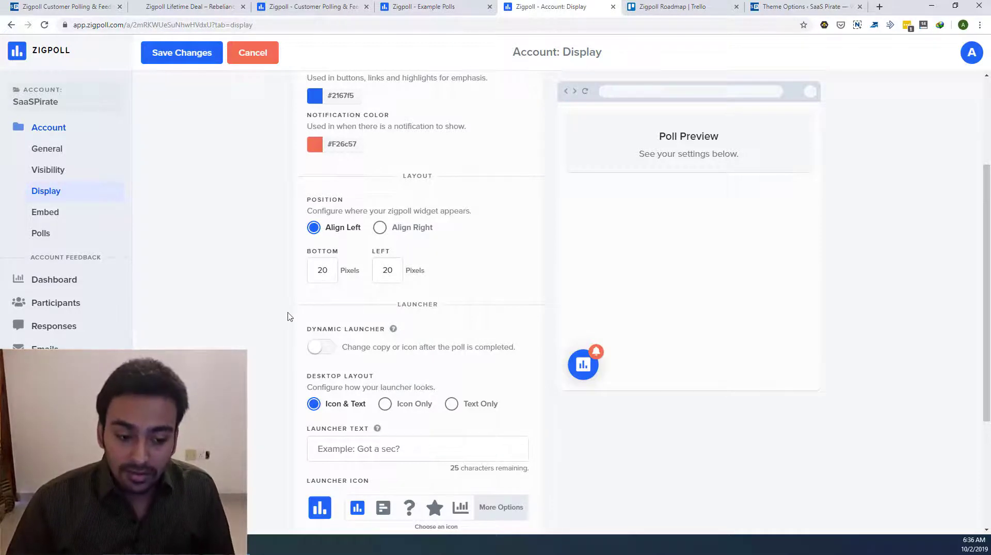
{"action": "scroll", "coordinate": [287, 317], "scroll_direction": "down", "scroll_amount": 1}
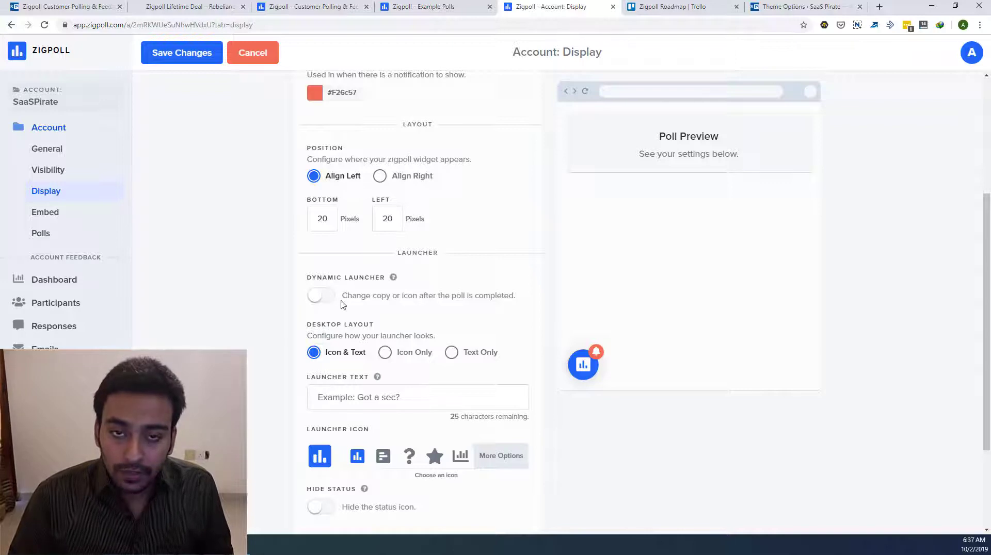
{"action": "left_click", "coordinate": [321, 303]}
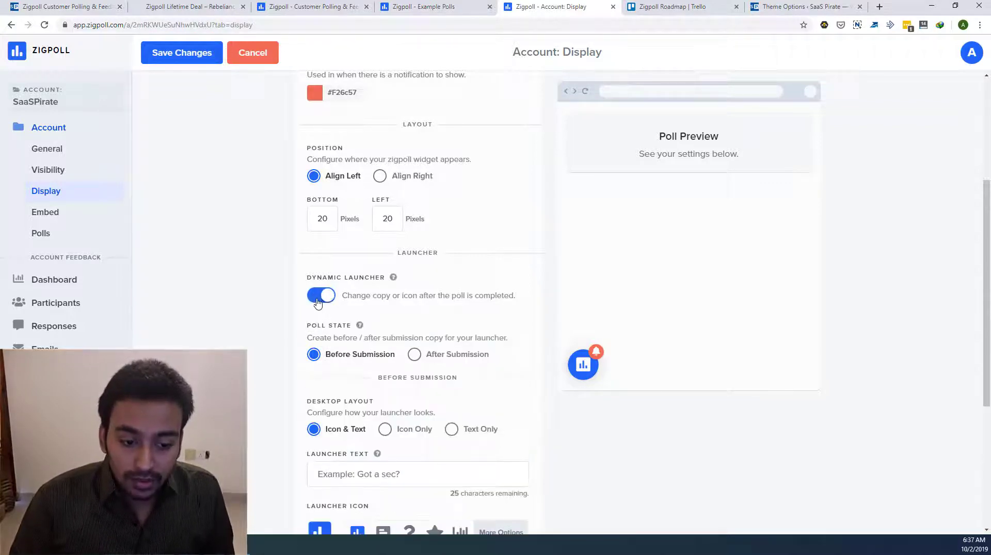
{"action": "scroll", "coordinate": [322, 302], "scroll_direction": "down", "scroll_amount": 1}
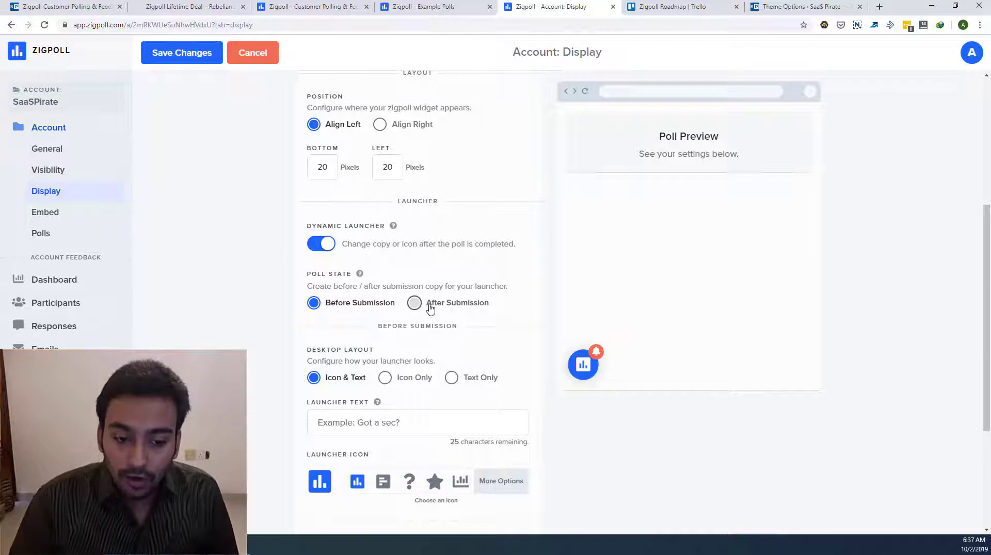
- Set the before-submission launcher text to "Got a Sec?" with the question mark icon, and browse the additional launcher icons
{"action": "scroll", "coordinate": [393, 324], "scroll_direction": "down", "scroll_amount": 1}
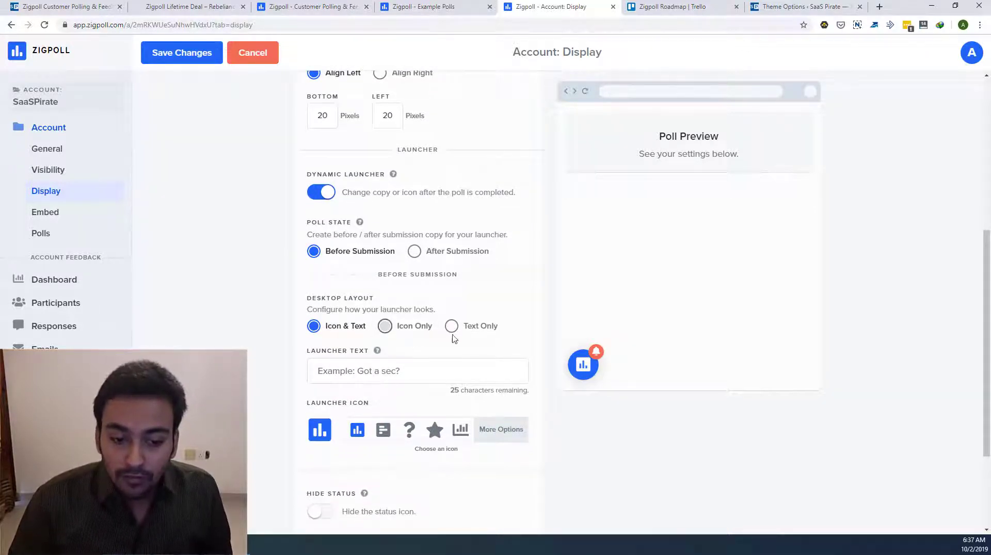
{"action": "left_click", "coordinate": [432, 372]}
{"action": "type", "text": "Got a "}
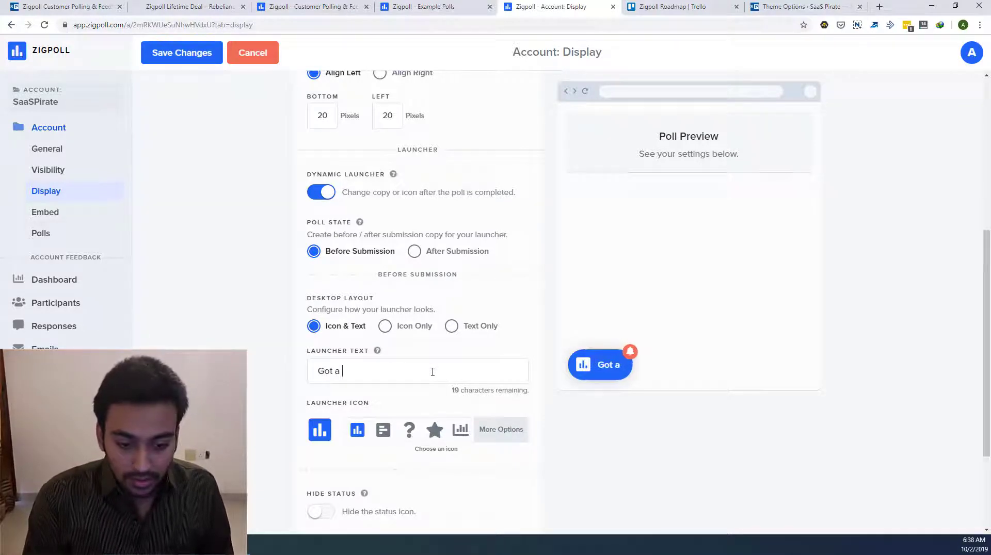
{"action": "type", "text": "Sec?"}
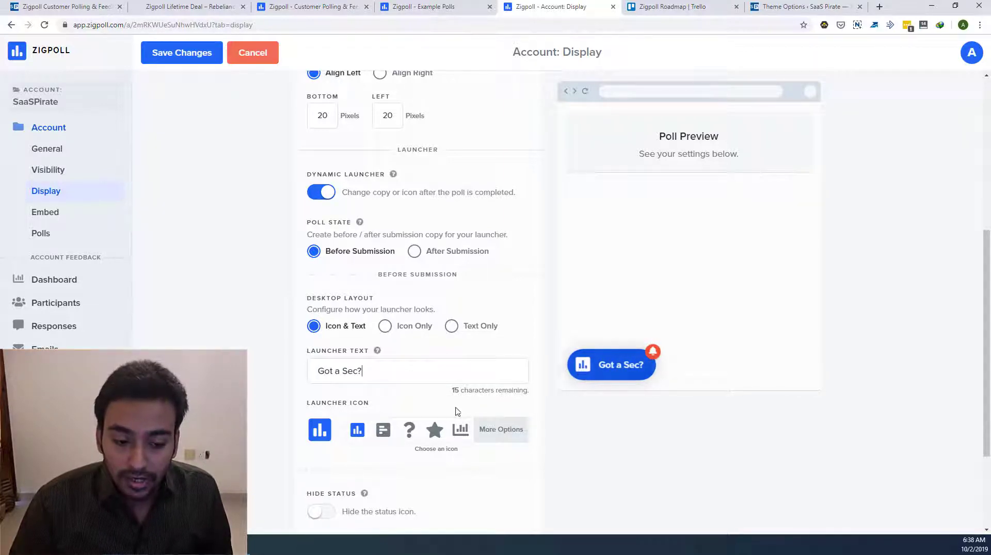
{"action": "left_click", "coordinate": [411, 434]}
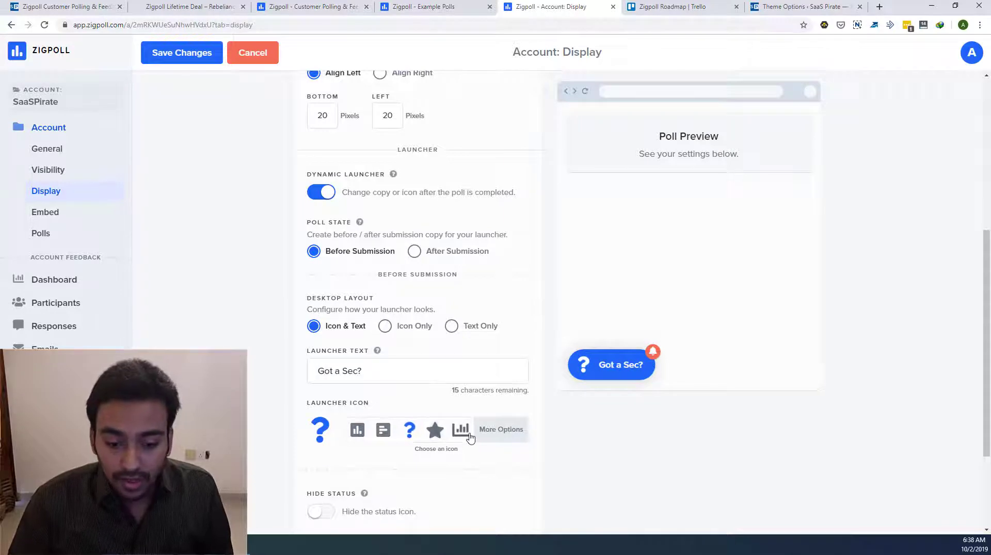
{"action": "left_click", "coordinate": [499, 429]}
{"action": "scroll", "coordinate": [500, 413], "scroll_direction": "down", "scroll_amount": 1}
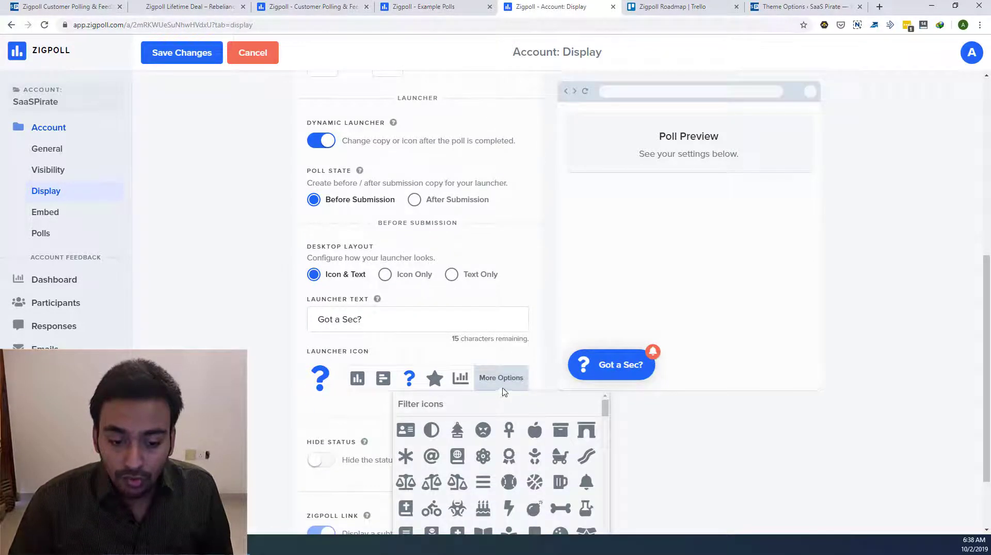
{"action": "scroll", "coordinate": [500, 393], "scroll_direction": "down", "scroll_amount": 2}
{"action": "left_click_drag", "start_coordinate": [605, 324], "coordinate": [603, 441]}
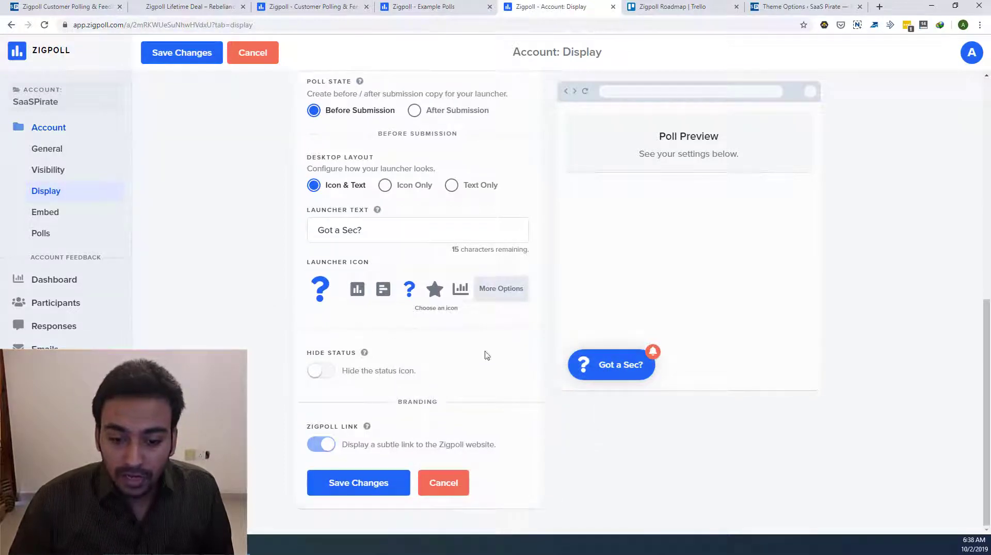
- For the after-submission state, set the launcher text to "Thank You" and choose the star icon
{"action": "left_click", "coordinate": [415, 110]}
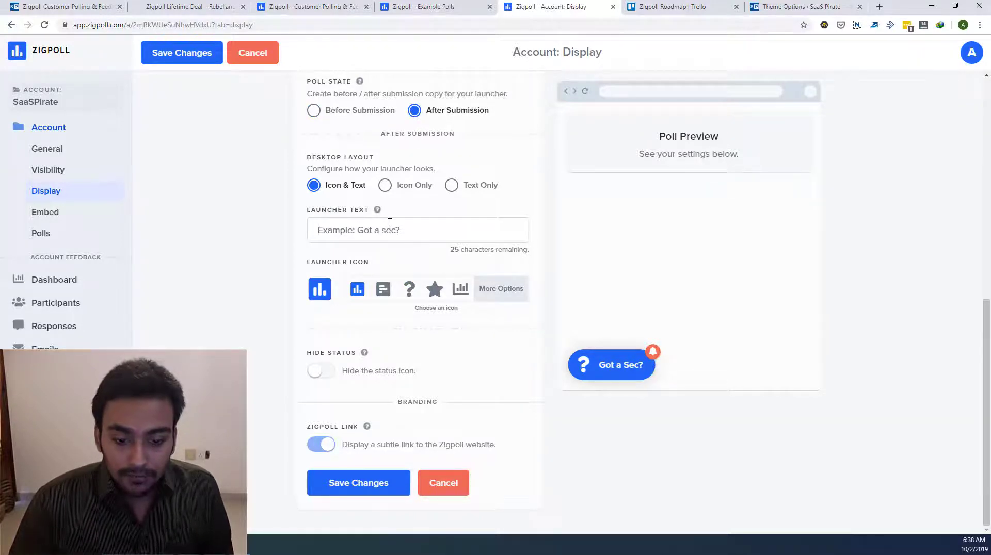
{"action": "type", "text": "Thank "}
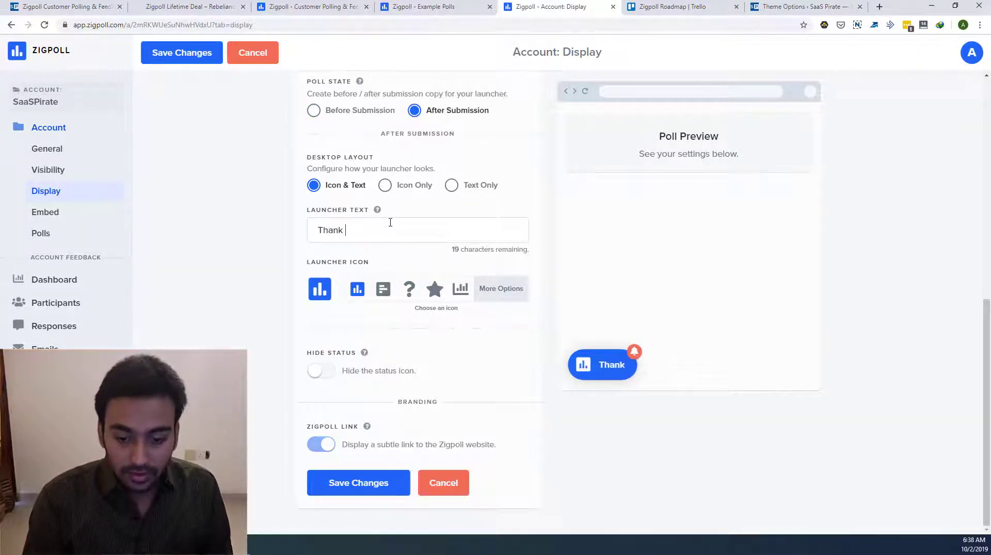
{"action": "type", "text": "You"}
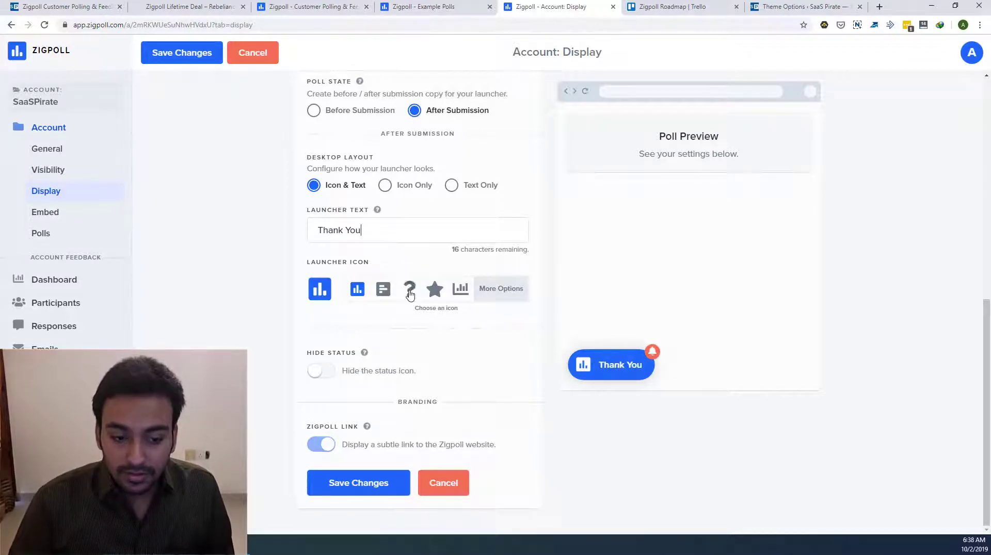
{"action": "left_click", "coordinate": [433, 291]}
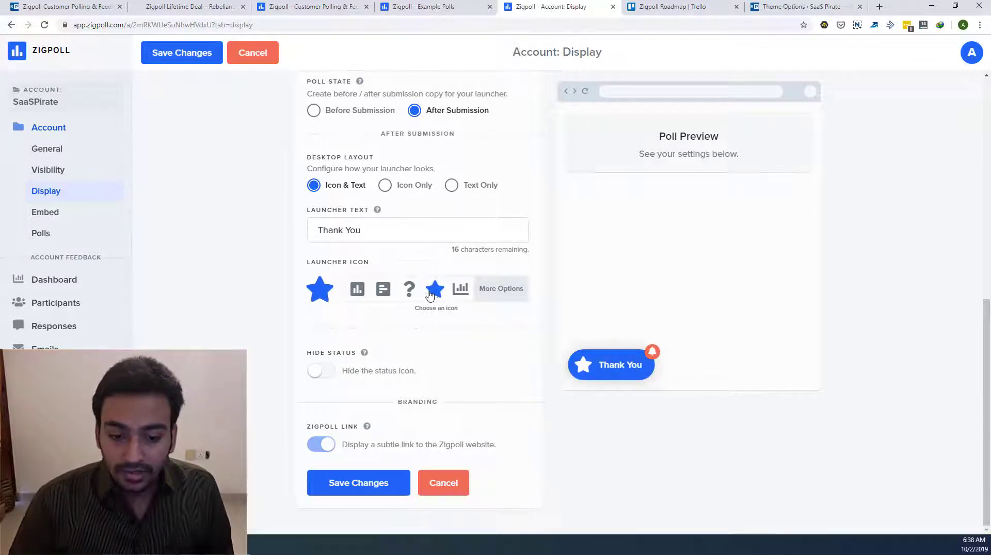
{"action": "left_click", "coordinate": [514, 290]}
{"action": "left_click", "coordinate": [267, 282]}
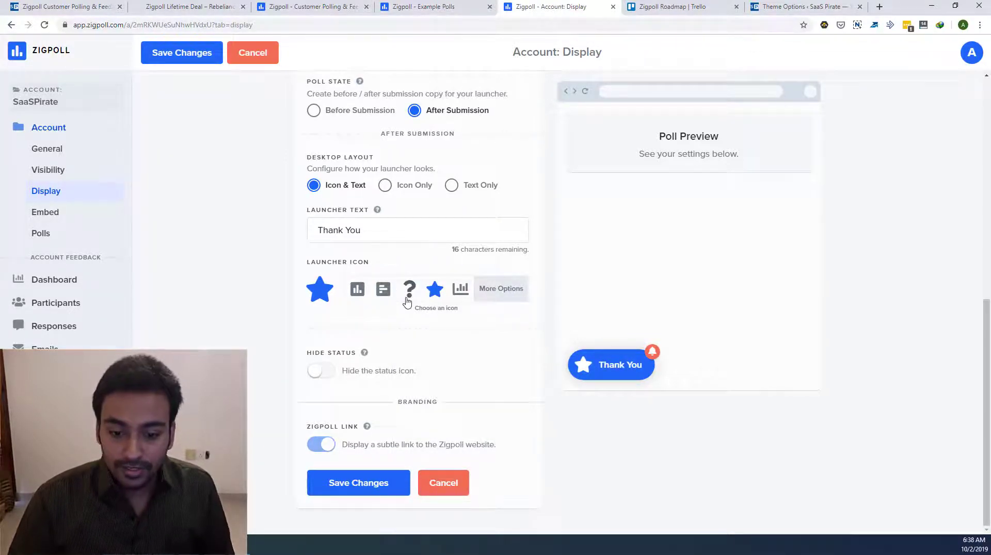
- Check the Zigpoll branding in the preview's example slide and save the display settings
{"action": "scroll", "coordinate": [364, 297], "scroll_direction": "up", "scroll_amount": 2}
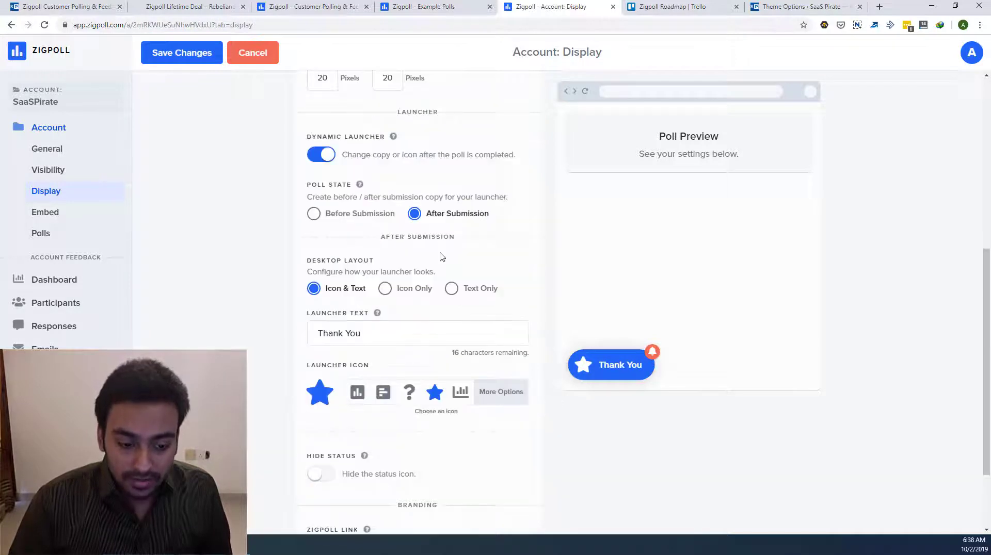
{"action": "scroll", "coordinate": [441, 256], "scroll_direction": "down", "scroll_amount": 1}
{"action": "scroll", "coordinate": [475, 217], "scroll_direction": "down", "scroll_amount": 1}
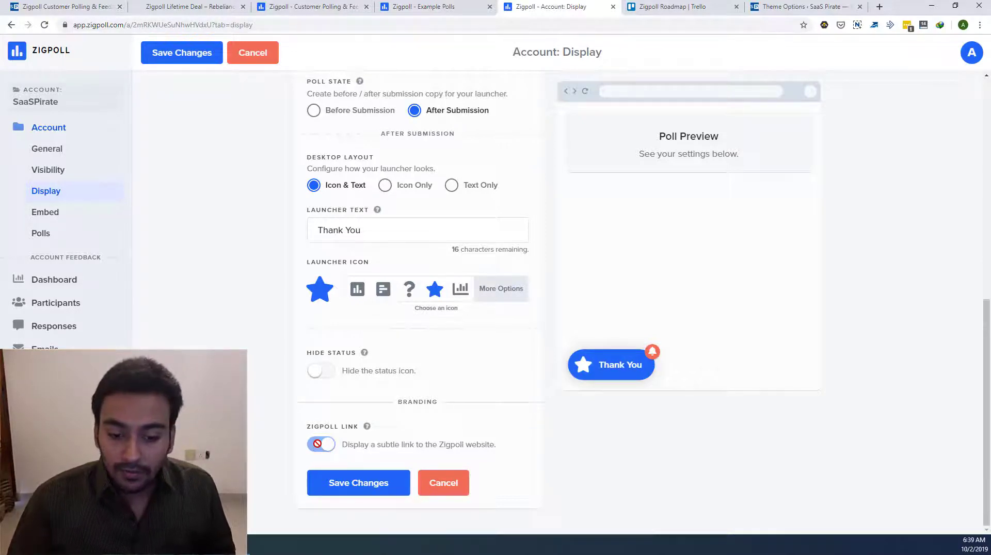
{"action": "left_click", "coordinate": [610, 370]}
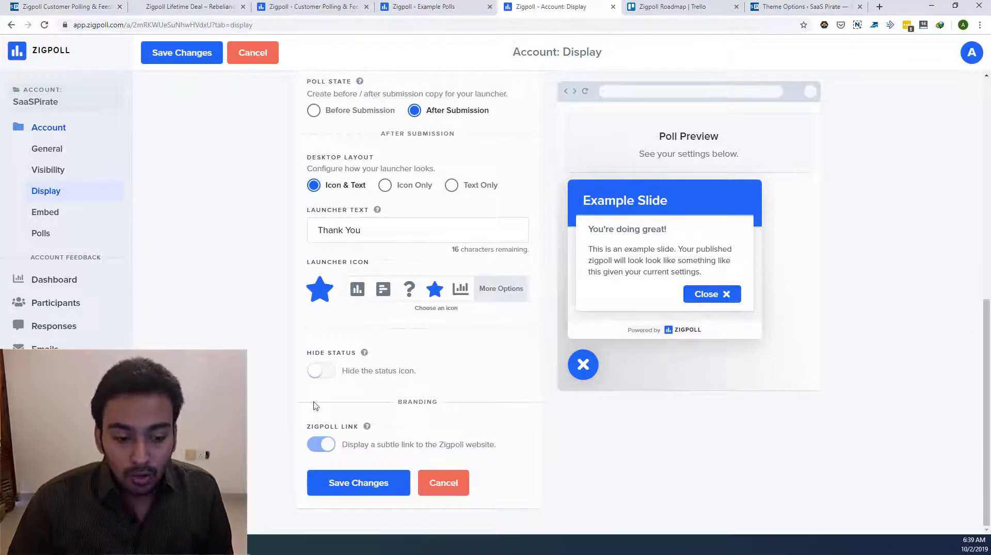
{"action": "left_click", "coordinate": [581, 363]}
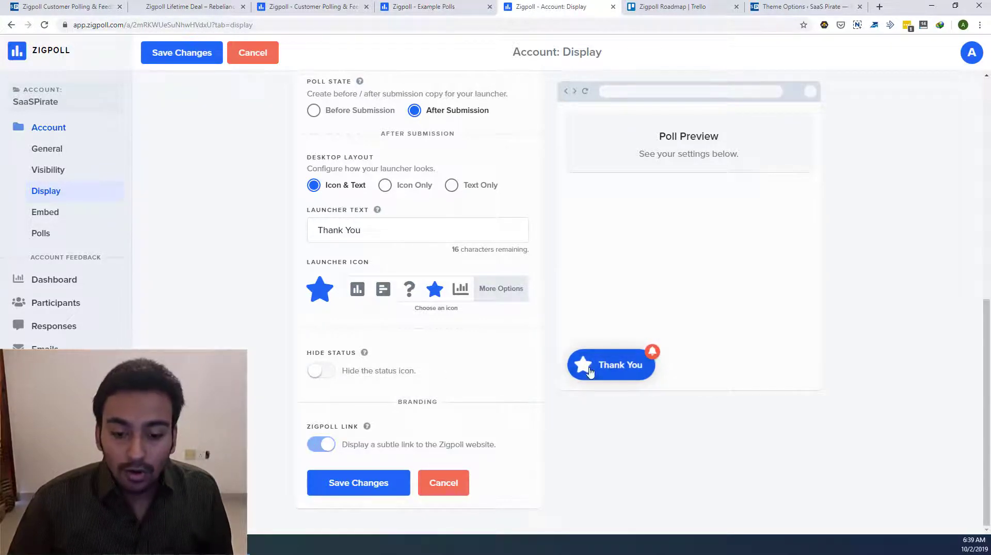
{"action": "left_click", "coordinate": [608, 364]}
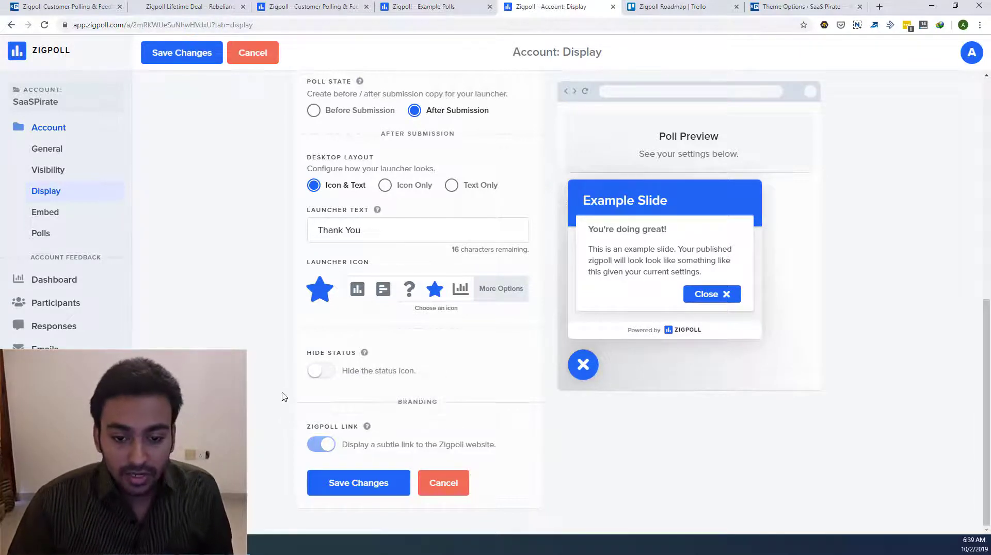
{"action": "left_click", "coordinate": [337, 483]}
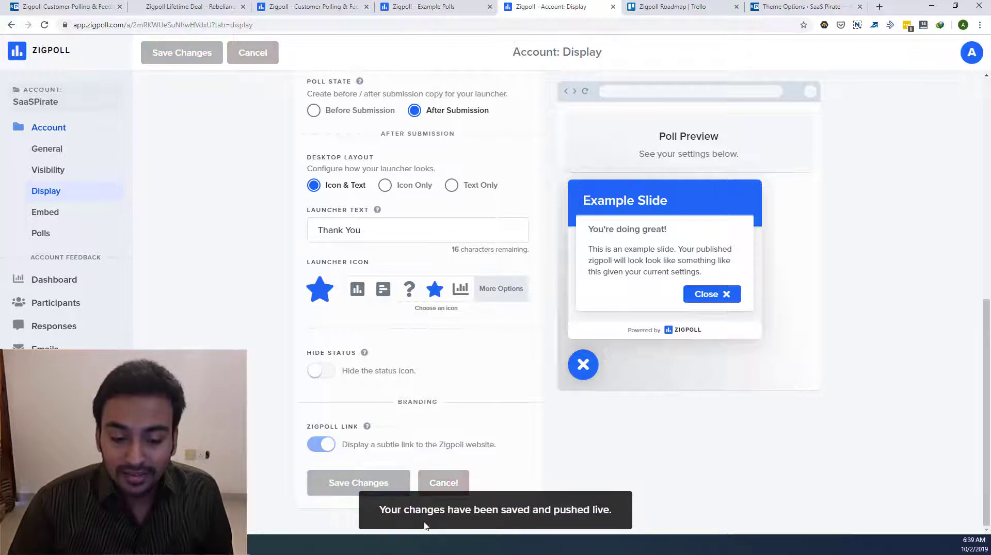
- Open the account's Embed page and copy the embed code to the clipboard
{"action": "scroll", "coordinate": [559, 423], "scroll_direction": "up", "scroll_amount": 2}
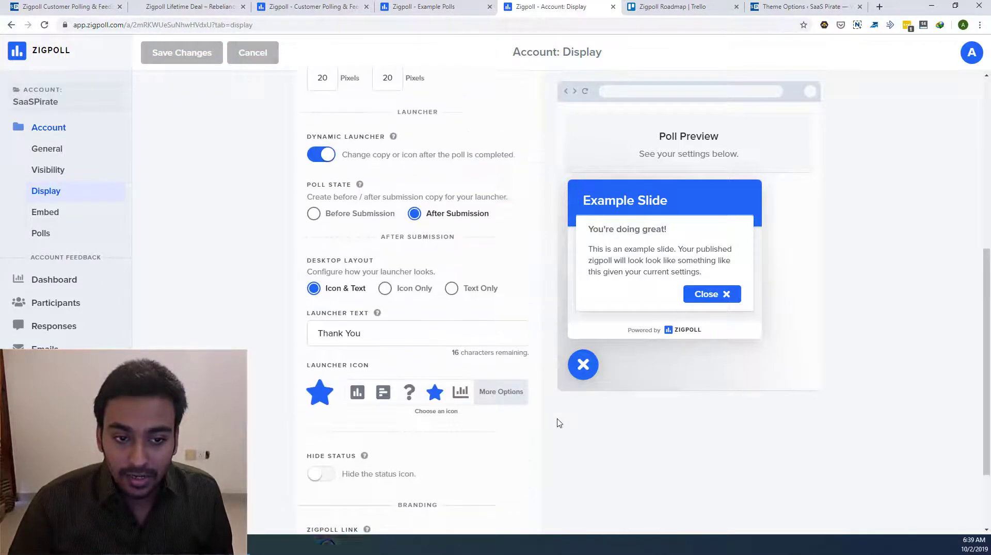
{"action": "scroll", "coordinate": [557, 422], "scroll_direction": "up", "scroll_amount": 7}
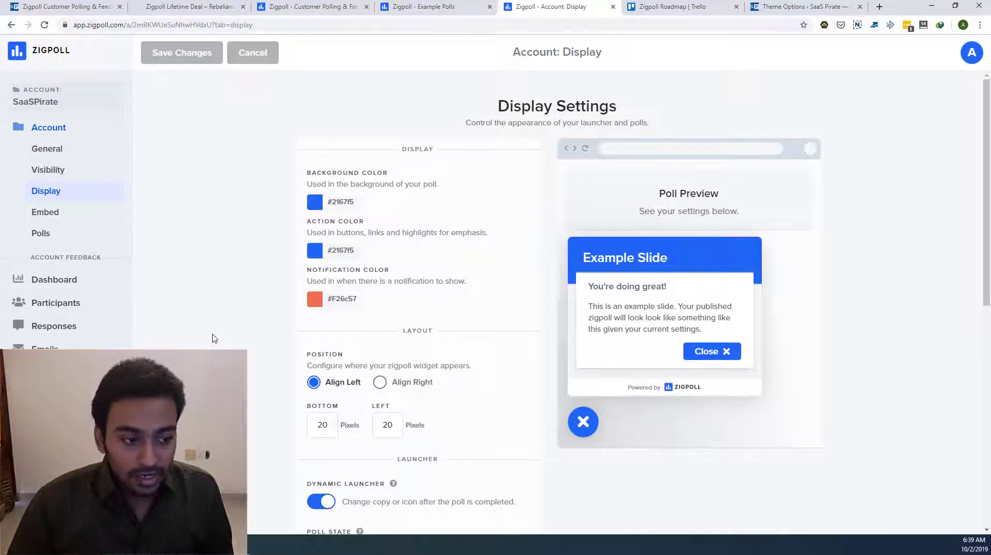
{"action": "left_click", "coordinate": [64, 218]}
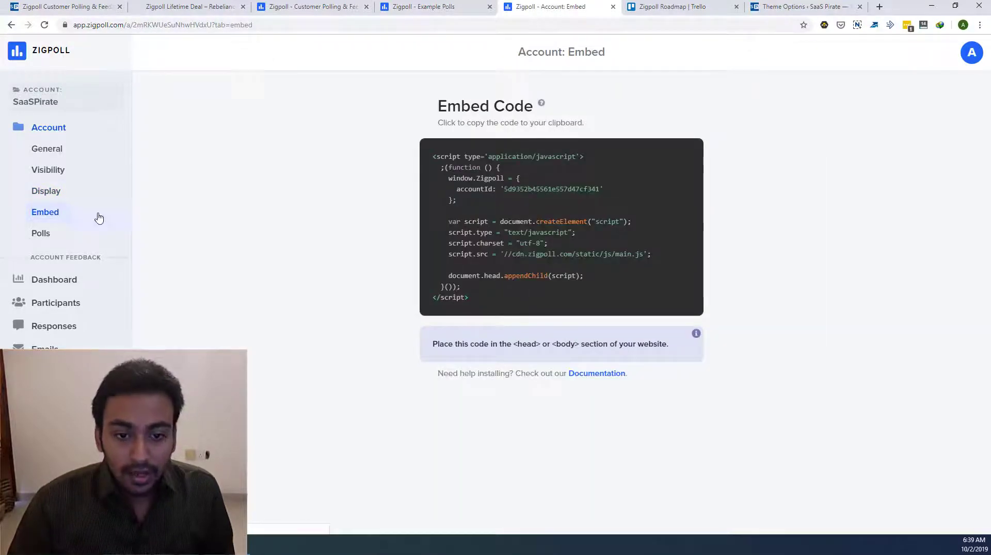
{"action": "mouse_move", "coordinate": [629, 263]}
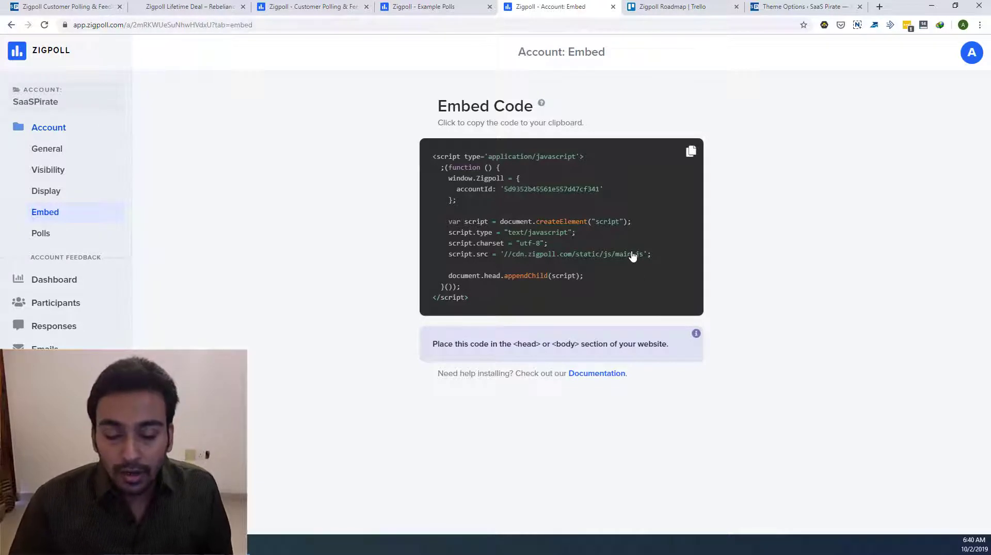
{"action": "left_click", "coordinate": [490, 301]}
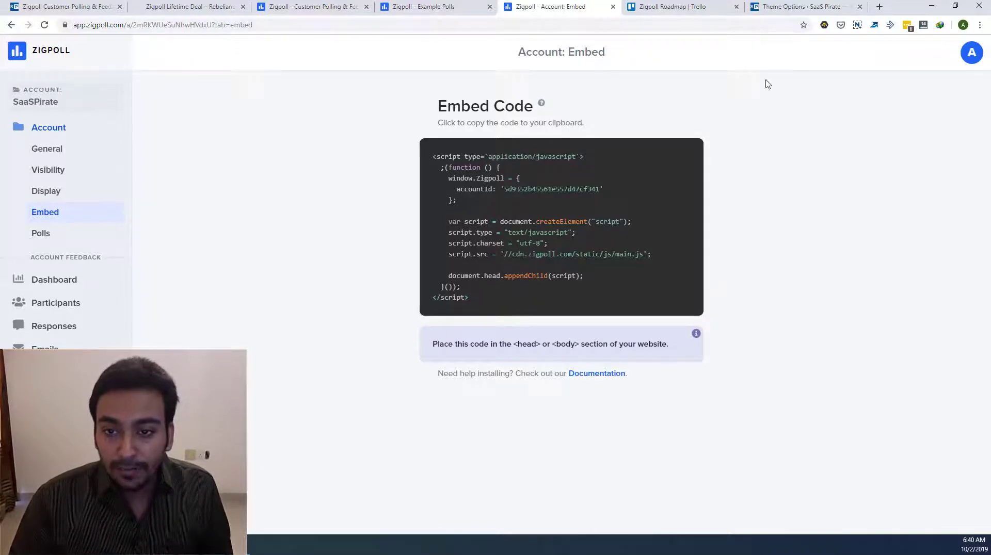
- Switch to the SaaS Pirate WordPress theme options, paste the embed script after the existing header code, save, and purge the SG cache
{"action": "left_click", "coordinate": [788, 10]}
{"action": "scroll", "coordinate": [665, 233], "scroll_direction": "down", "scroll_amount": 8}
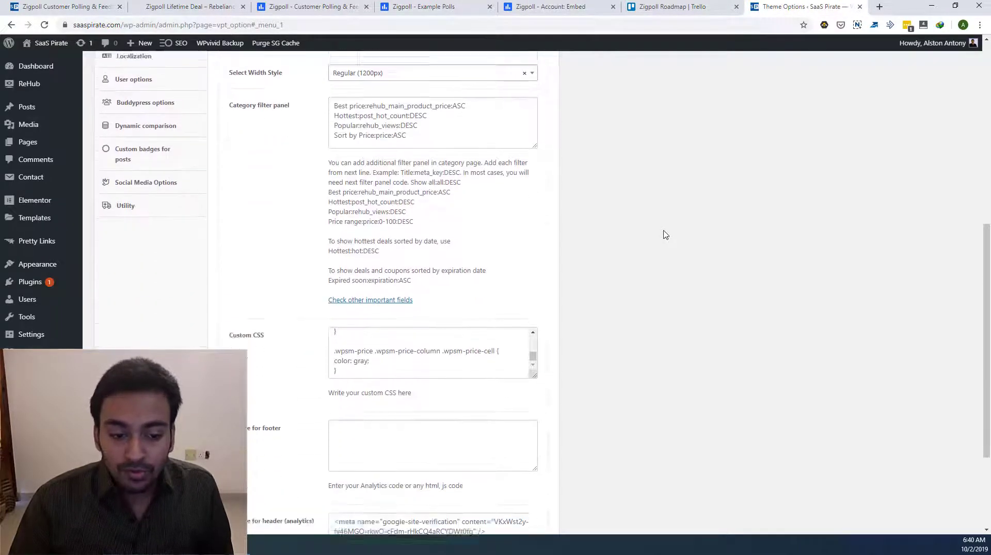
{"action": "scroll", "coordinate": [666, 235], "scroll_direction": "down", "scroll_amount": 3}
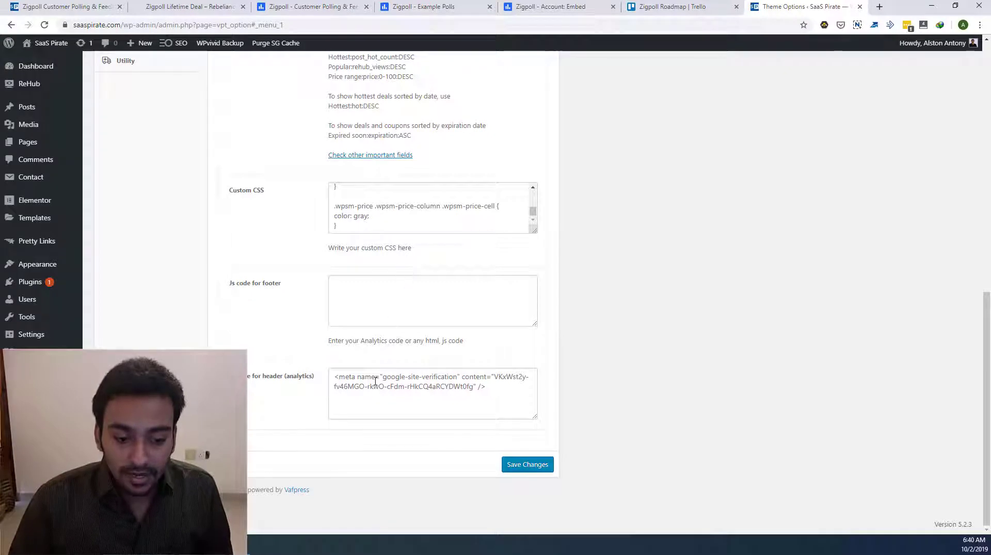
{"action": "left_click", "coordinate": [527, 390]}
{"action": "key", "text": "ctrl+v"}
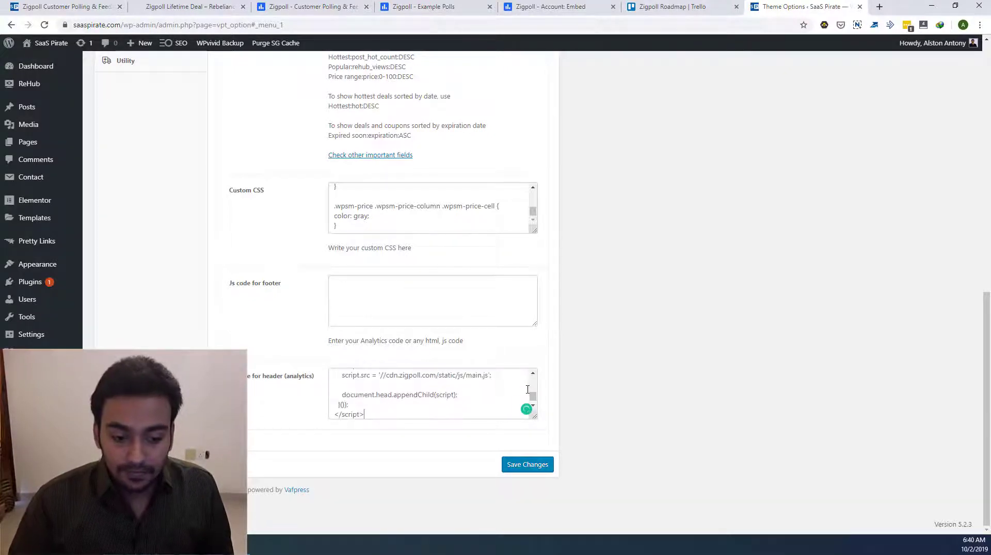
{"action": "left_click", "coordinate": [506, 467]}
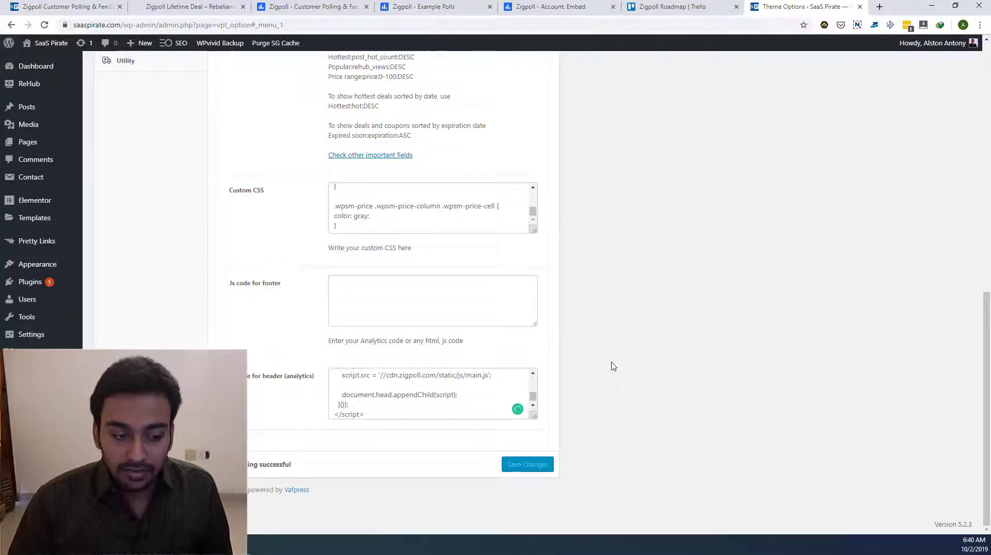
{"action": "left_click", "coordinate": [264, 45]}
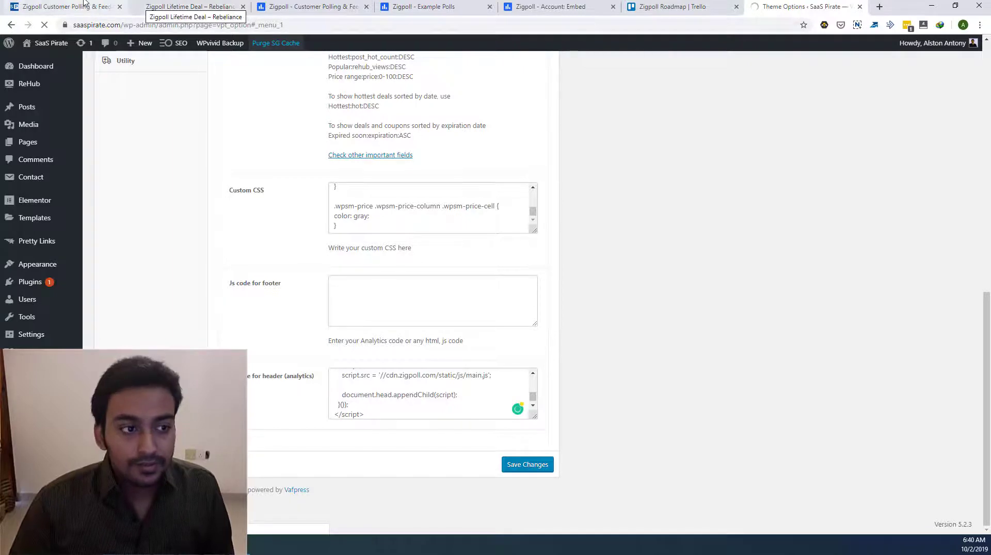
- Return to the Zigpoll dashboard and open the account's Polls page
{"action": "left_click", "coordinate": [196, 7]}
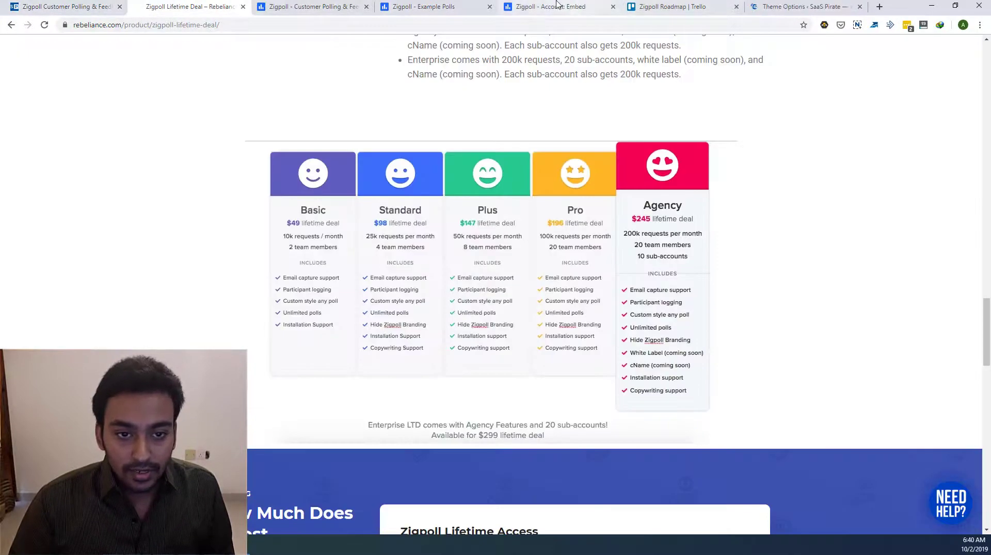
{"action": "left_click", "coordinate": [549, 7]}
{"action": "left_click", "coordinate": [418, 10]}
{"action": "left_click", "coordinate": [508, 8]}
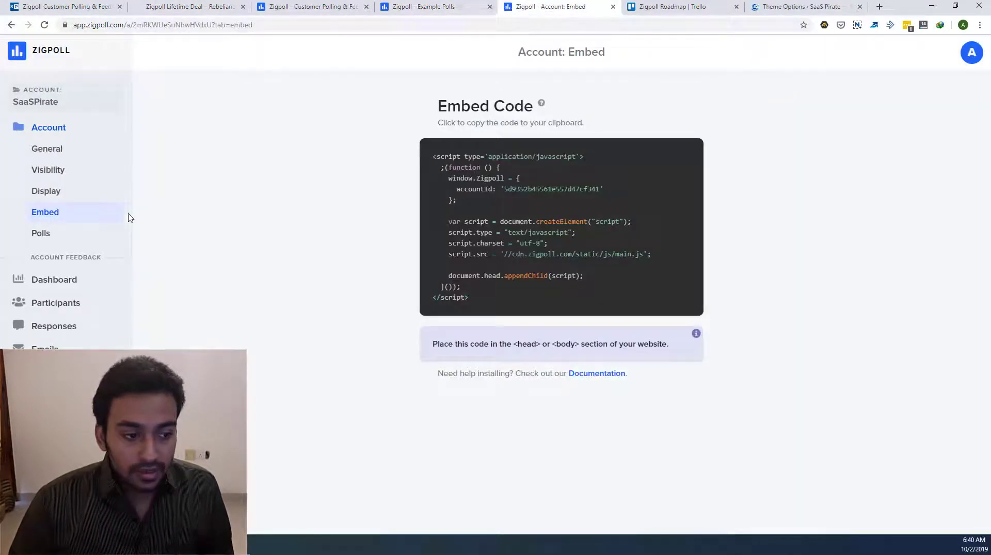
{"action": "left_click", "coordinate": [56, 233]}
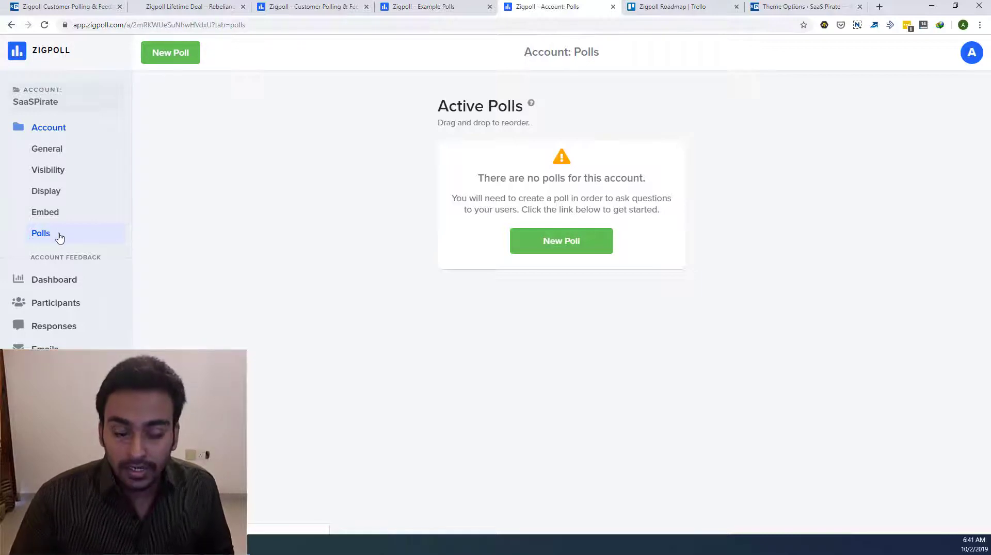
- Start a new poll for the account and title it "SaaS Pirate #1"
{"action": "left_click", "coordinate": [561, 246]}
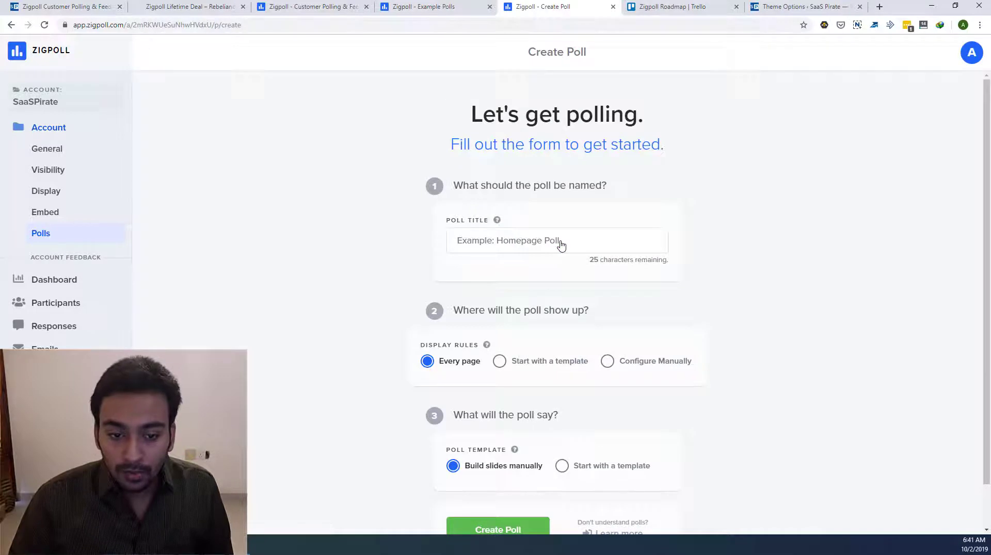
{"action": "left_click", "coordinate": [561, 243]}
{"action": "left_click", "coordinate": [621, 207]}
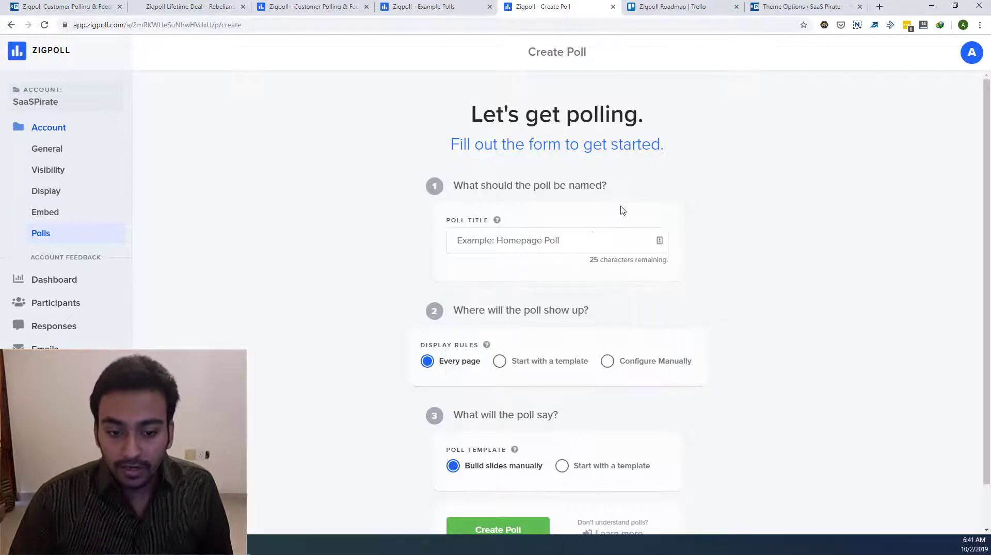
{"action": "left_click", "coordinate": [571, 234]}
{"action": "type", "text": "Saa"}
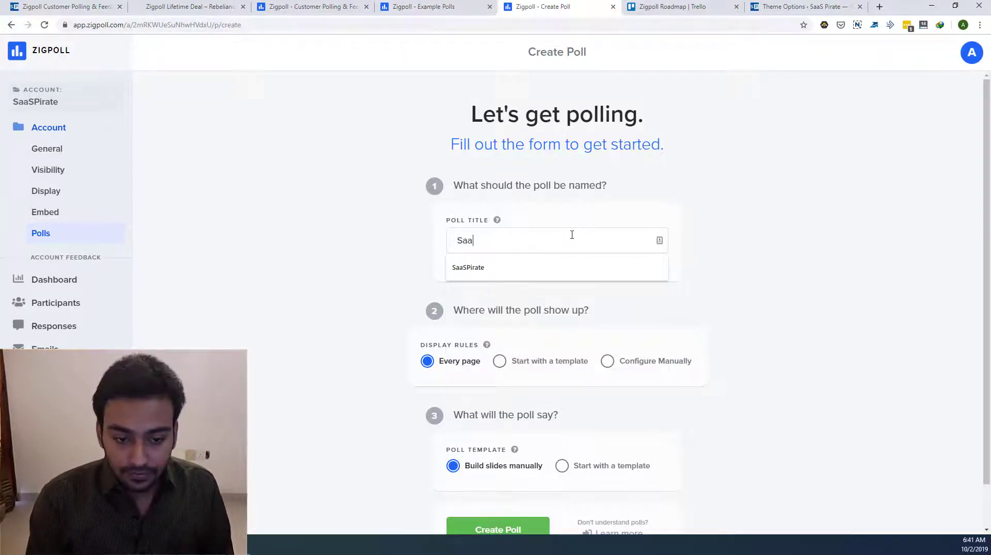
{"action": "type", "text": "S Pirat"}
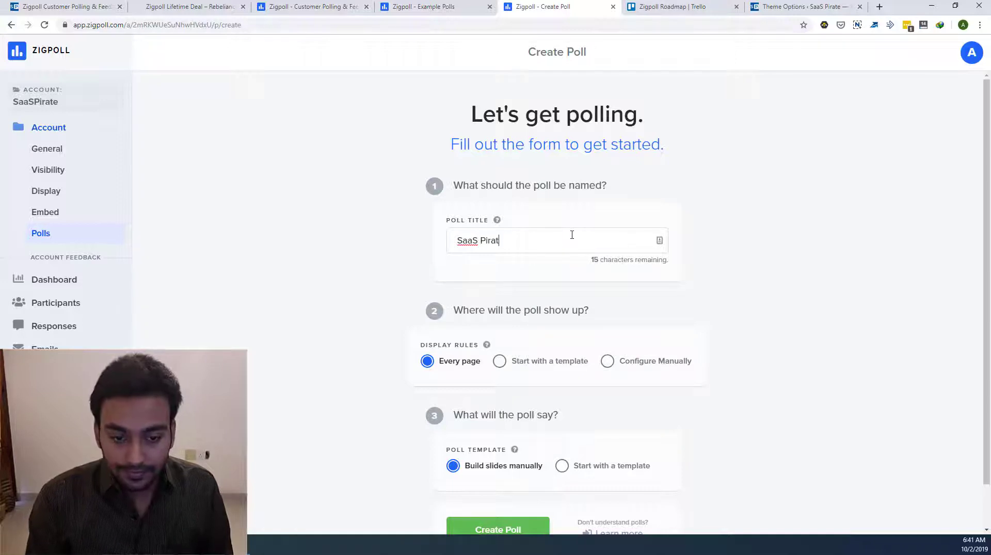
{"action": "type", "text": "e First"}
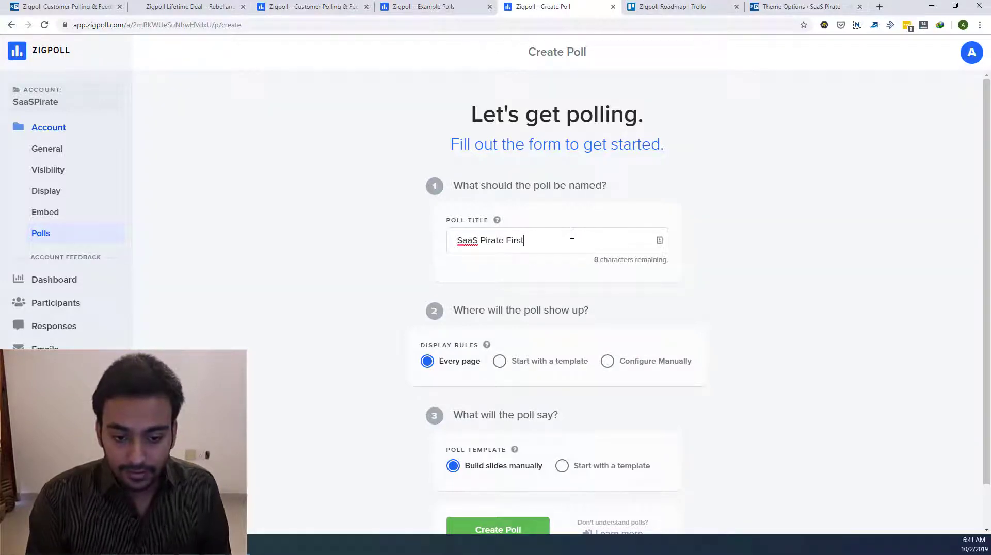
{"action": "type", "text": " V"}
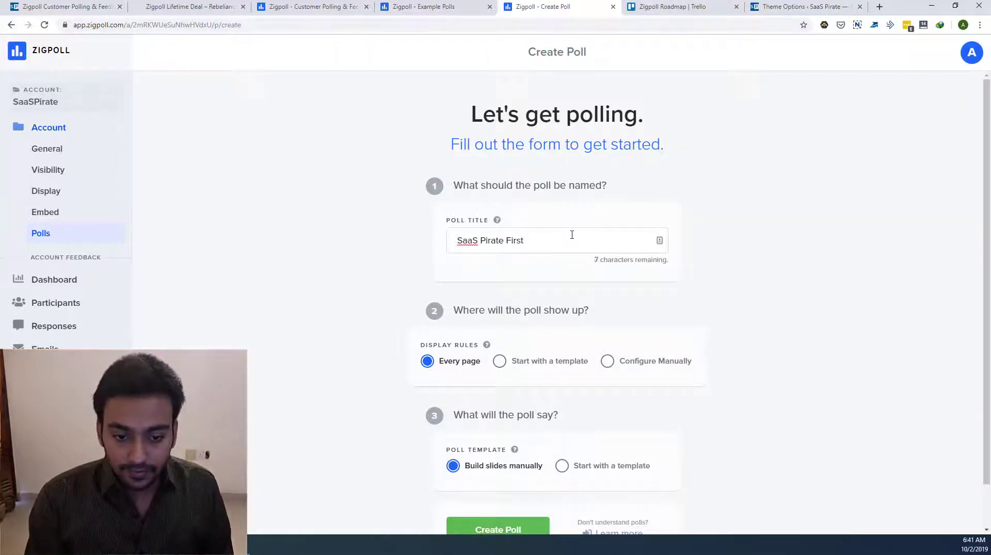
{"action": "key", "text": "BackSpace"}
{"action": "key", "text": "BackSpace"}
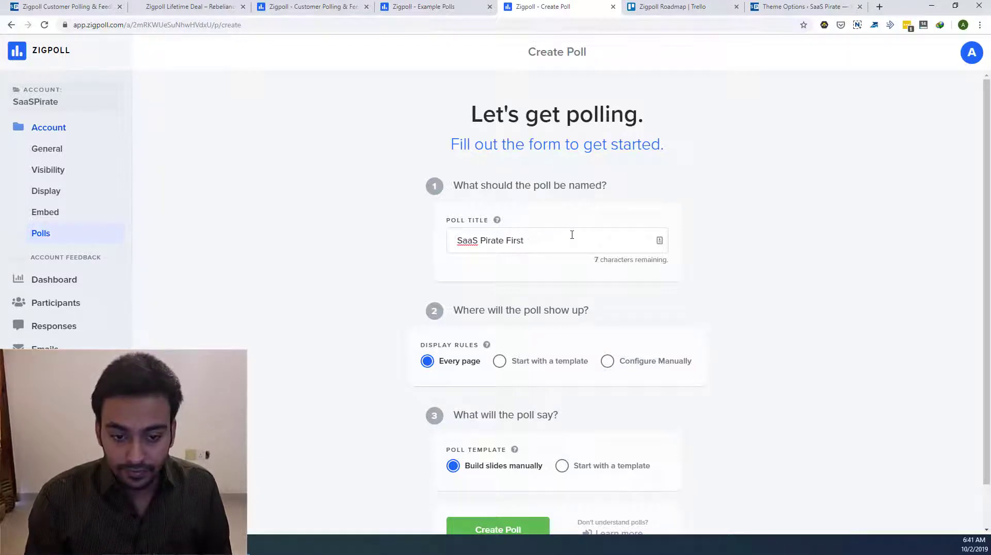
{"action": "type", "text": "#1"}
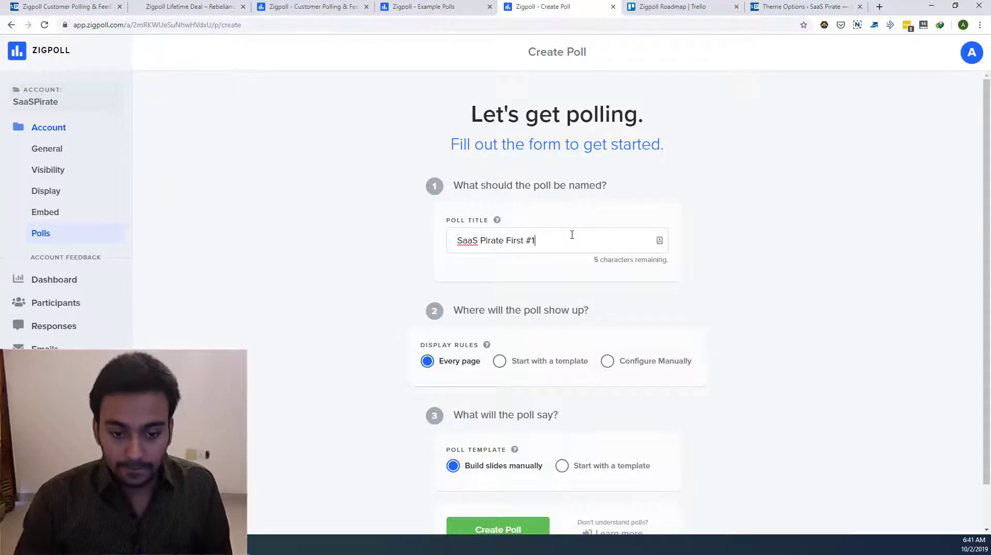
{"action": "double_click", "coordinate": [518, 242]}
{"action": "key", "text": "BackSpace"}
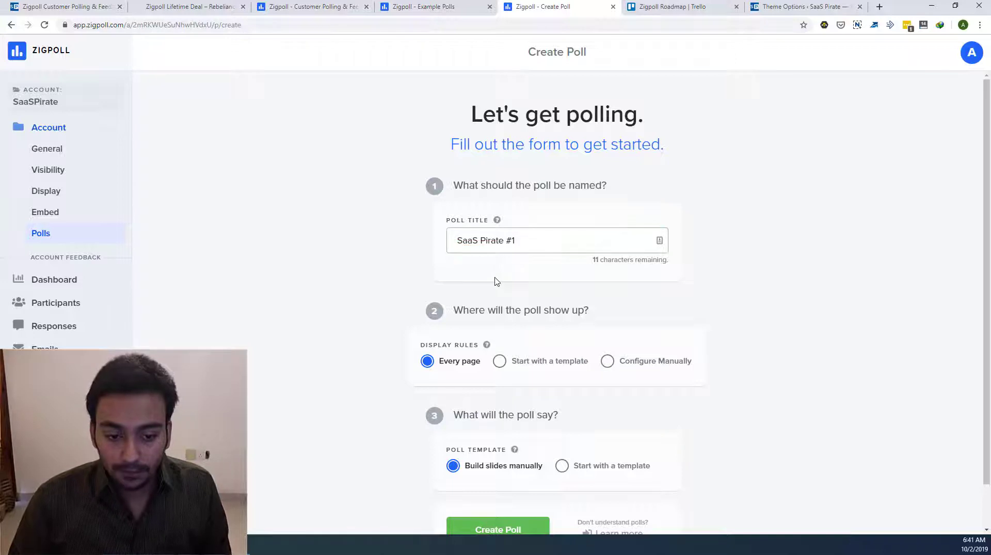
- Set the poll's display rules to start with a template and browse the available display templates
{"action": "scroll", "coordinate": [477, 277], "scroll_direction": "down", "scroll_amount": 1}
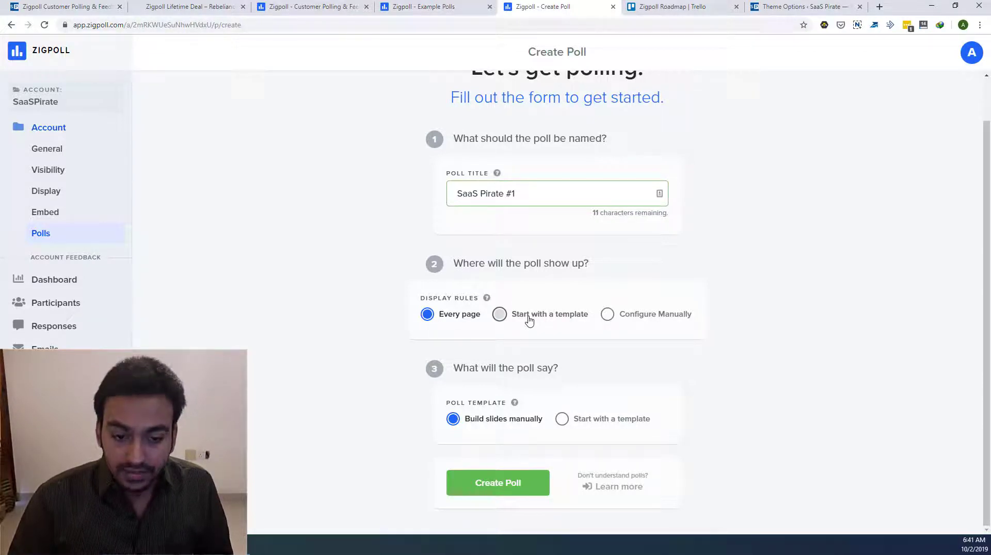
{"action": "left_click", "coordinate": [529, 320]}
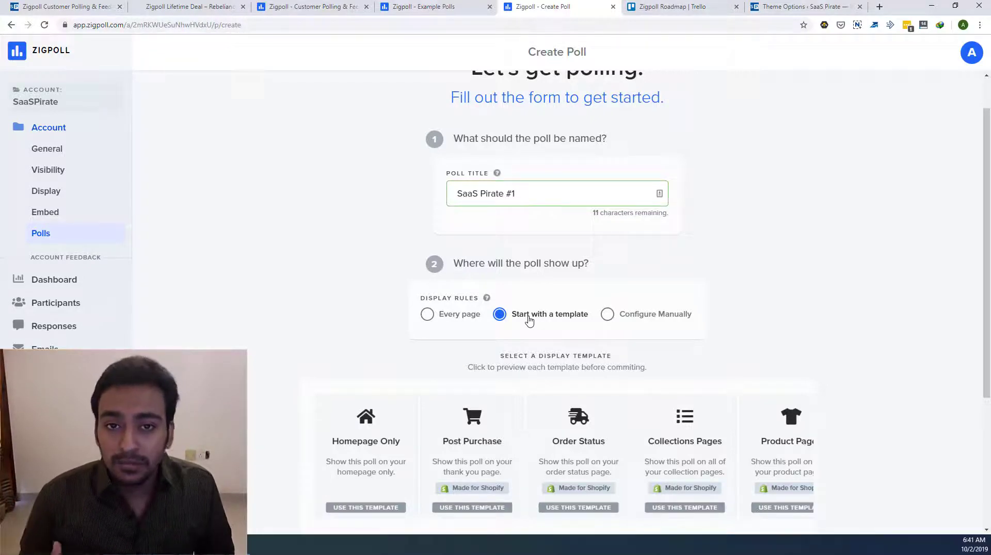
{"action": "scroll", "coordinate": [325, 321], "scroll_direction": "down", "scroll_amount": 3}
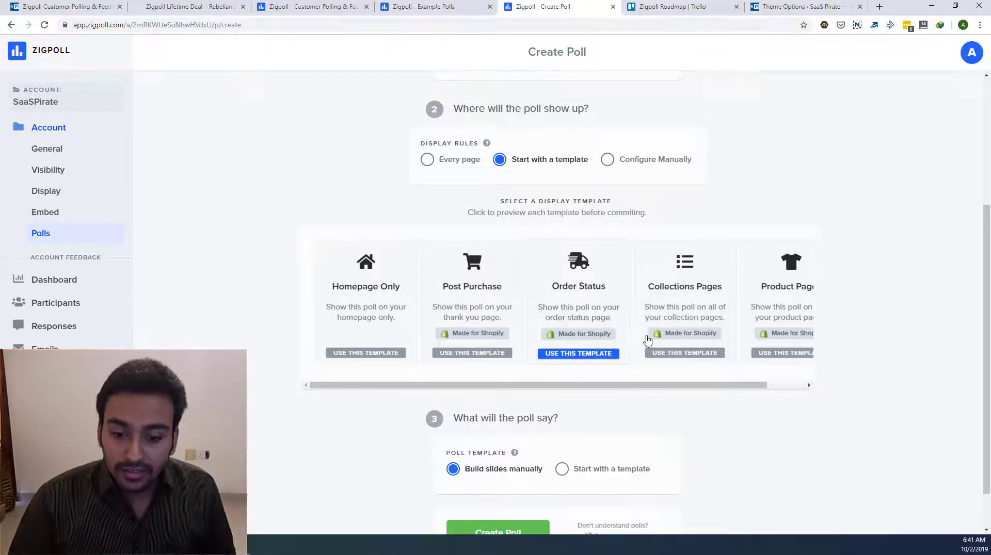
{"action": "left_click_drag", "start_coordinate": [702, 384], "coordinate": [630, 390]}
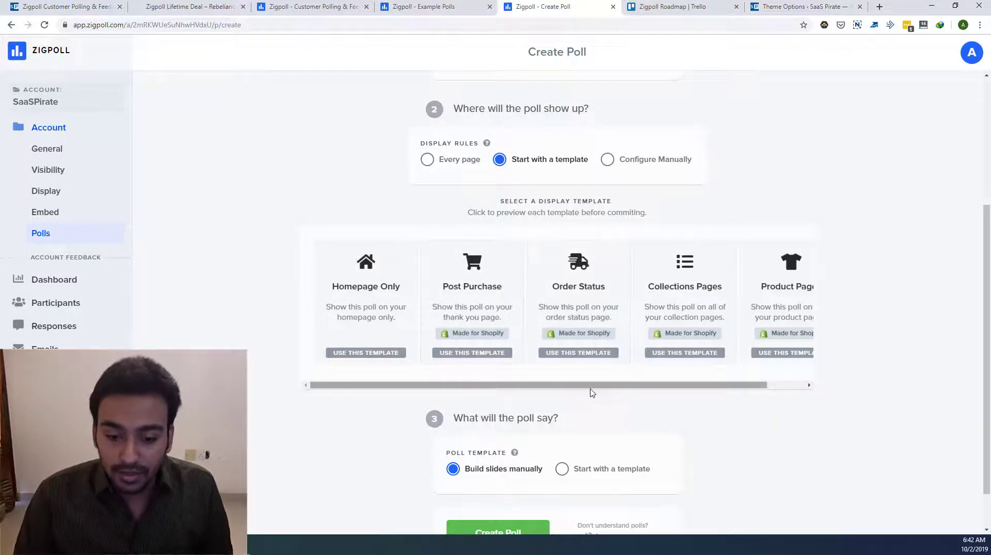
{"action": "left_click_drag", "start_coordinate": [586, 386], "coordinate": [626, 386]}
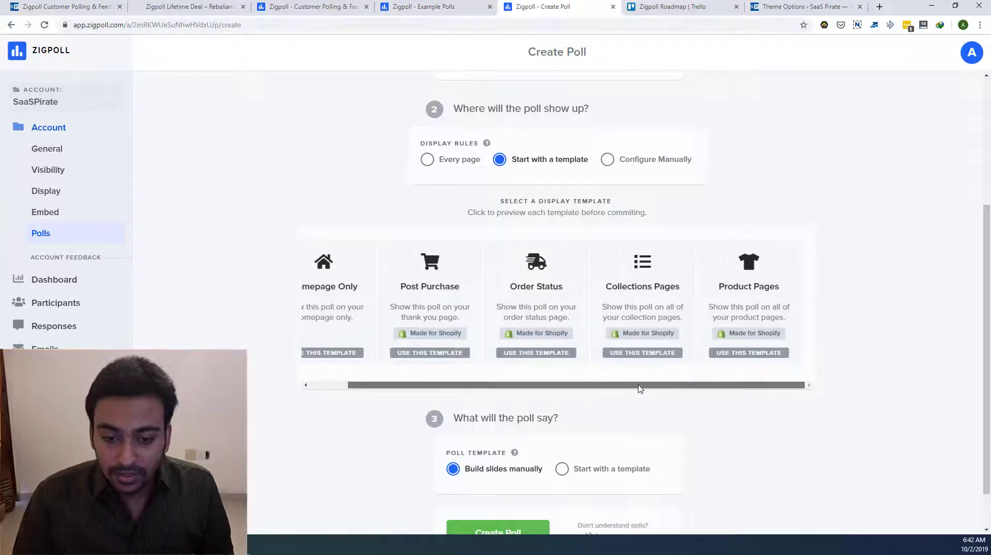
- Check the URL matching options under manually configured display rules and set the poll back to every page
{"action": "left_click", "coordinate": [608, 160]}
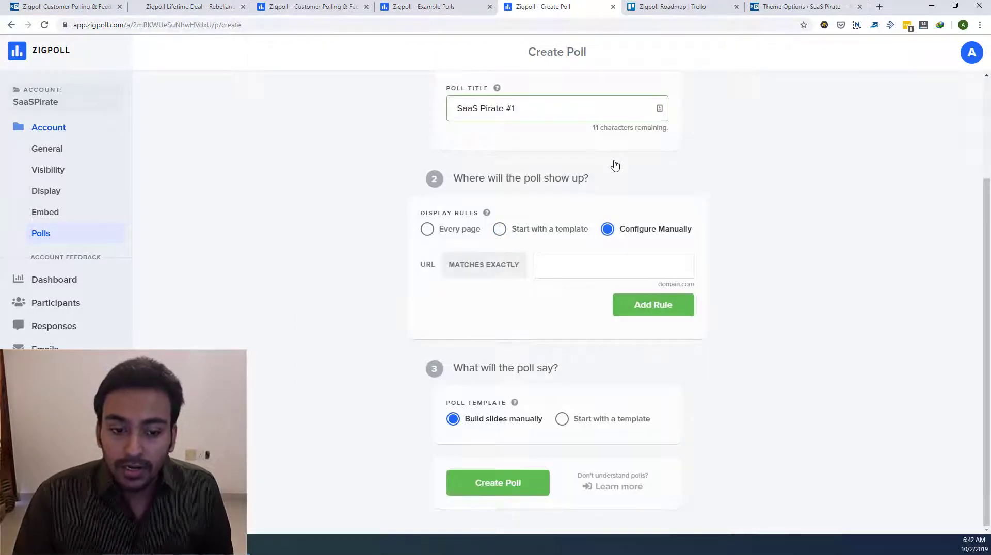
{"action": "left_click", "coordinate": [494, 268]}
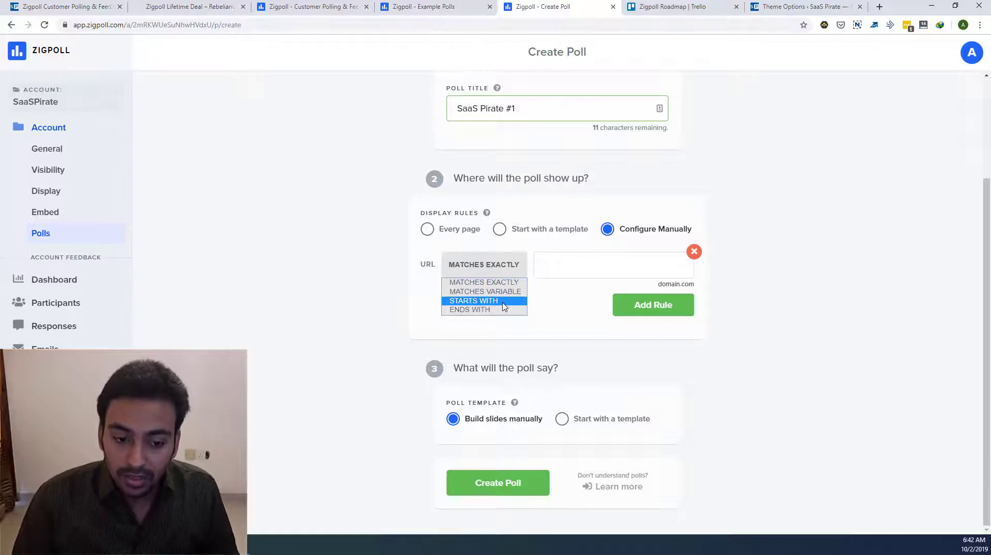
{"action": "left_click", "coordinate": [546, 294]}
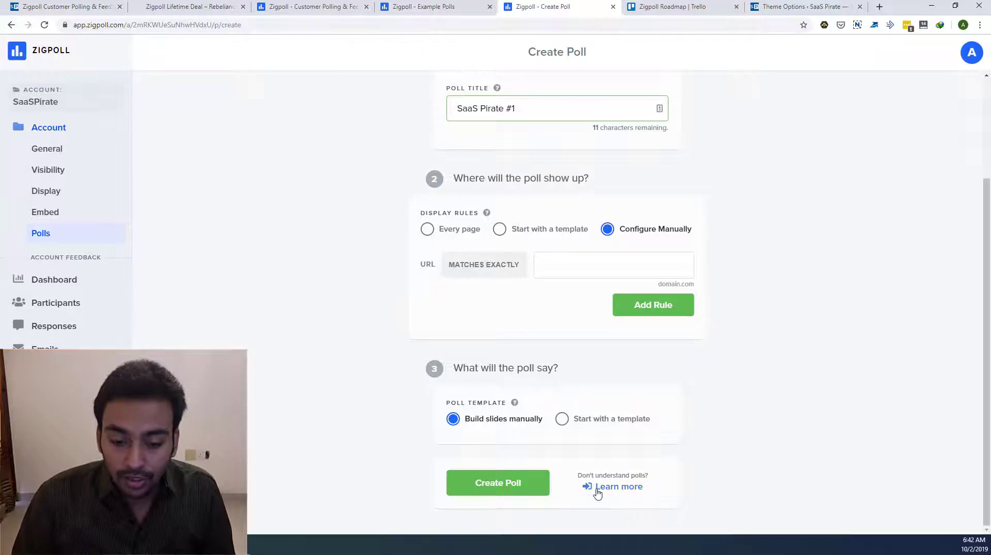
{"action": "left_click", "coordinate": [427, 229]}
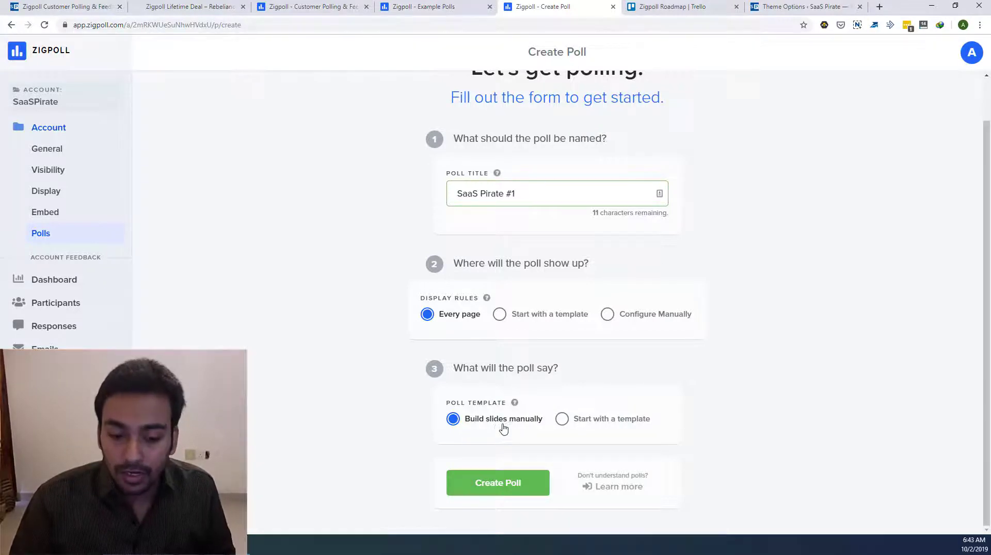
- Set the poll content to start with a template and browse the available slide templates
{"action": "left_click", "coordinate": [562, 419]}
{"action": "scroll", "coordinate": [539, 407], "scroll_direction": "down", "scroll_amount": 3}
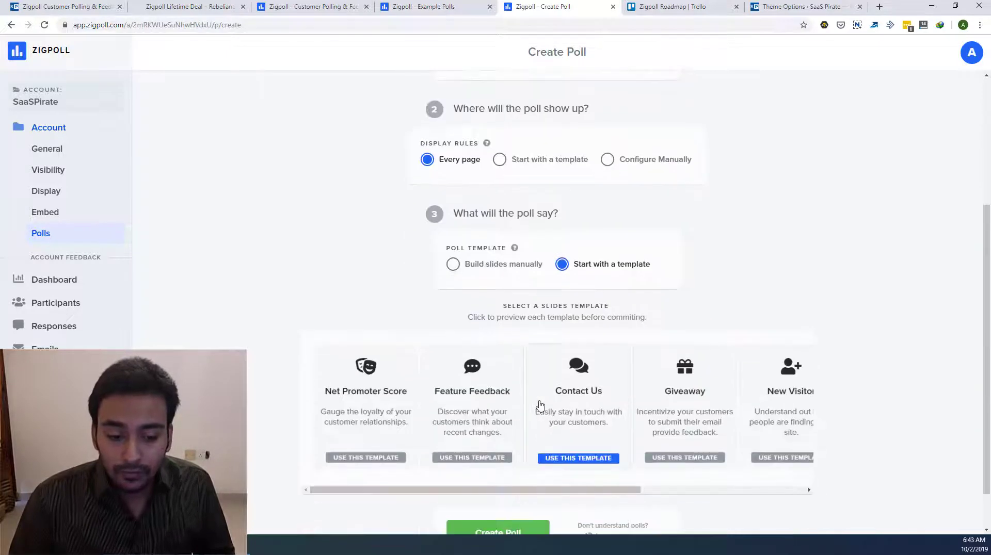
{"action": "scroll", "coordinate": [539, 405], "scroll_direction": "down", "scroll_amount": 1}
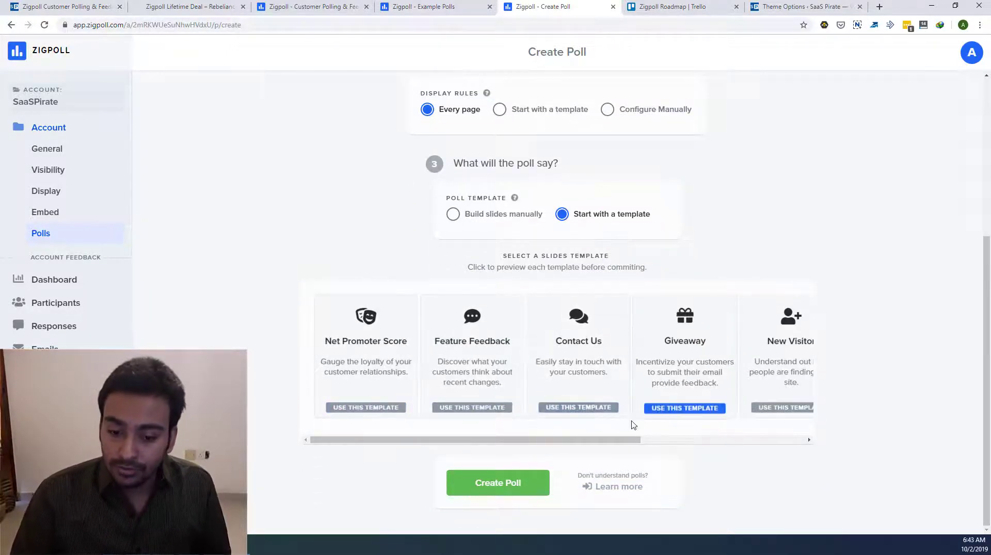
{"action": "left_click_drag", "start_coordinate": [617, 445], "coordinate": [398, 412]}
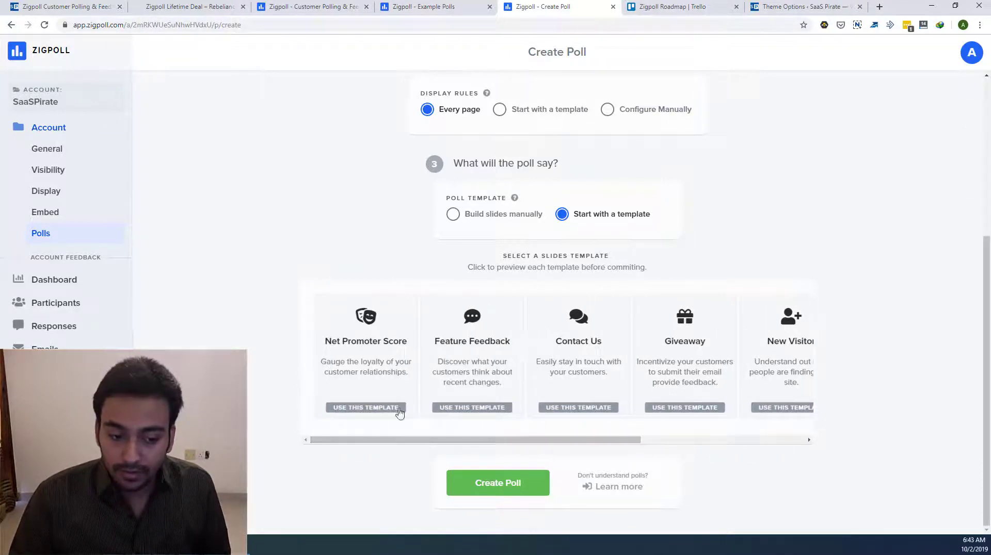
- View the Net Promoter Score template's details and live example, and close the template without using it
{"action": "left_click", "coordinate": [382, 357]}
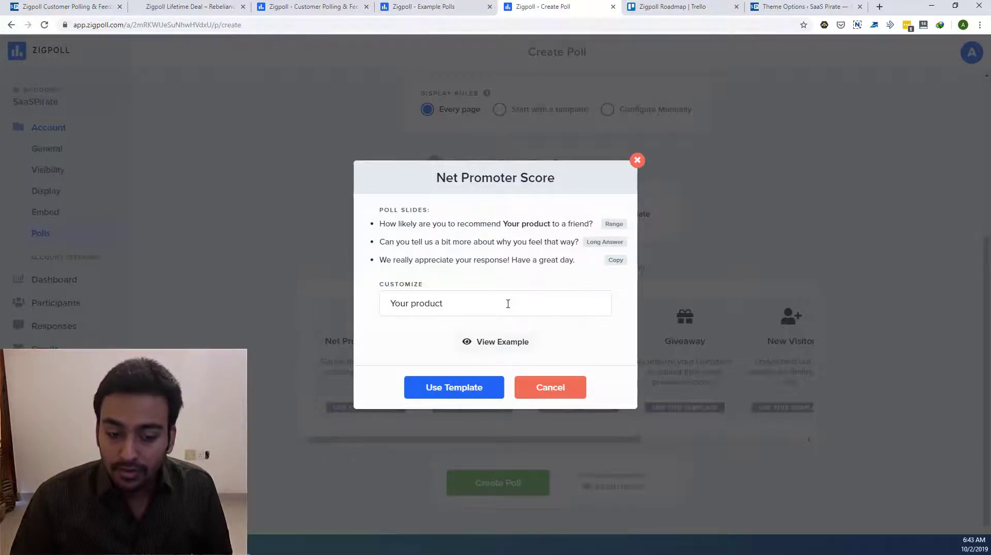
{"action": "left_click", "coordinate": [495, 345]}
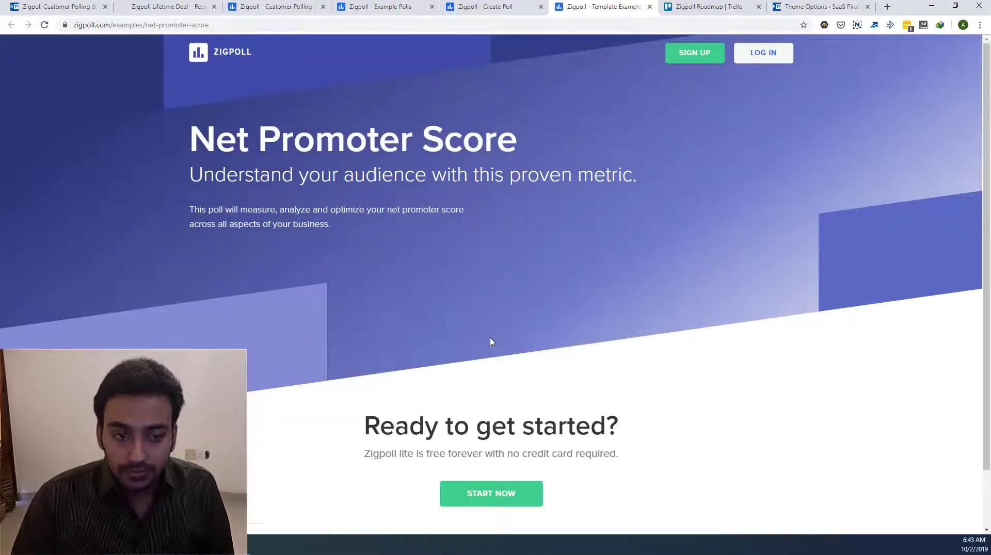
{"action": "scroll", "coordinate": [490, 340], "scroll_direction": "down", "scroll_amount": 2}
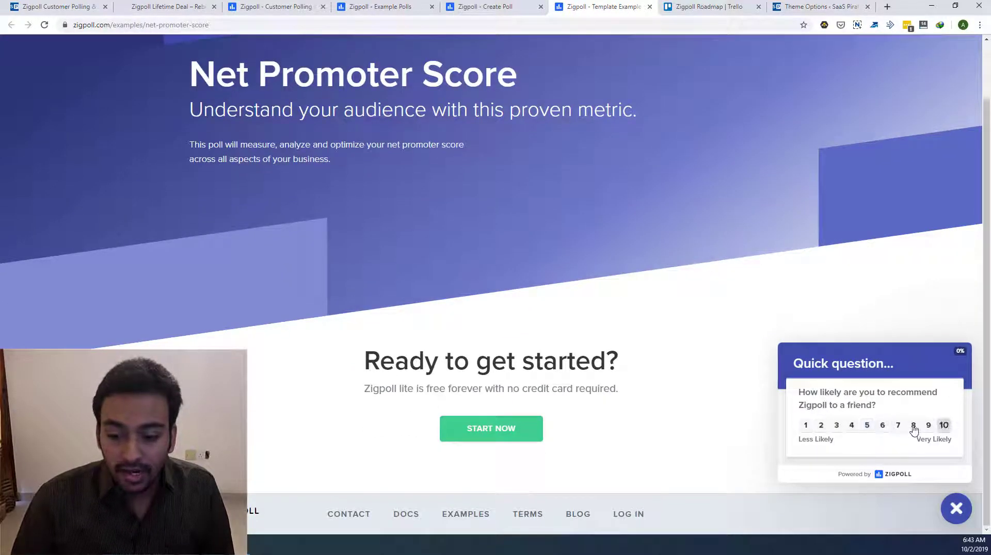
{"action": "left_click", "coordinate": [505, 10]}
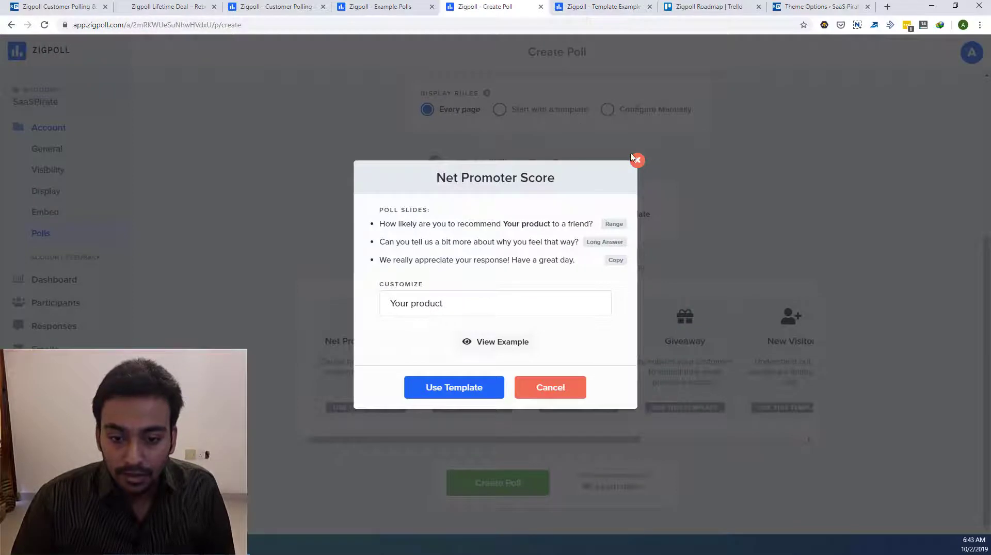
{"action": "left_click", "coordinate": [653, 183]}
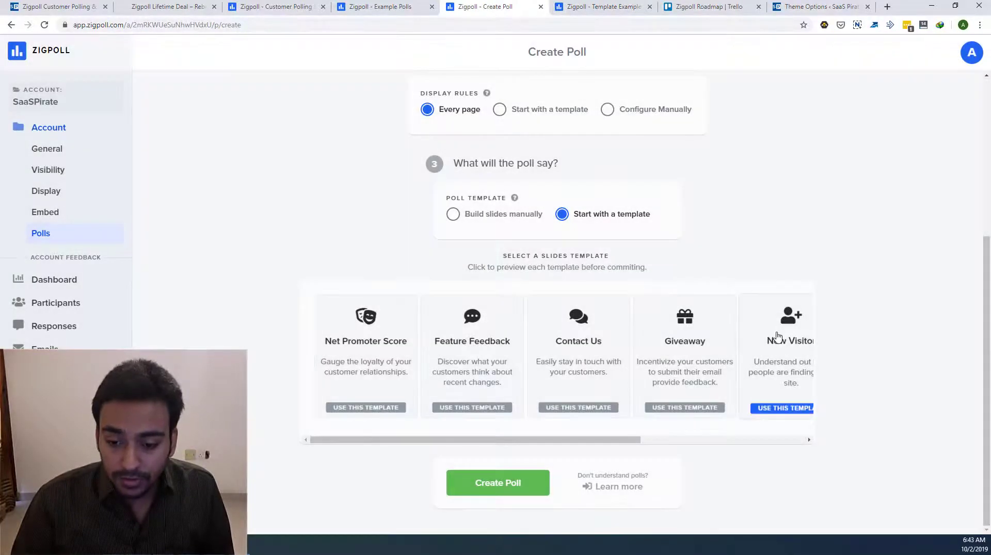
- Set the poll template option to build slides manually and create the poll
{"action": "mouse_move", "coordinate": [620, 440]}
{"action": "left_mouse_down"}
{"action": "mouse_move", "coordinate": [772, 439]}
{"action": "mouse_move", "coordinate": [630, 435]}
{"action": "left_mouse_up"}
{"action": "left_click", "coordinate": [454, 213]}
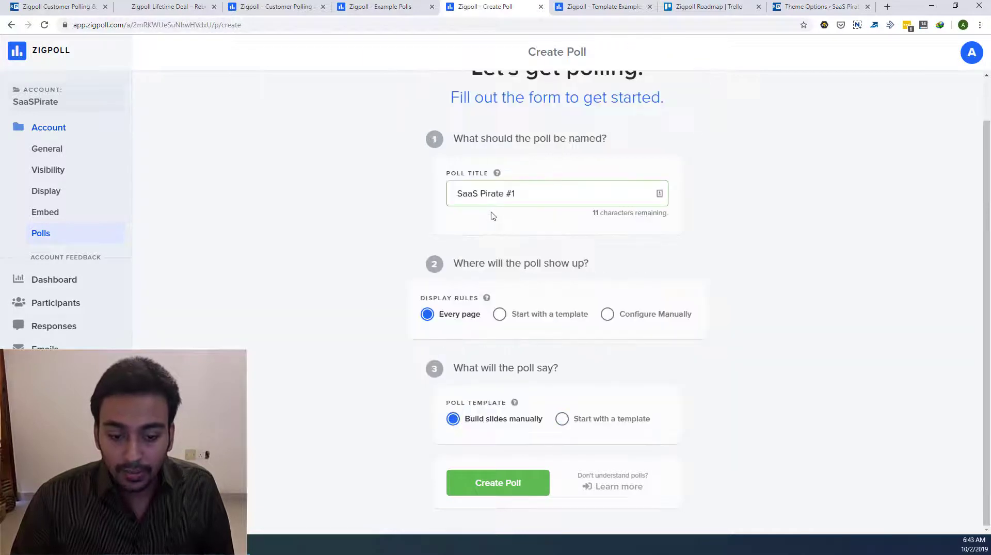
{"action": "left_click", "coordinate": [495, 485]}
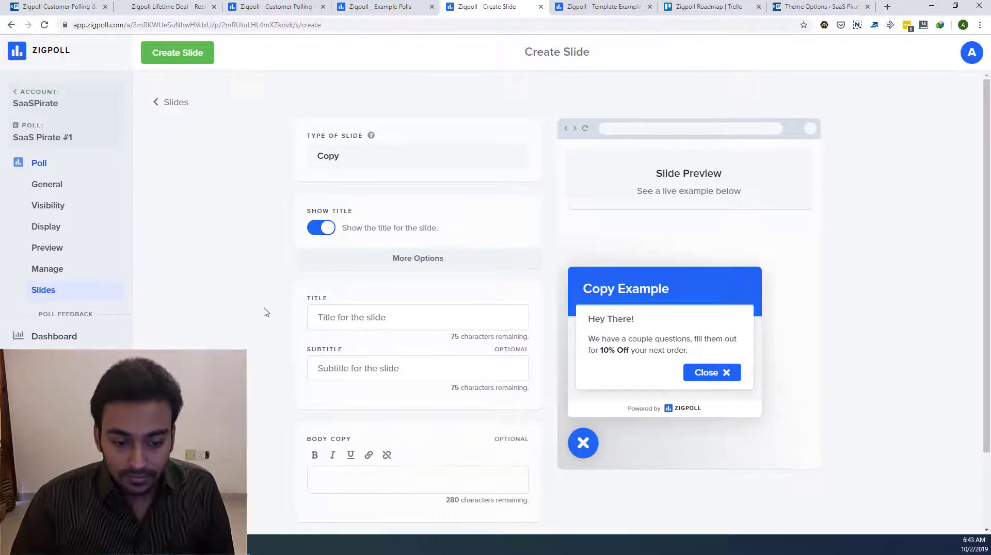
- Review the new slide form and its slide types, previewing the Question and Email Capture examples
{"action": "scroll", "coordinate": [264, 310], "scroll_direction": "down", "scroll_amount": 2}
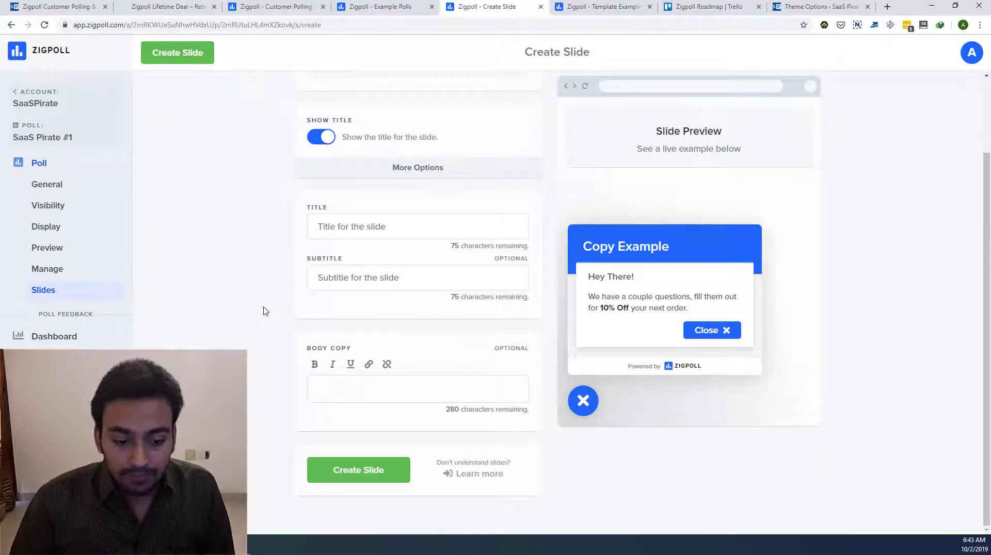
{"action": "scroll", "coordinate": [264, 313], "scroll_direction": "up", "scroll_amount": 2}
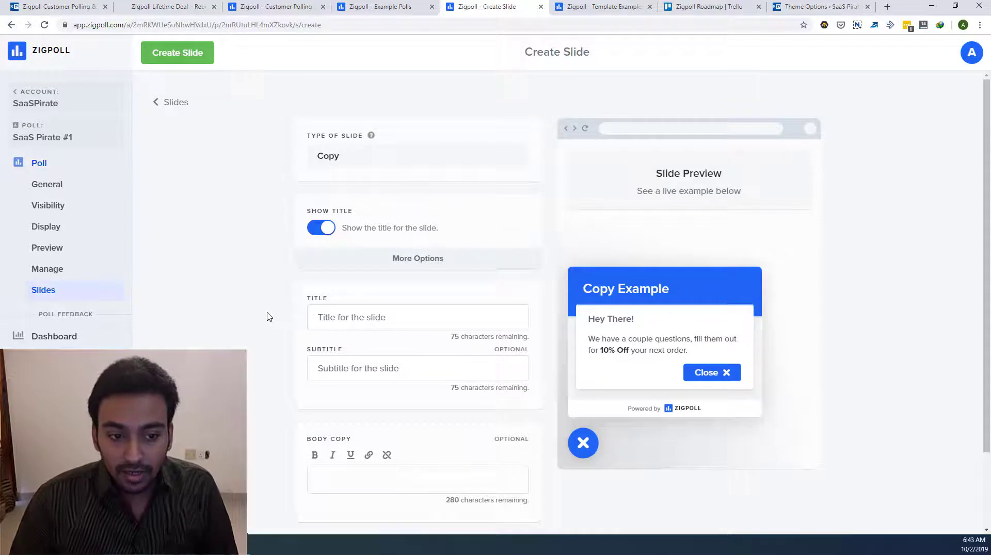
{"action": "left_click", "coordinate": [360, 156]}
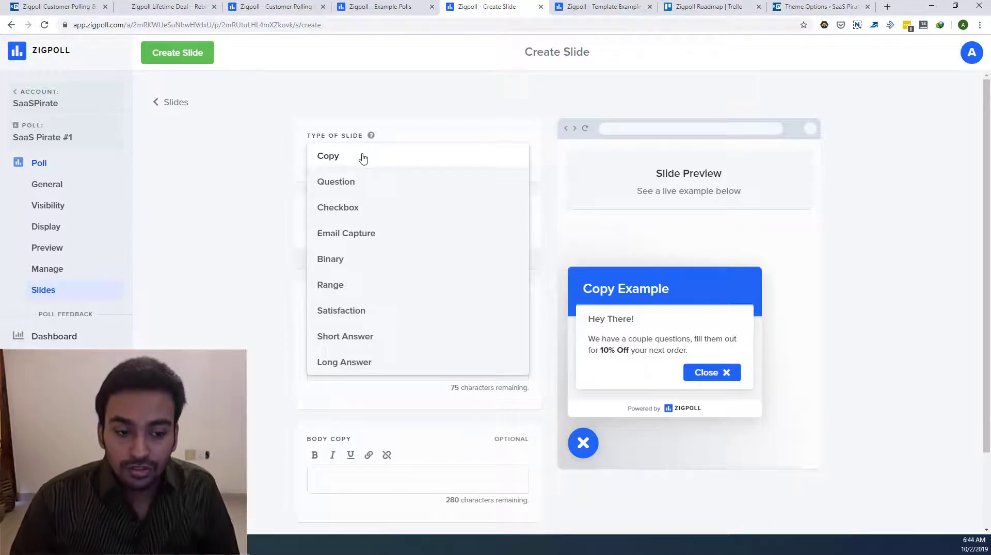
{"action": "mouse_move", "coordinate": [358, 187]}
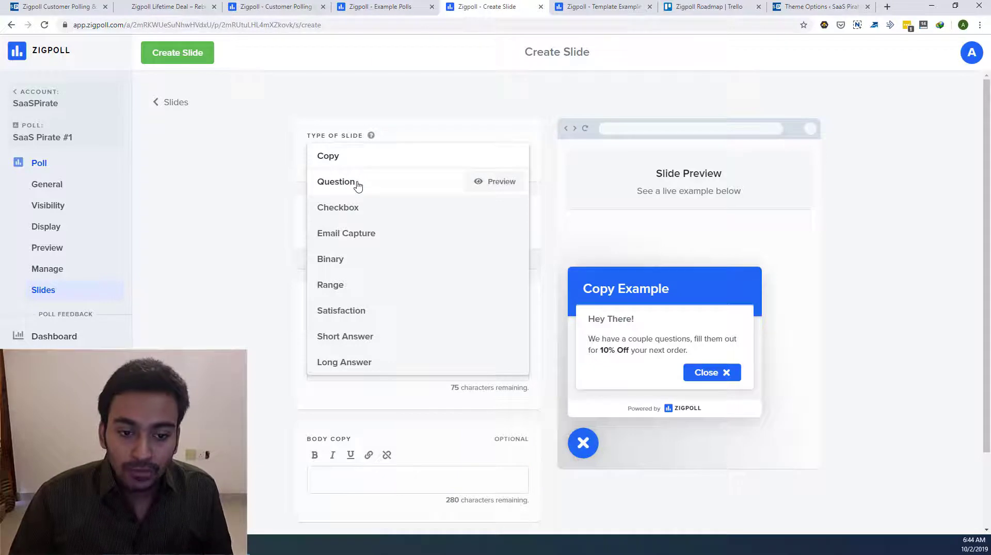
{"action": "left_click", "coordinate": [488, 187]}
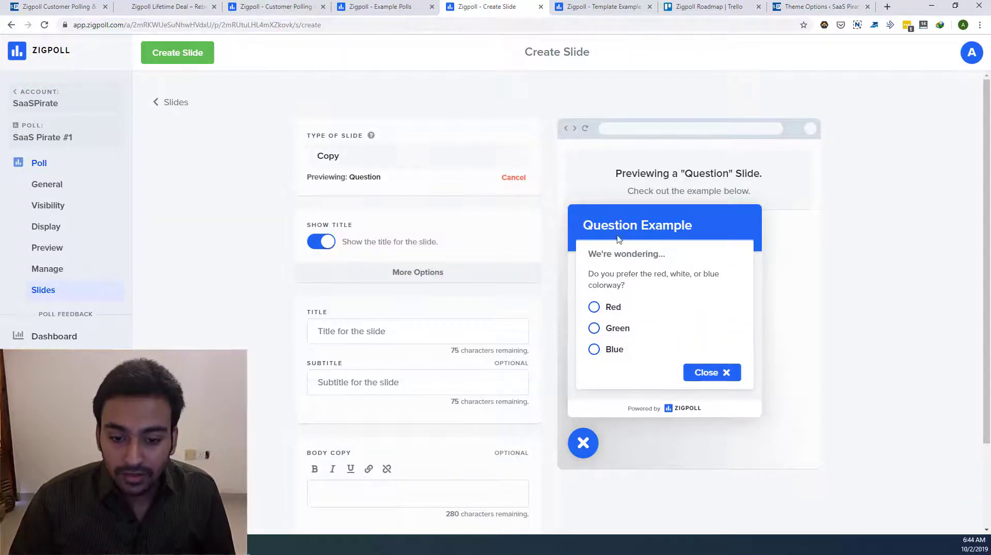
{"action": "left_click", "coordinate": [413, 164]}
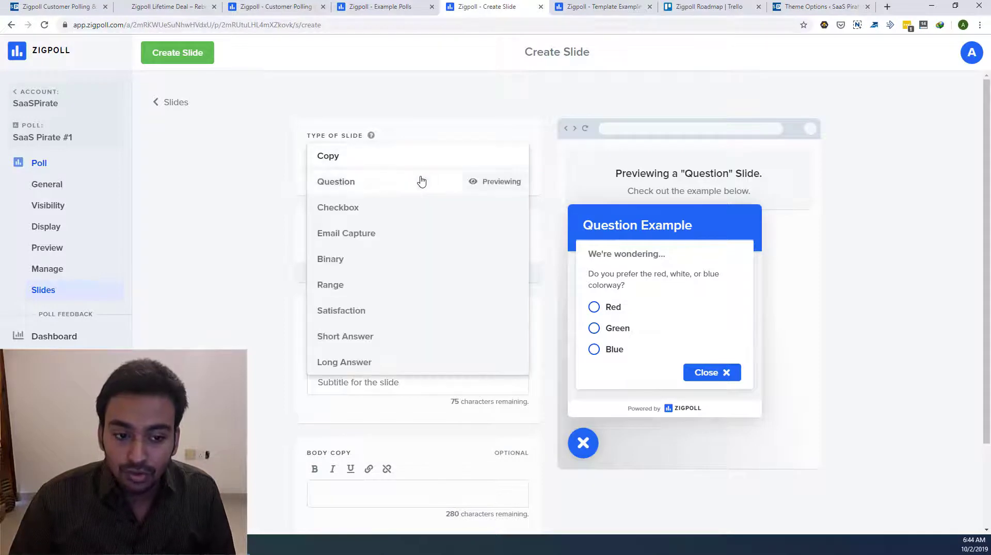
{"action": "left_click", "coordinate": [499, 237]}
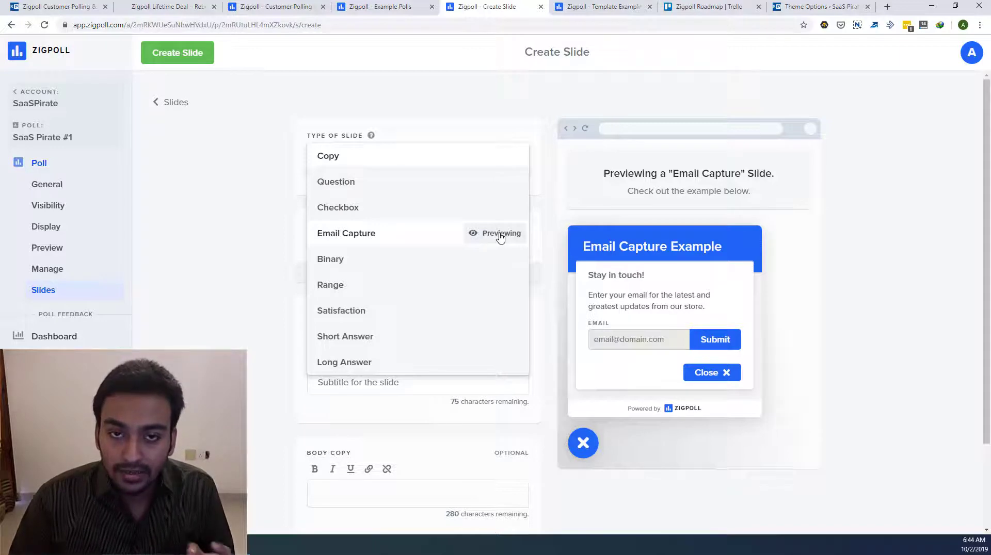
- Preview the Binary, Range, Satisfaction, Short Answer and Long Answer slide examples
{"action": "left_click", "coordinate": [496, 259]}
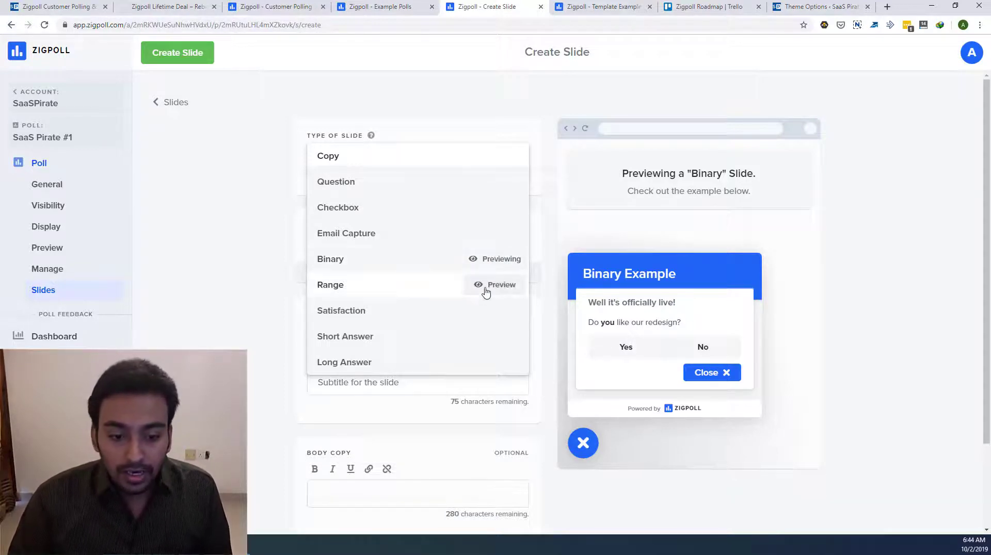
{"action": "left_click", "coordinate": [486, 288]}
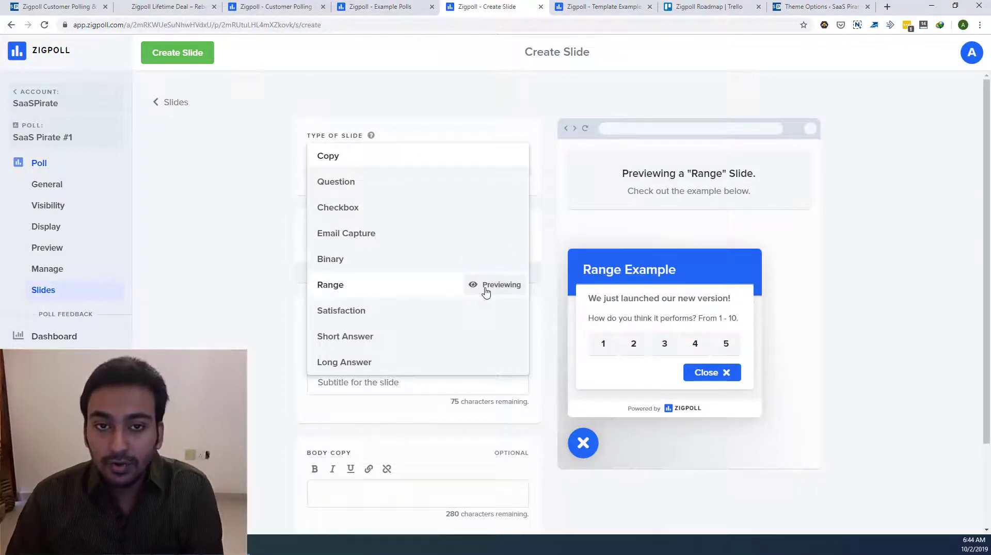
{"action": "left_click", "coordinate": [488, 311]}
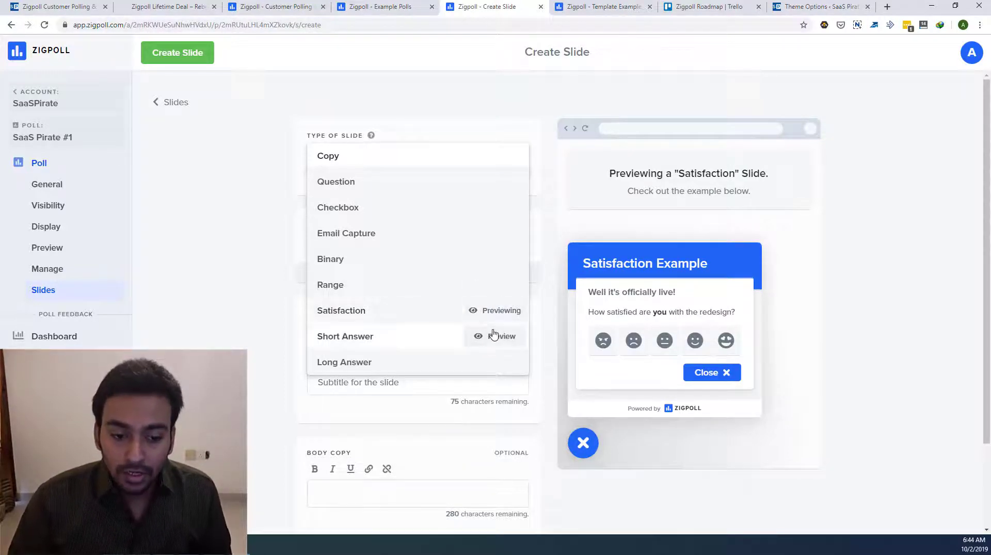
{"action": "left_click", "coordinate": [495, 335]}
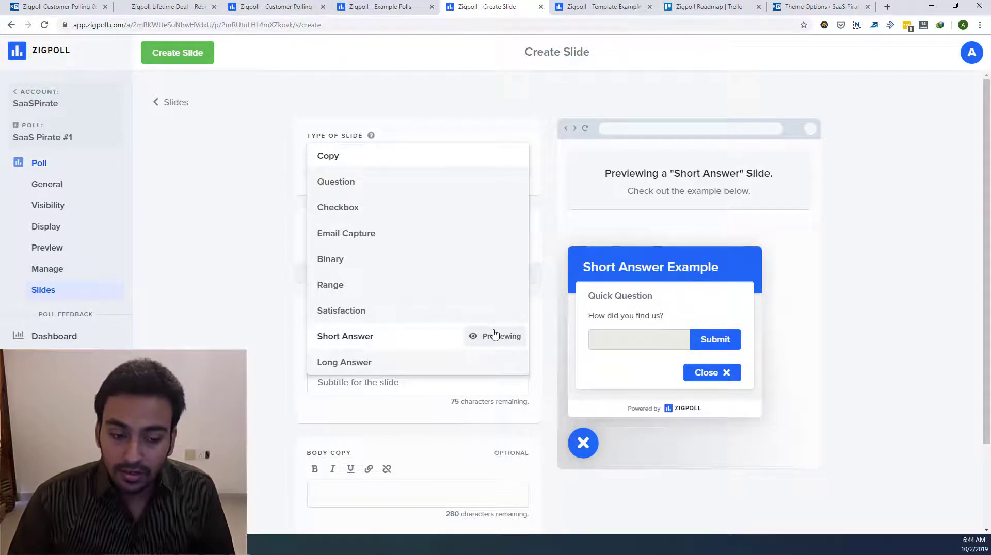
{"action": "left_click", "coordinate": [500, 366]}
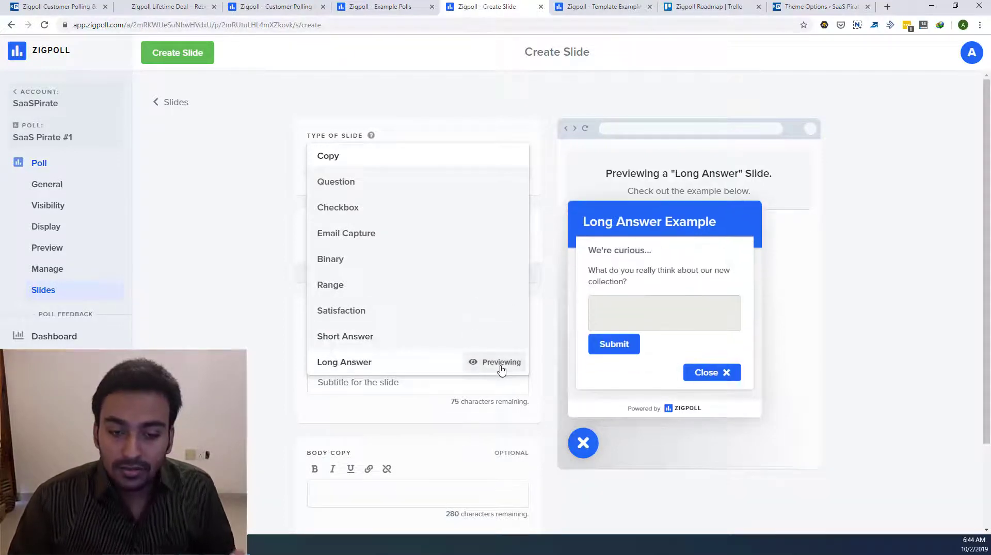
{"action": "left_click", "coordinate": [350, 157]}
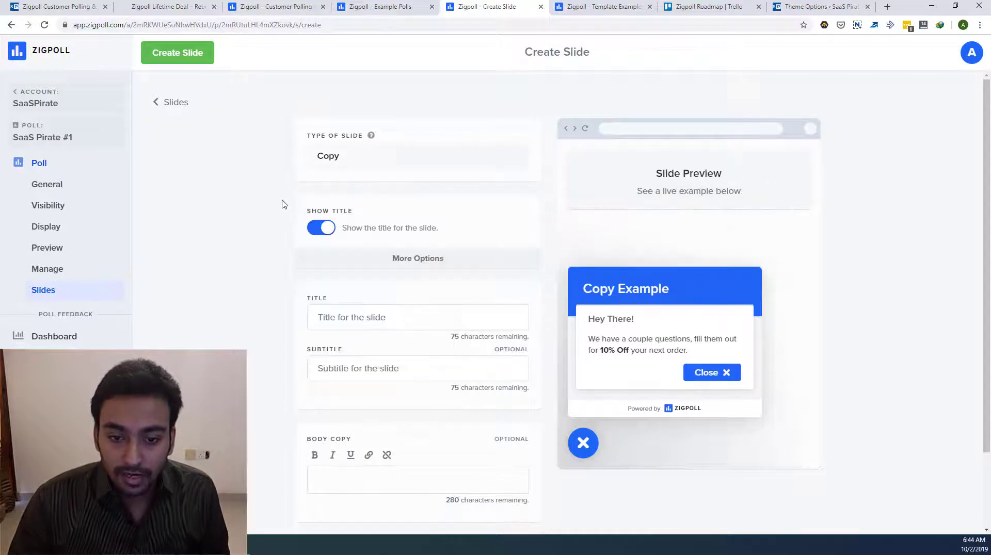
{"action": "left_click", "coordinate": [352, 318]}
{"action": "left_click", "coordinate": [369, 310]}
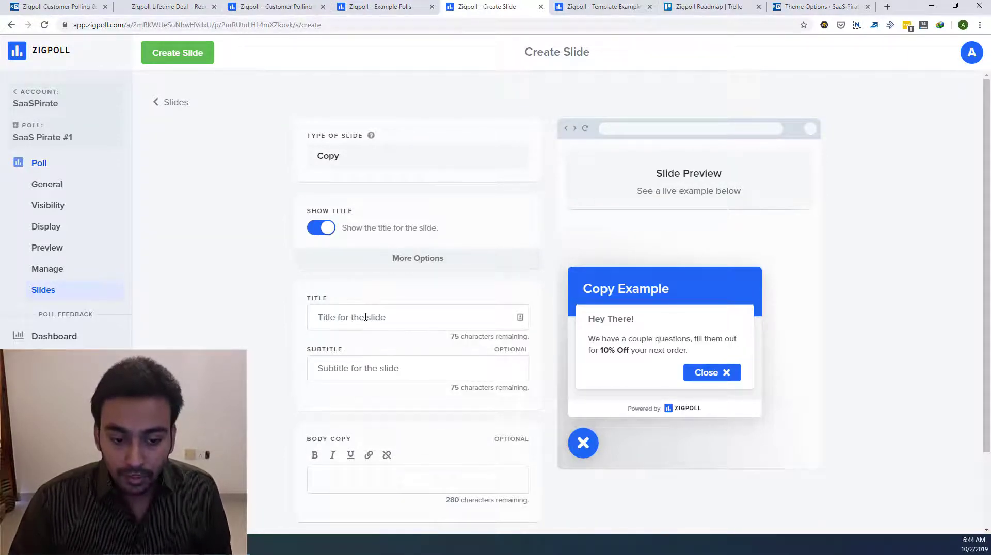
{"action": "left_click", "coordinate": [365, 317]}
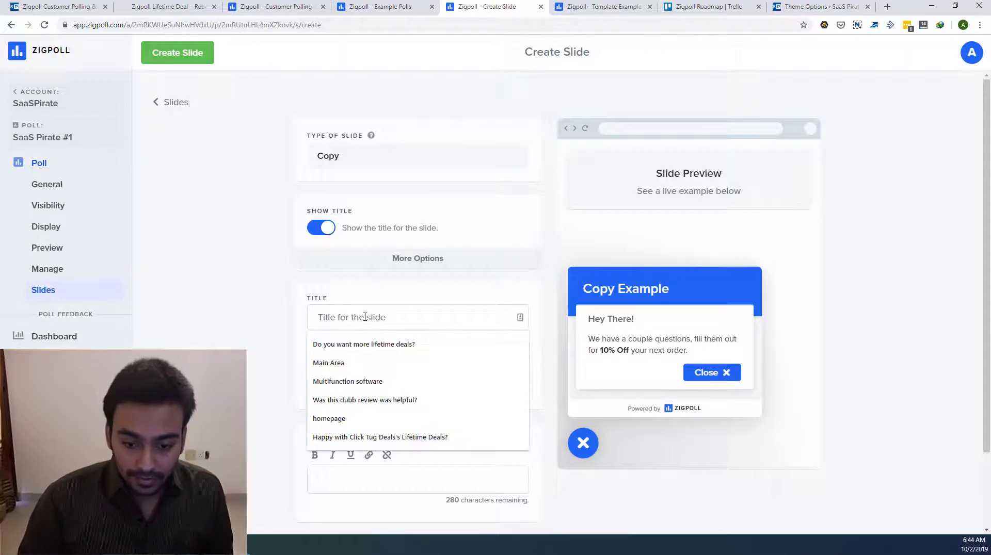
{"action": "type", "text": "Do y"}
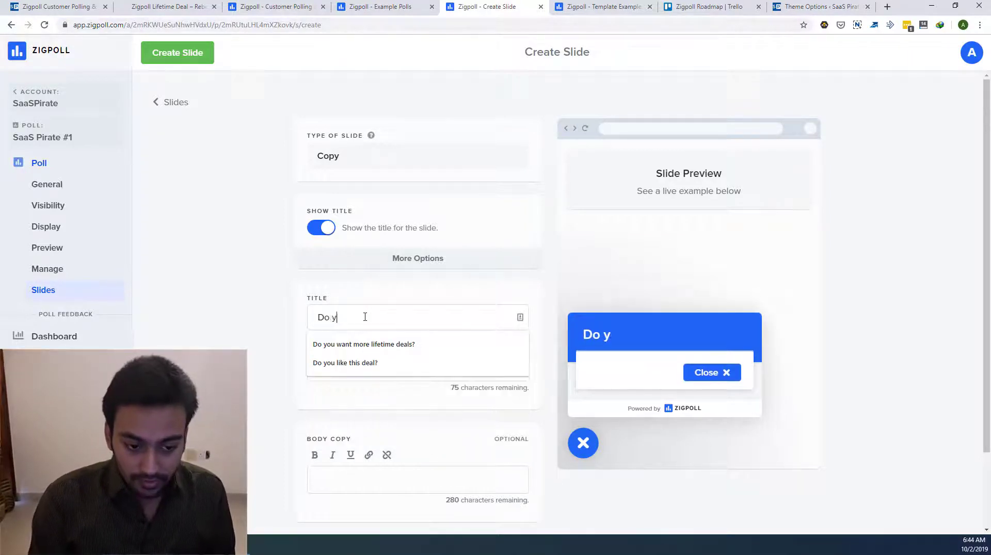
{"action": "type", "text": "ou want mo"}
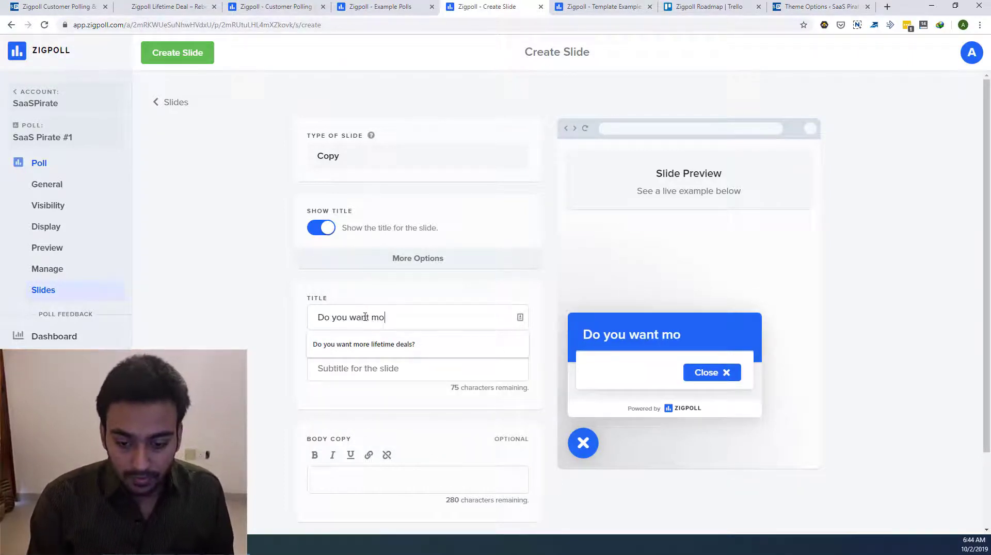
{"action": "type", "text": "re deal?"}
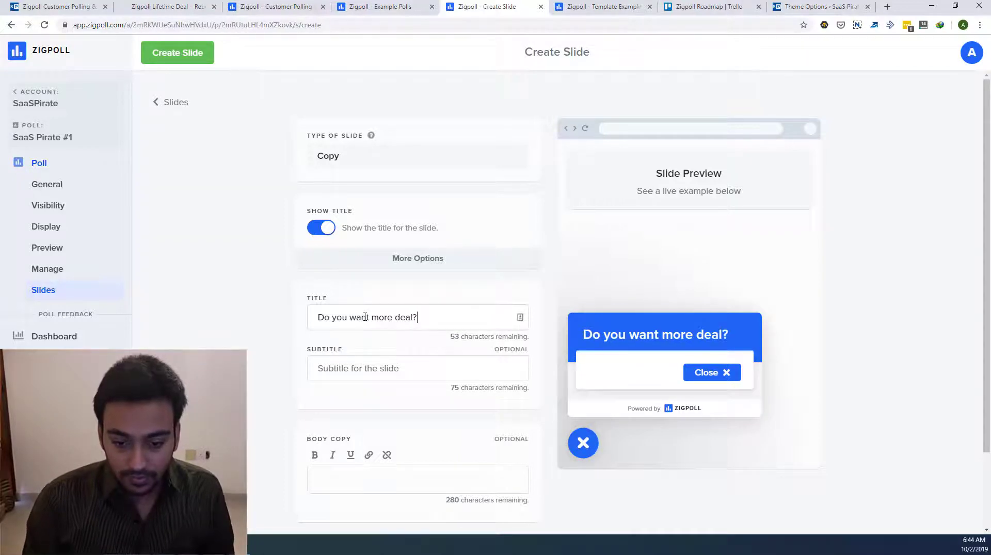
{"action": "key", "text": "ctrl+a"}
{"action": "type", "text": "W"}
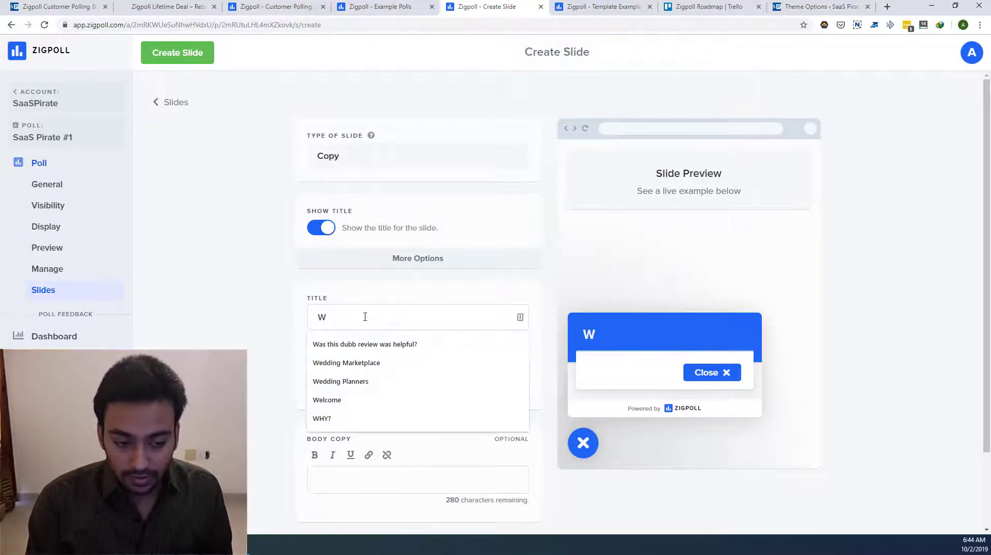
{"action": "key", "text": "BackSpace"}
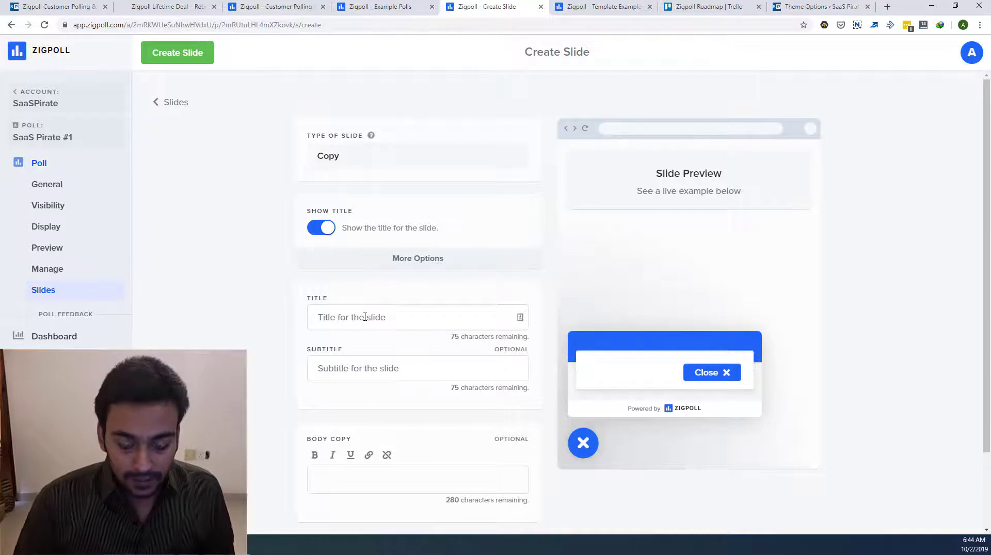
- Set the slide type to Question and title the slide "What deals you want?"
{"action": "left_click", "coordinate": [355, 155]}
{"action": "left_click", "coordinate": [356, 182]}
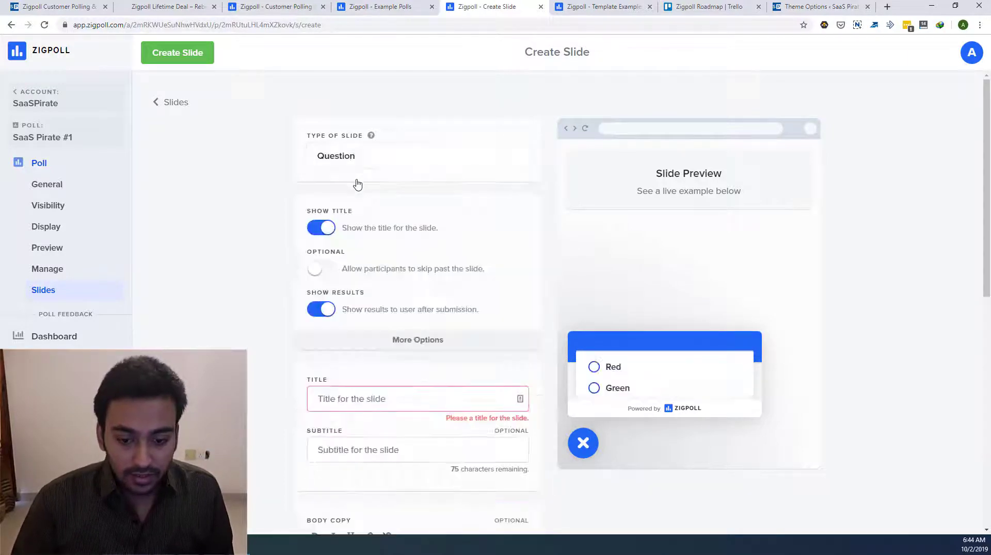
{"action": "left_click", "coordinate": [344, 397]}
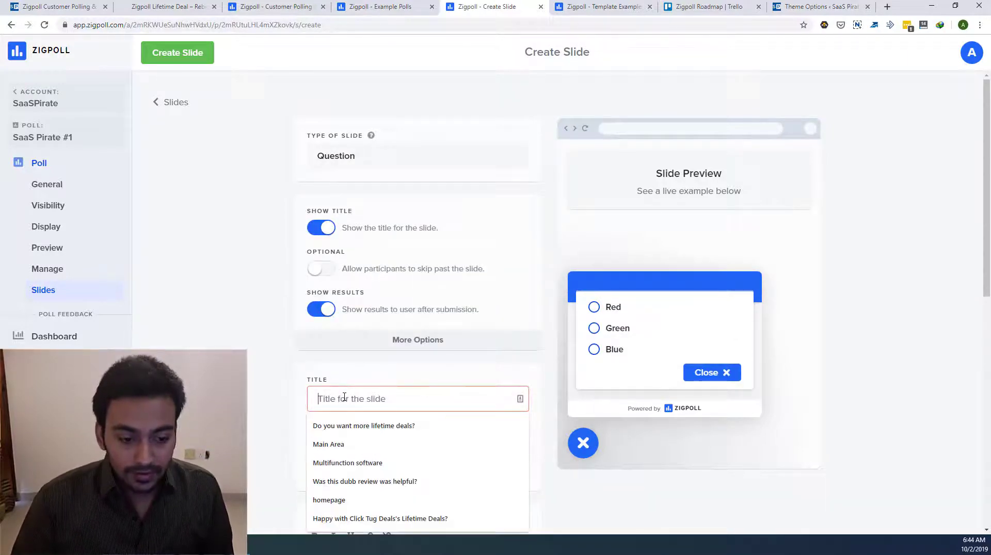
{"action": "type", "text": "Wha"}
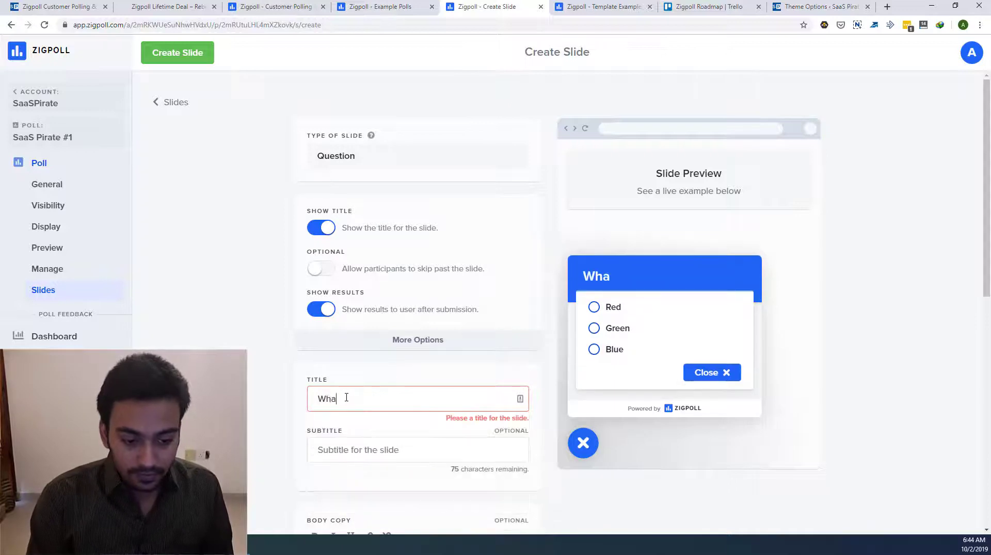
{"action": "type", "text": "t deals"}
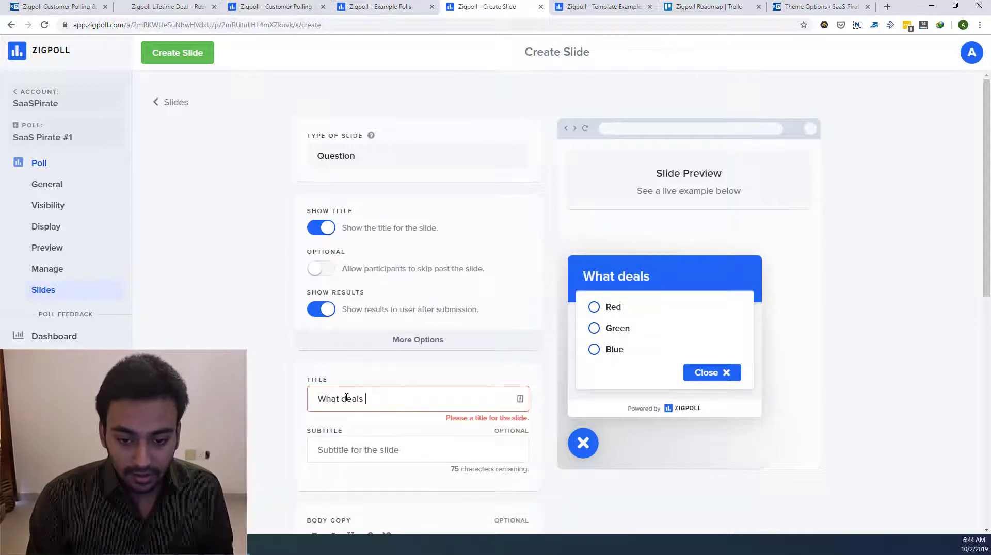
{"action": "type", "text": " you"}
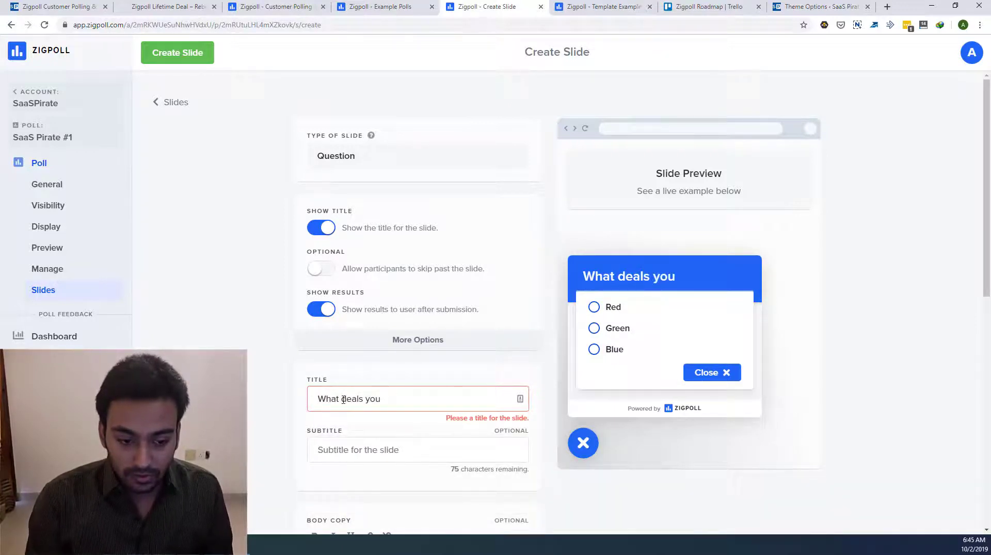
{"action": "type", "text": " want"}
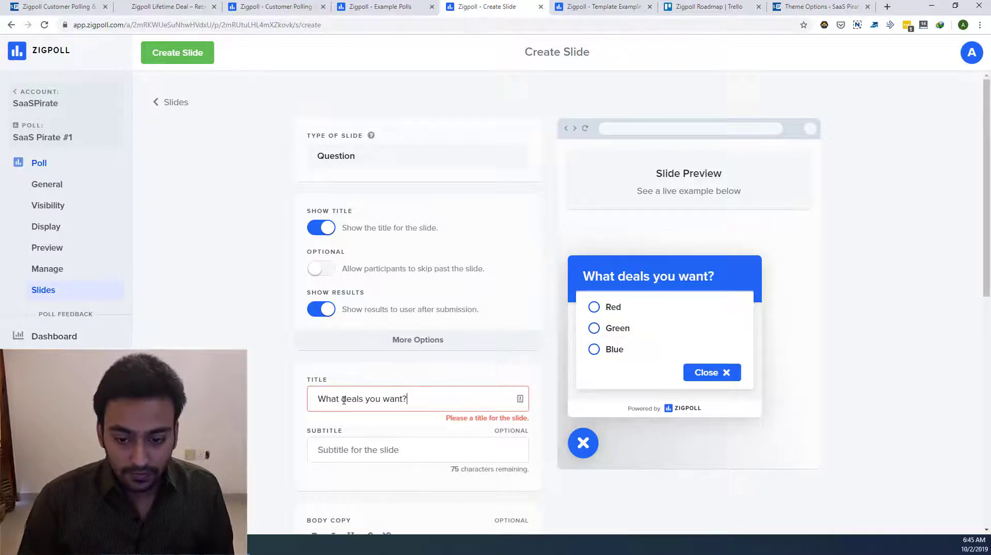
{"action": "type", "text": "?"}
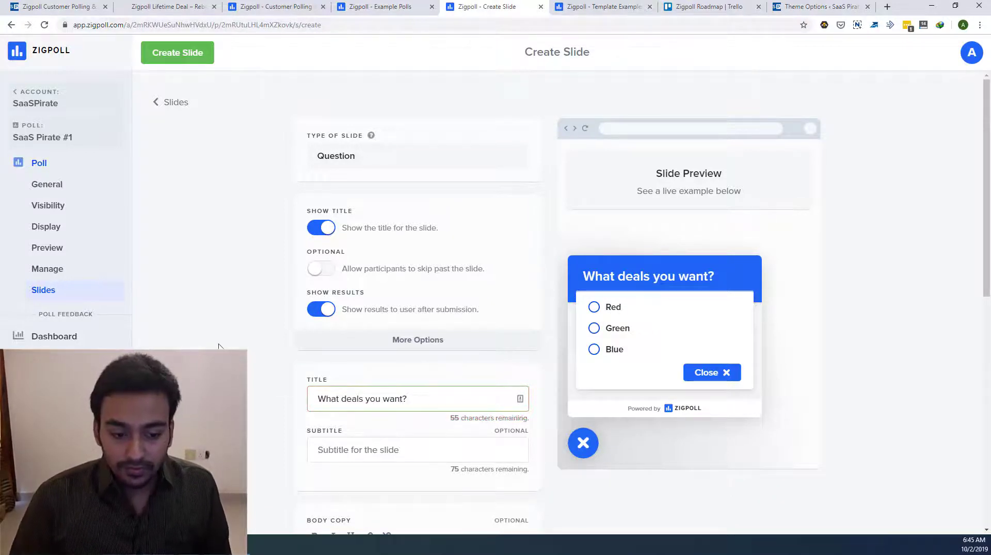
- Set the slide's subtitle to "Let us know the software deals and discounts you want and we will bring it."
{"action": "scroll", "coordinate": [305, 372], "scroll_direction": "down", "scroll_amount": 2}
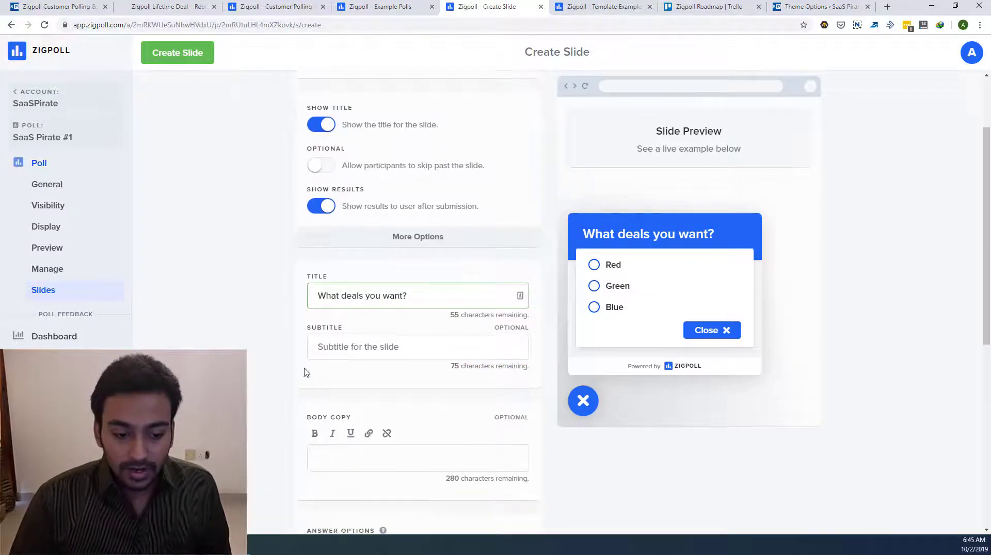
{"action": "left_click", "coordinate": [341, 348]}
{"action": "type", "text": "Le"}
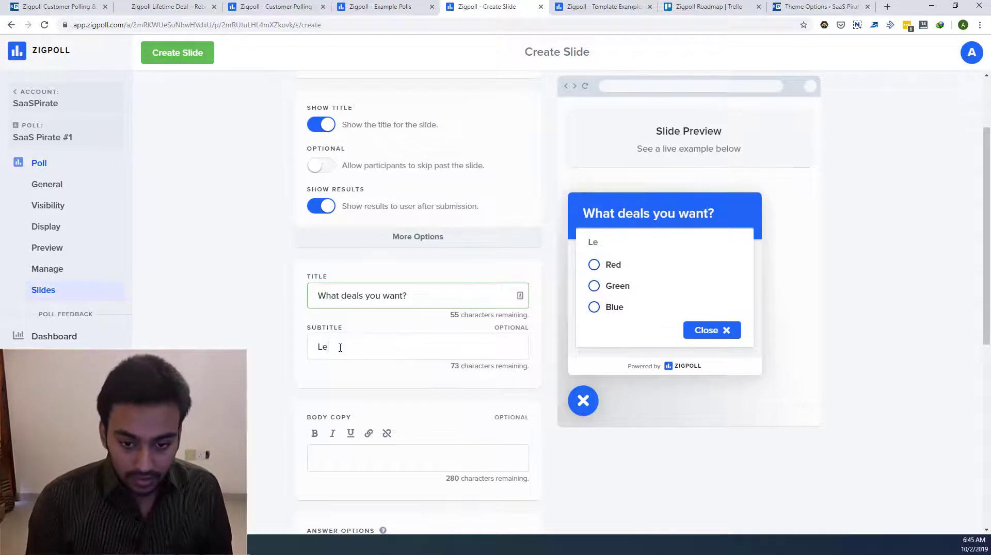
{"action": "type", "text": "t us know t"}
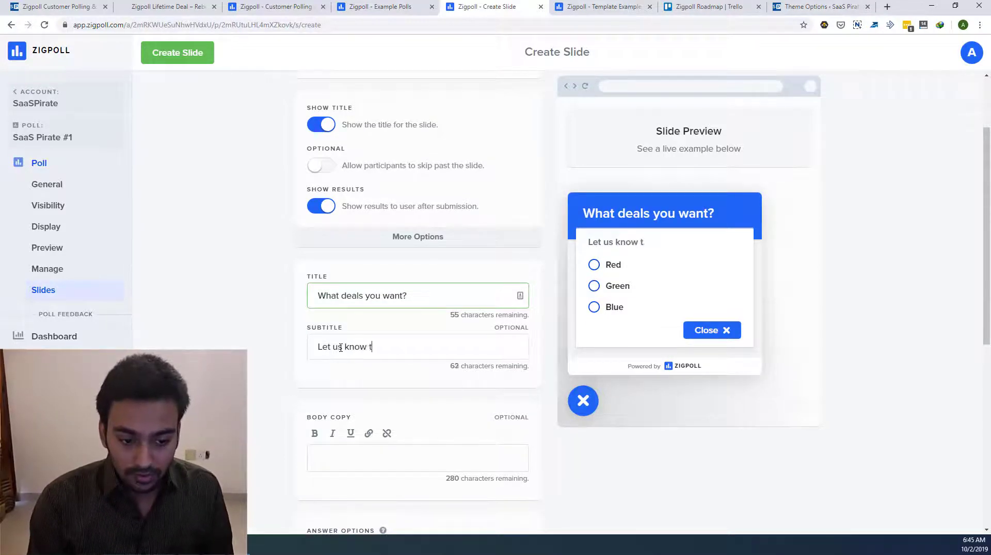
{"action": "type", "text": "he sof"}
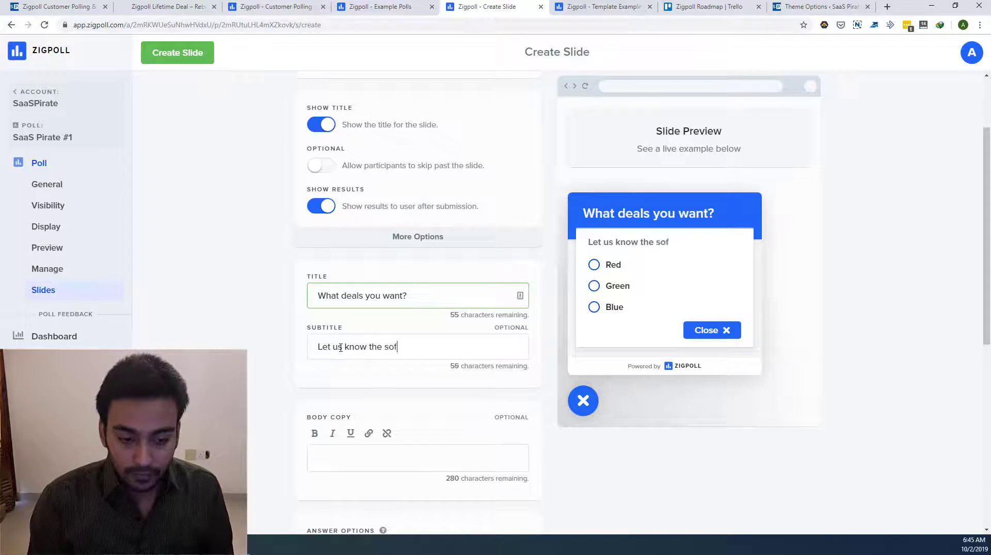
{"action": "type", "text": "tware deals"}
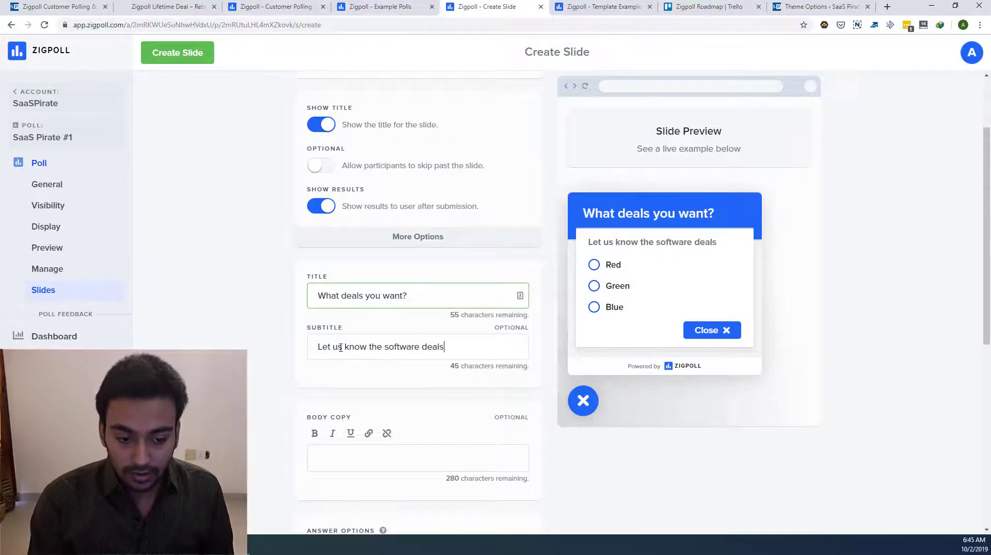
{"action": "type", "text": " and s"}
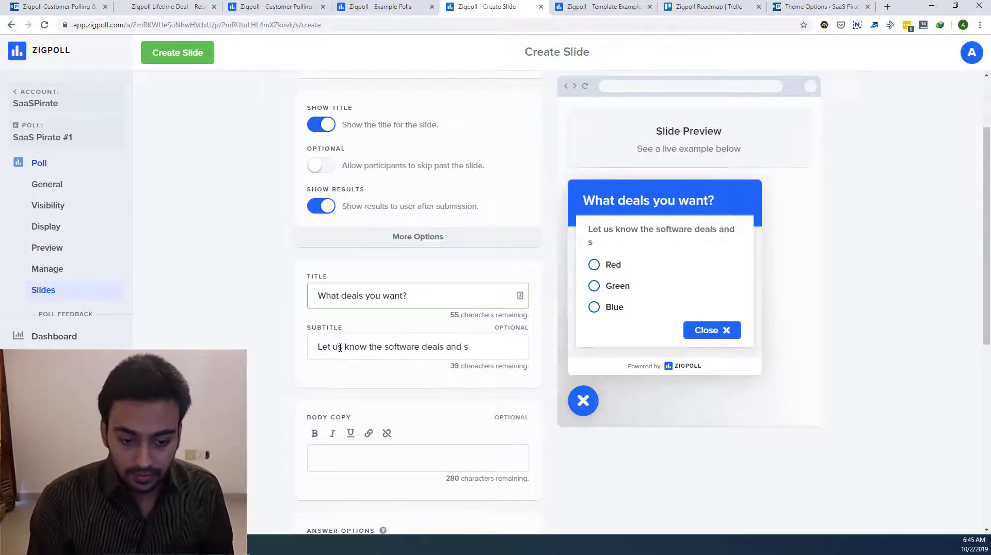
{"action": "key", "text": "BackSpace"}
{"action": "type", "text": "di"}
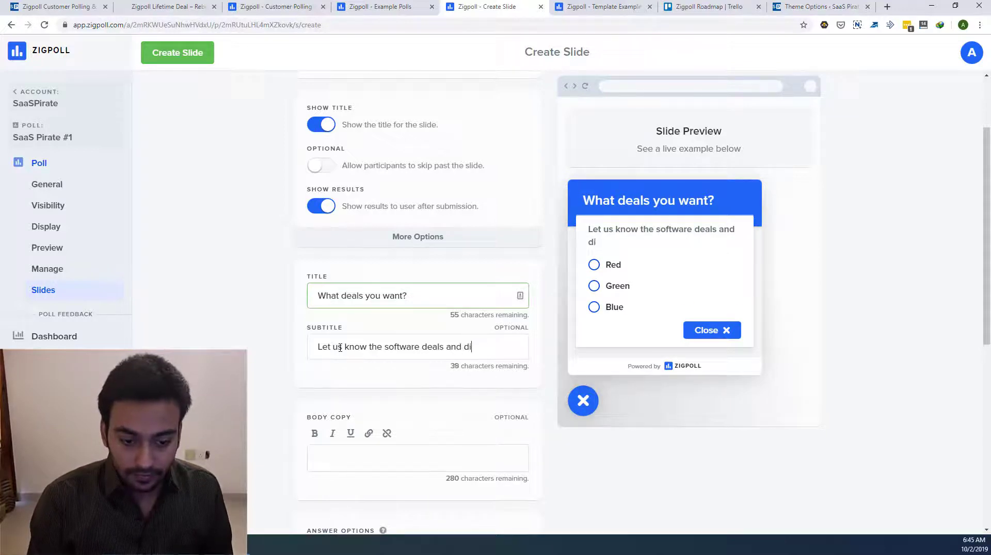
{"action": "type", "text": "scounts you "}
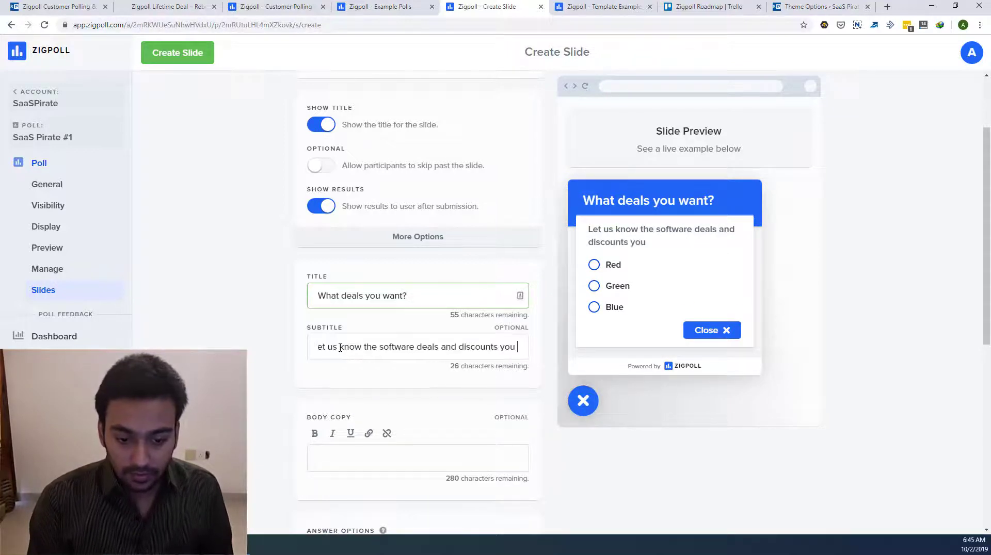
{"action": "type", "text": "want and "}
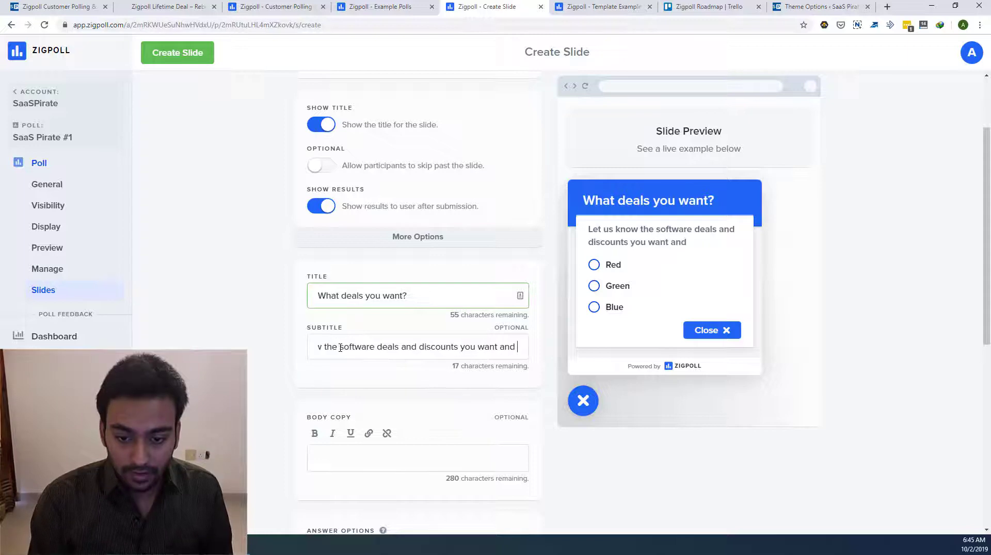
{"action": "type", "text": "we will"}
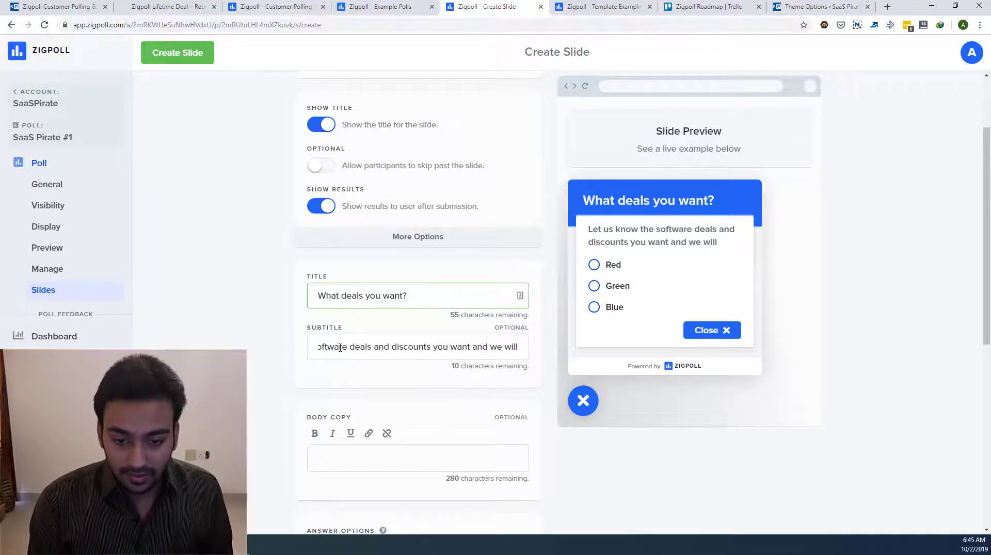
{"action": "type", "text": " bring"}
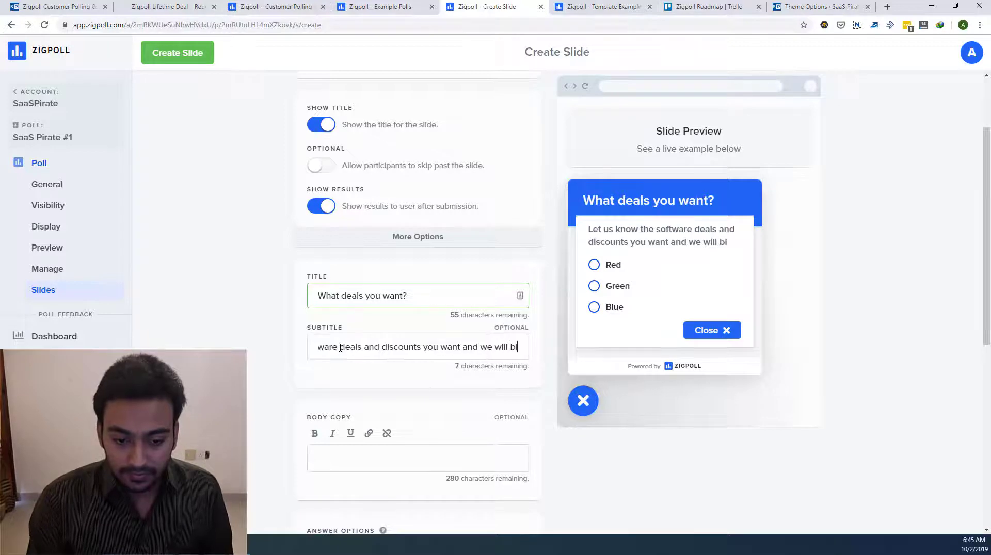
{"action": "type", "text": " it."}
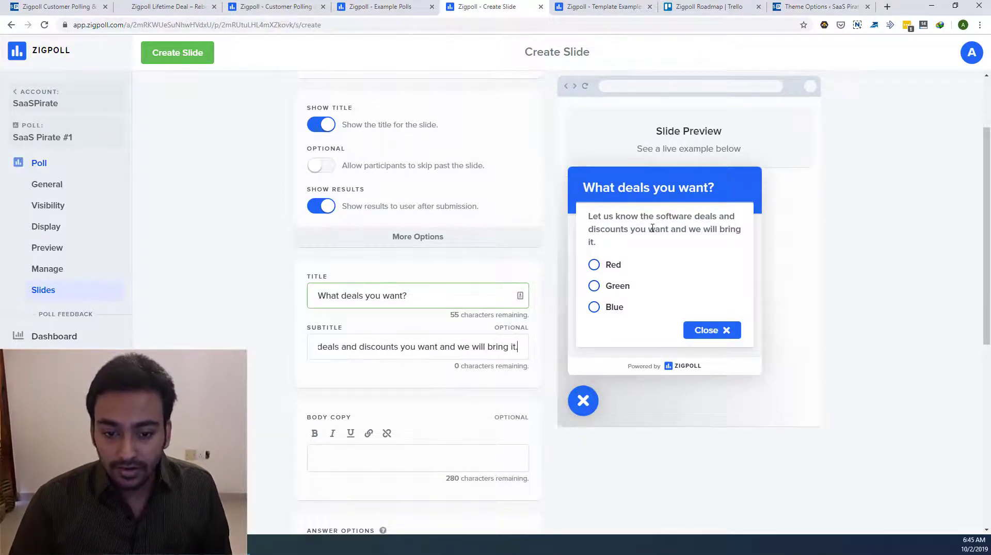
{"action": "scroll", "coordinate": [340, 273], "scroll_direction": "down", "scroll_amount": 3}
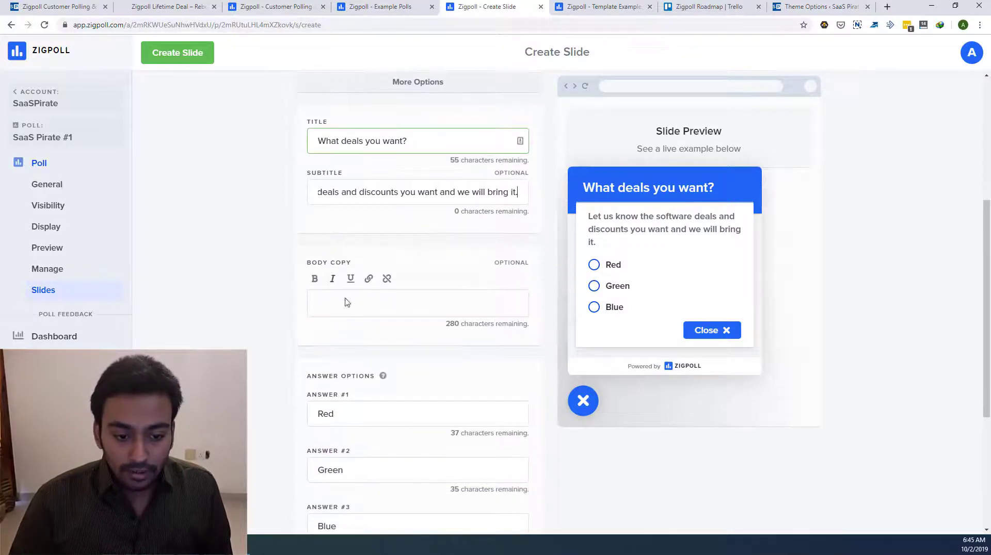
{"action": "left_click", "coordinate": [349, 304]}
{"action": "type", "text": "sfg"}
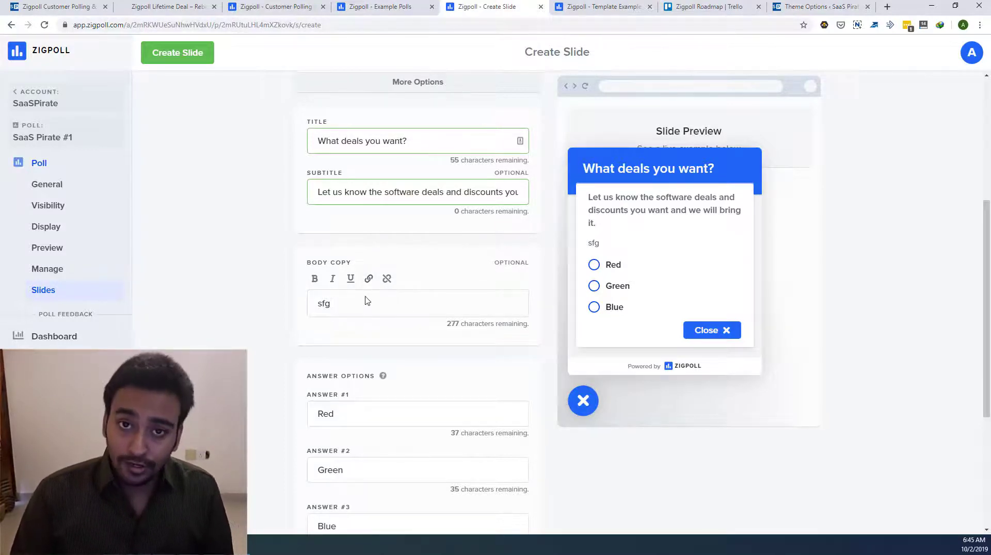
{"action": "key", "text": "ctrl+a"}
{"action": "key", "text": "BackSpace"}
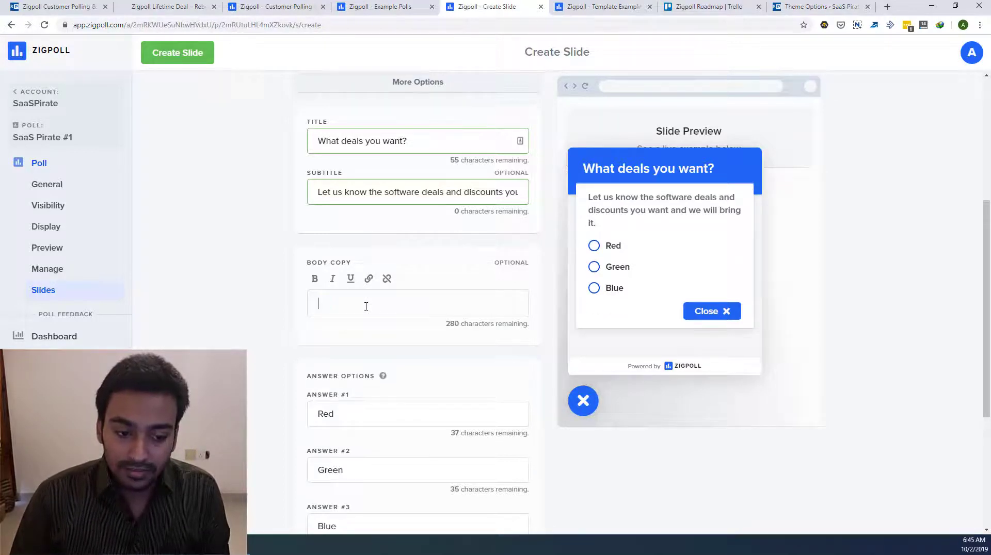
- Set the slide's first answer option to "SEO" and the second to "Management", correcting the spelling
{"action": "scroll", "coordinate": [366, 306], "scroll_direction": "down", "scroll_amount": 3}
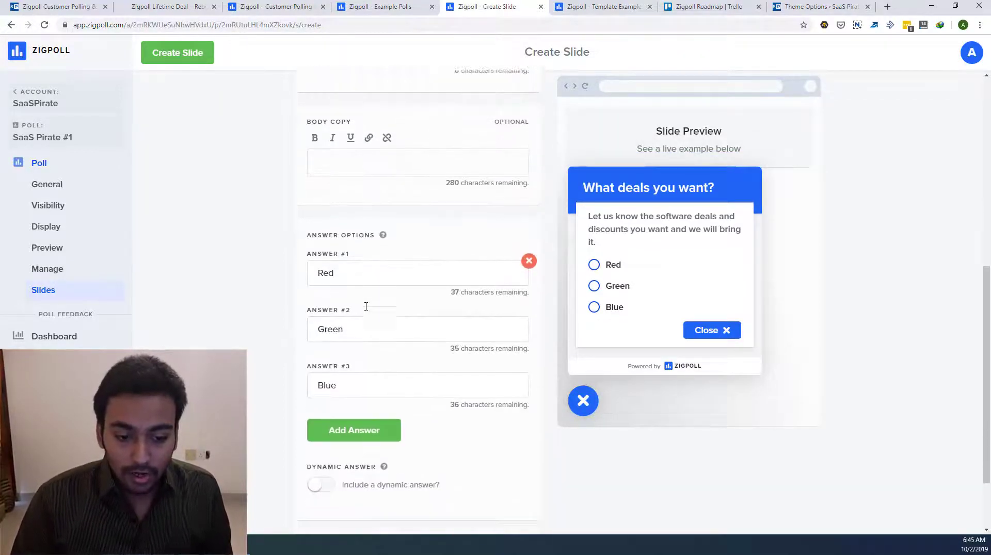
{"action": "double_click", "coordinate": [377, 261]}
{"action": "type", "text": "SEO"}
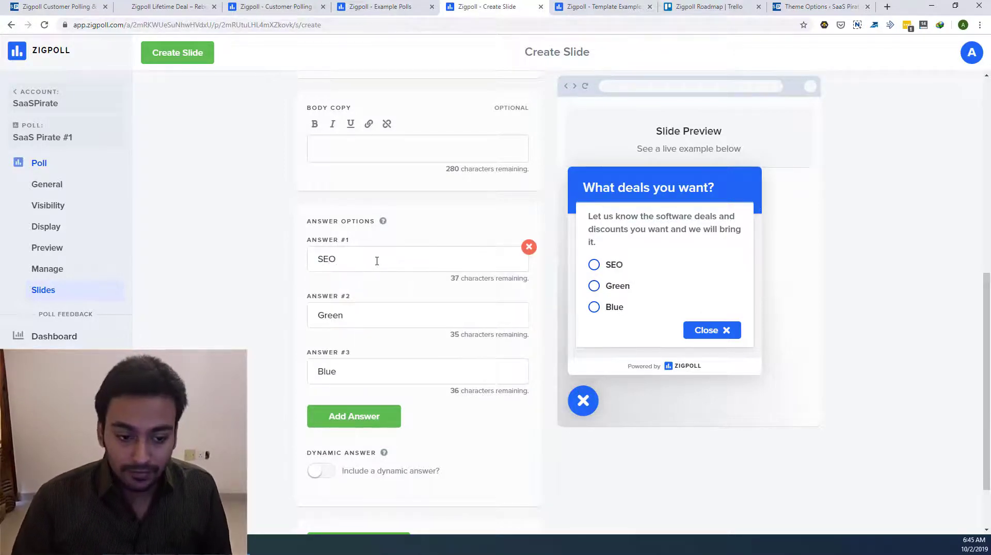
{"action": "double_click", "coordinate": [350, 310]}
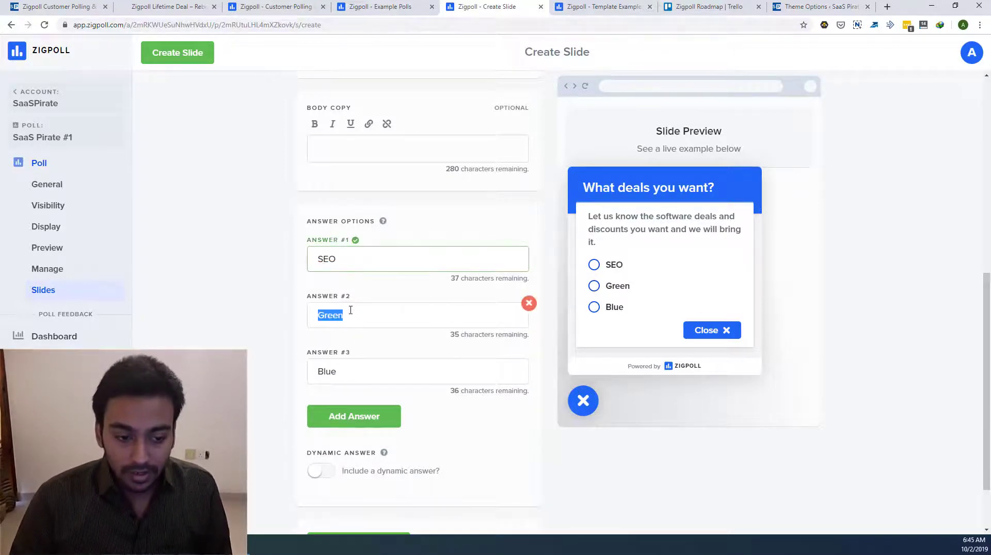
{"action": "type", "text": "Mange"}
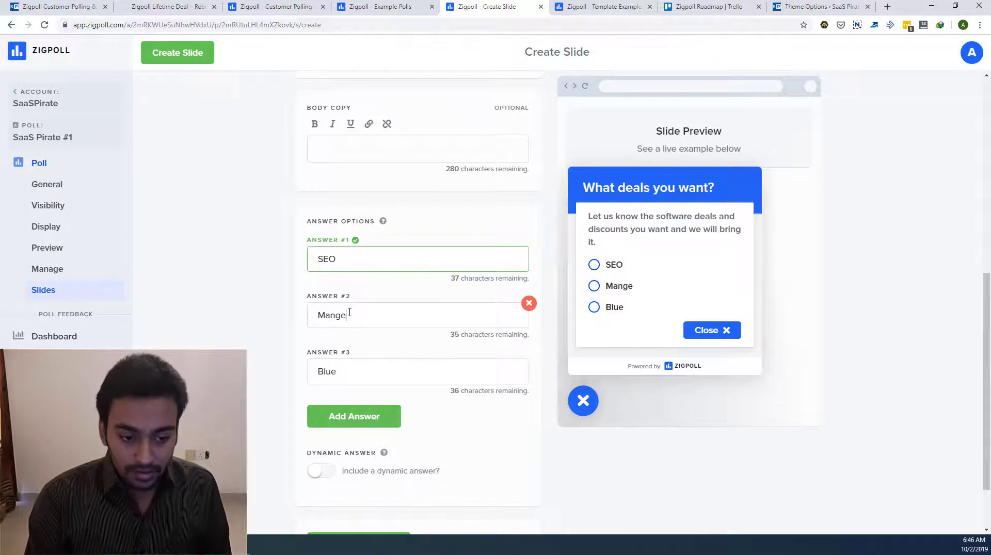
{"action": "type", "text": "e"}
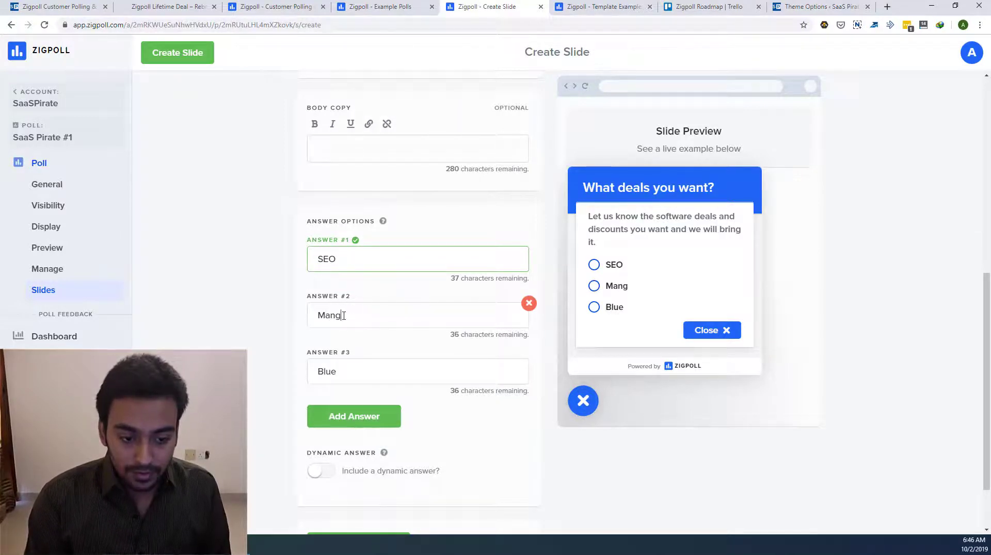
{"action": "type", "text": "a"}
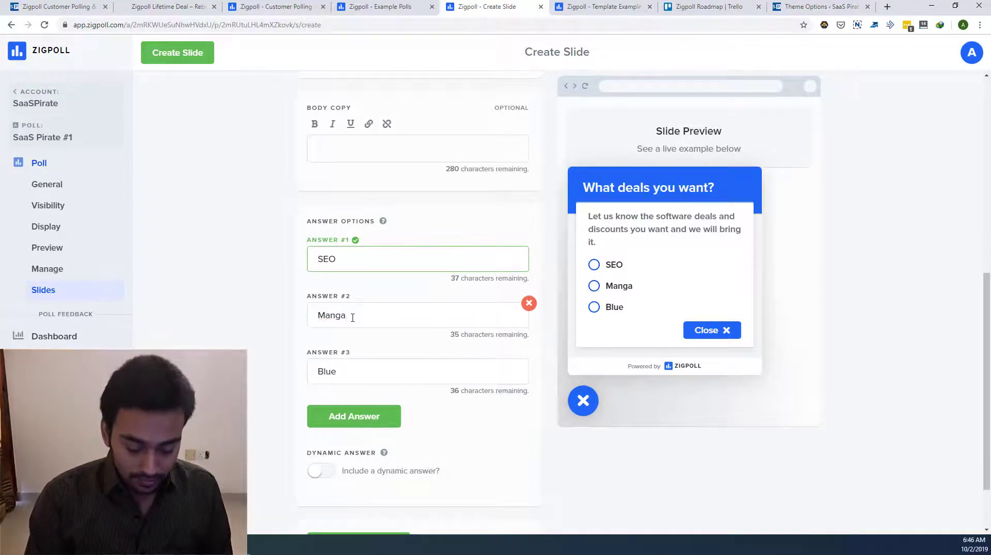
{"action": "type", "text": "ment"}
{"action": "right_click", "coordinate": [353, 318]}
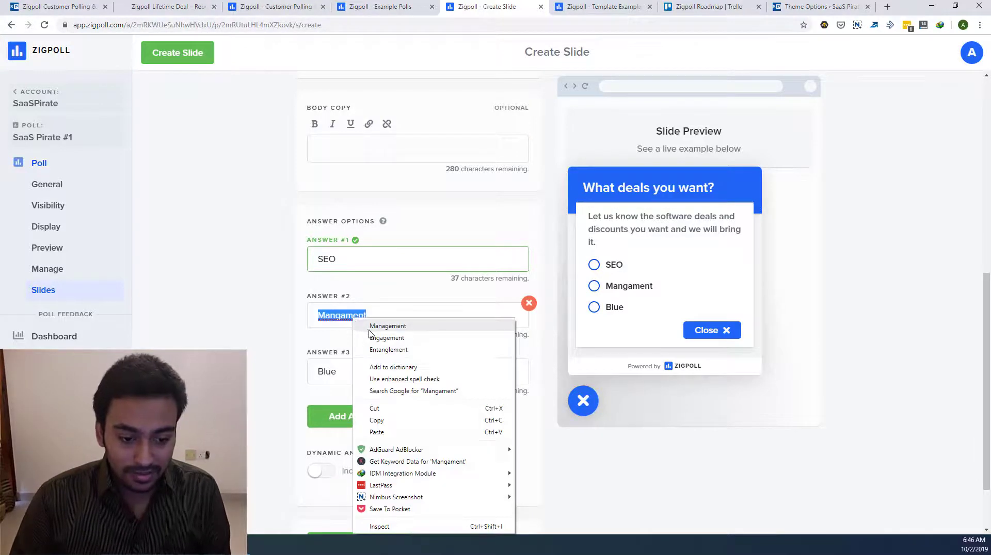
{"action": "left_click", "coordinate": [381, 326]}
- Change the third answer option from the placeholder color to "Wordpress"
{"action": "double_click", "coordinate": [377, 367]}
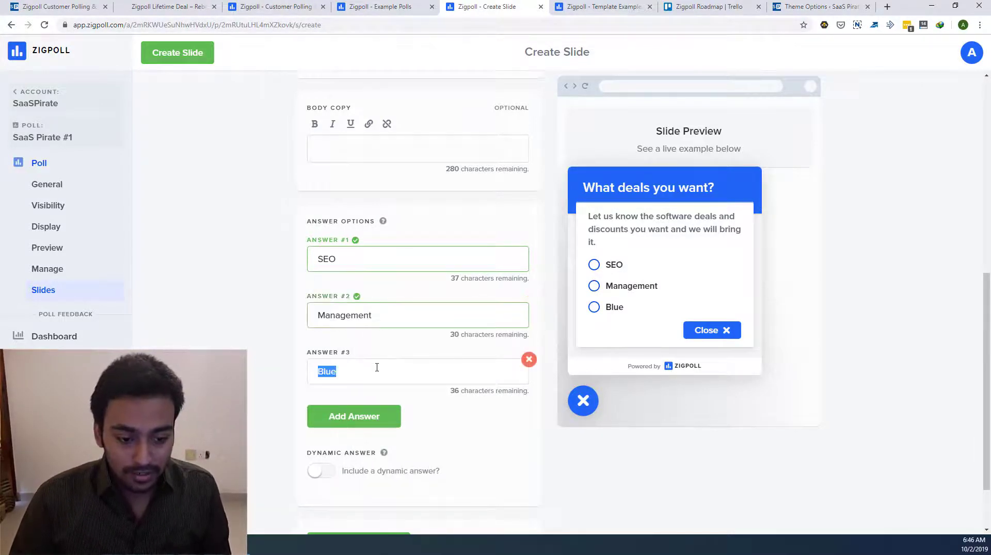
{"action": "type", "text": "Wordpre"}
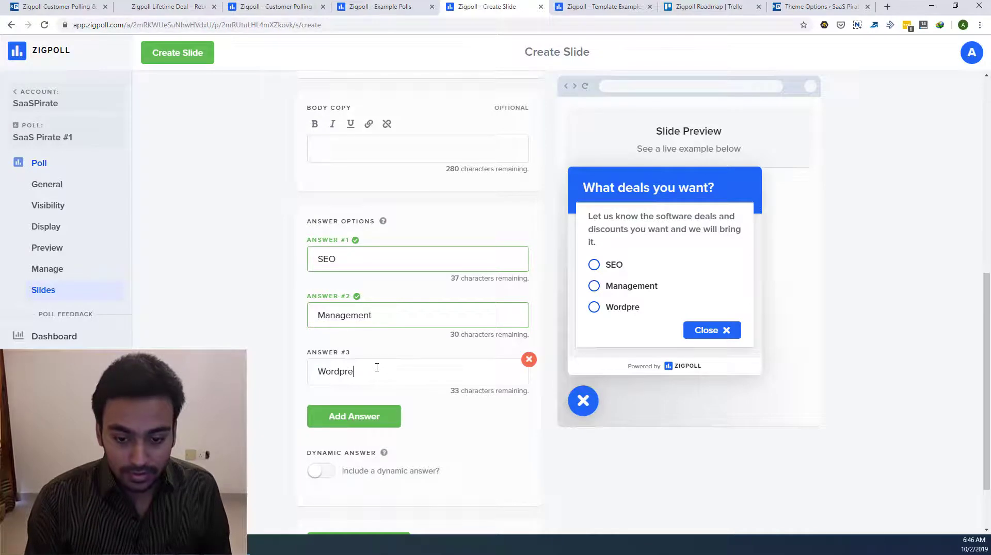
{"action": "type", "text": "ss"}
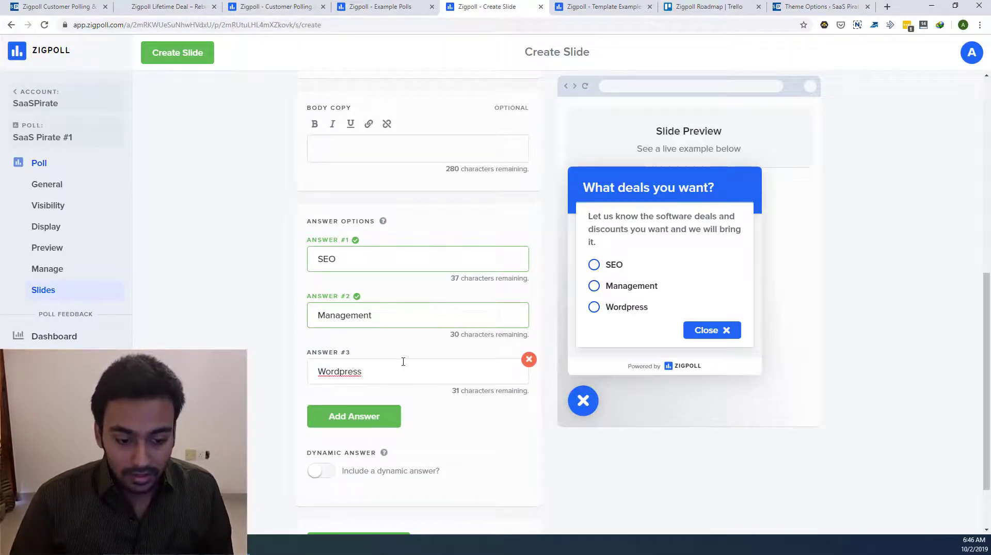
{"action": "scroll", "coordinate": [403, 361], "scroll_direction": "down", "scroll_amount": 2}
{"action": "left_click", "coordinate": [357, 340]}
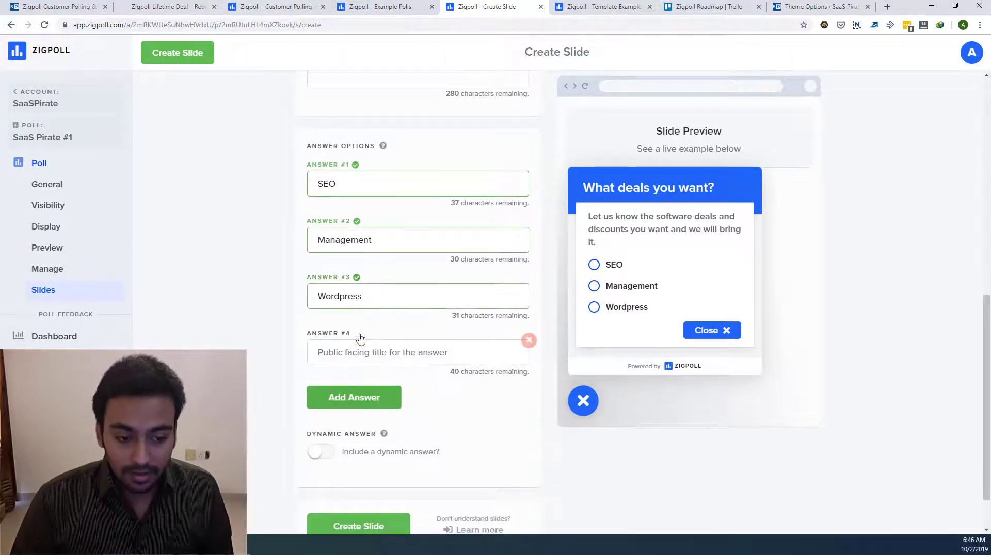
{"action": "left_click", "coordinate": [360, 345]}
{"action": "left_click", "coordinate": [354, 348]}
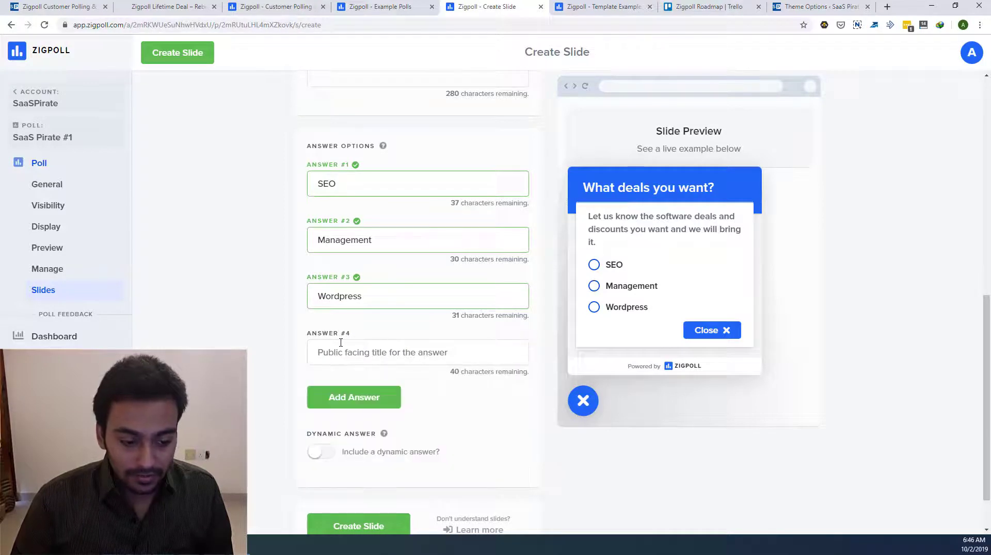
{"action": "left_click", "coordinate": [357, 350]}
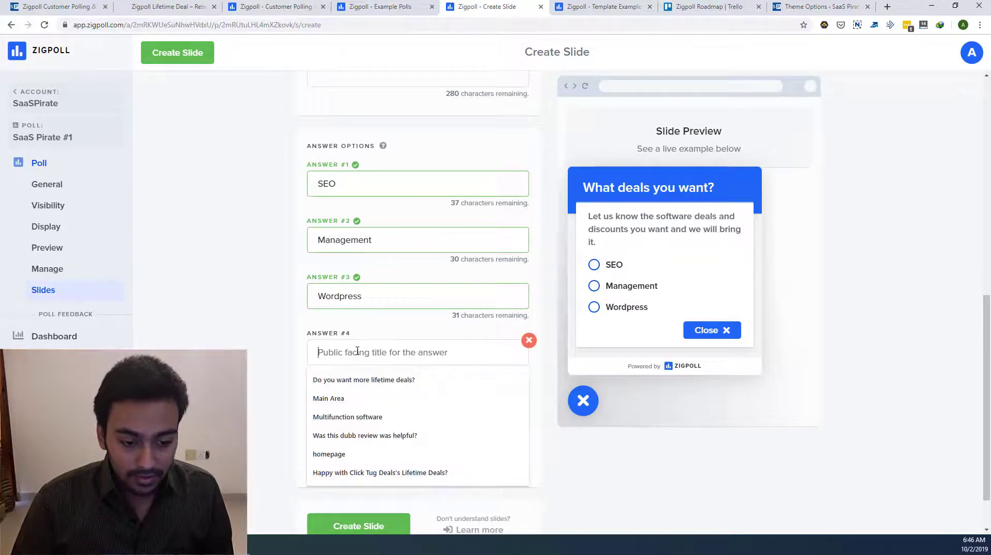
{"action": "left_click", "coordinate": [394, 337]}
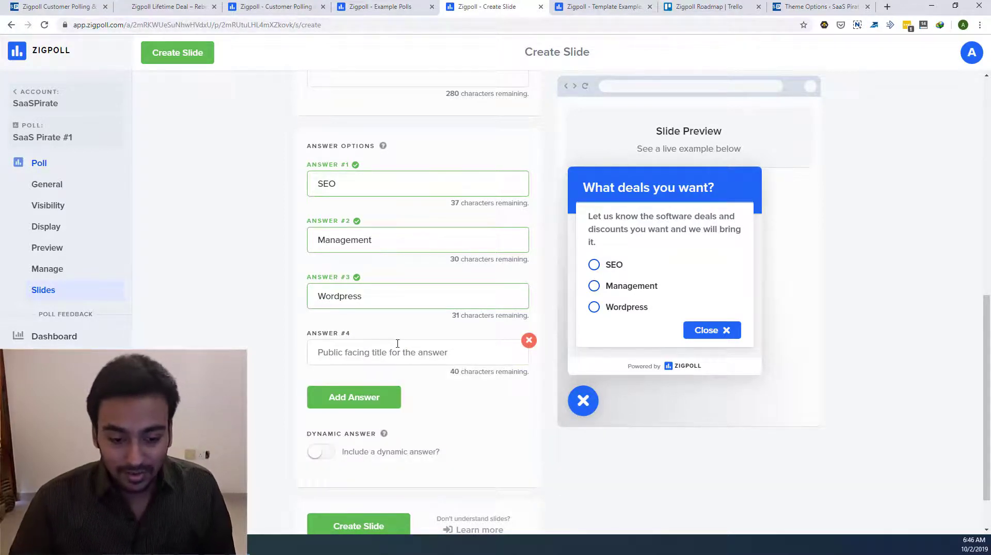
{"action": "left_click", "coordinate": [528, 341]}
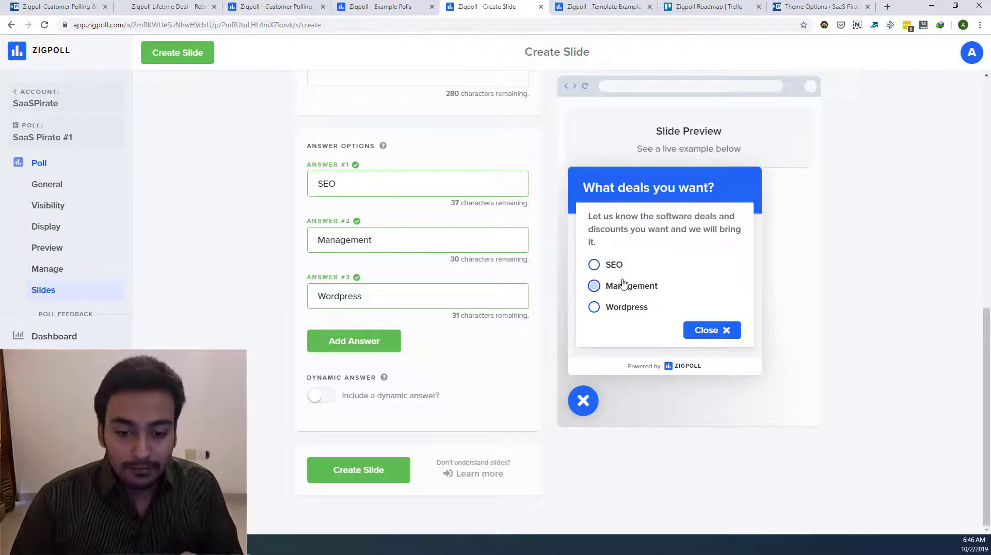
- Include a dynamic answer in the question slide and try to create the slide without an answer label
{"action": "left_click", "coordinate": [330, 401]}
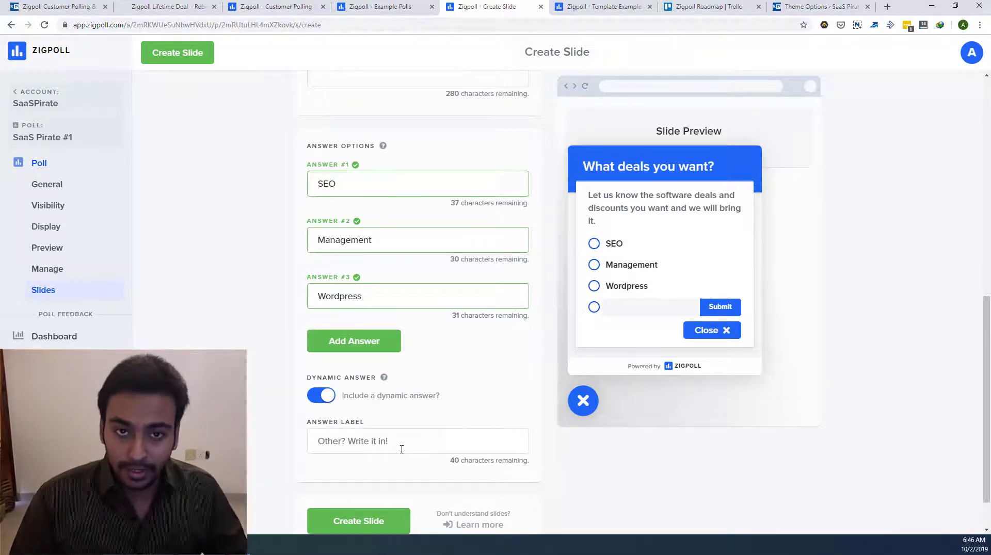
{"action": "scroll", "coordinate": [398, 411], "scroll_direction": "down", "scroll_amount": 1}
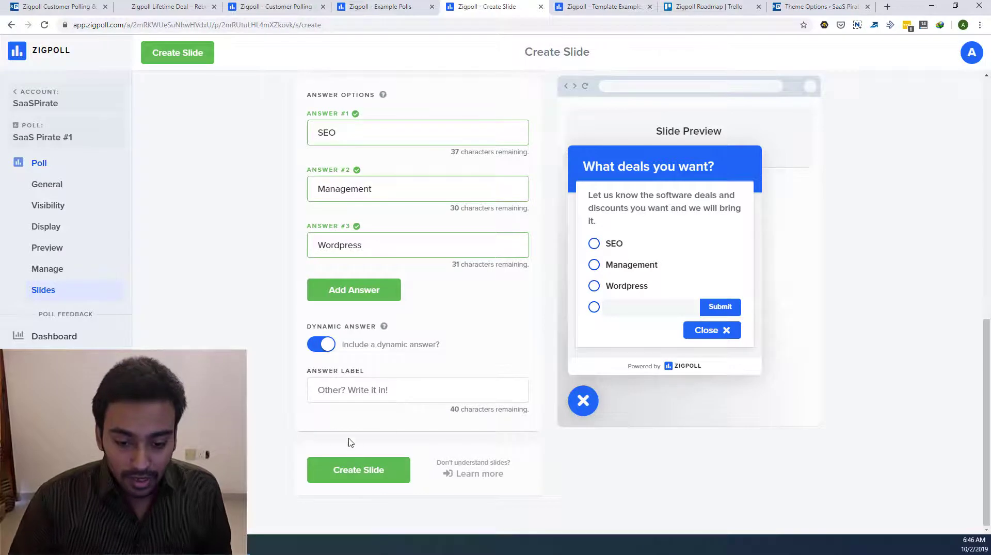
{"action": "left_click", "coordinate": [341, 476]}
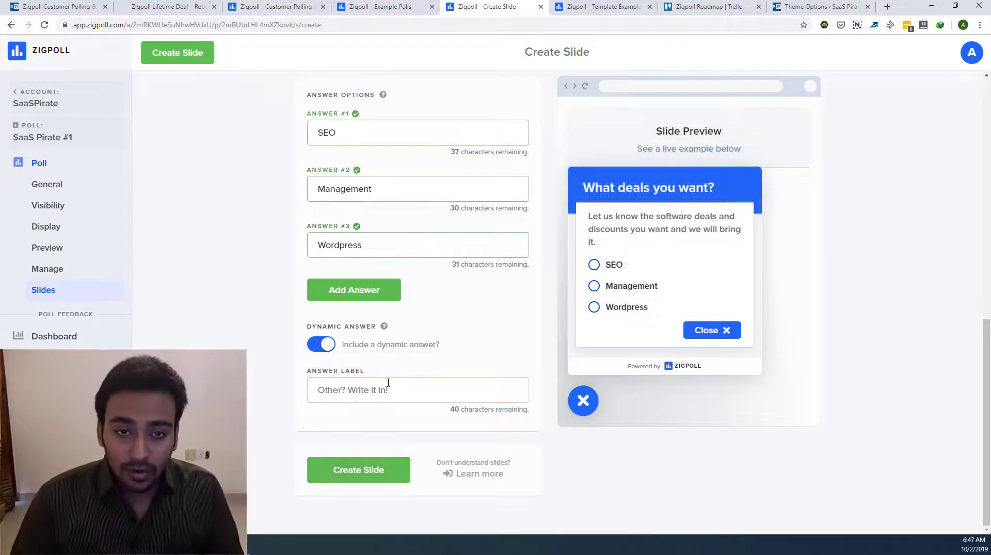
- Label the dynamic answer "Other? Let us Know" and create the question slide
{"action": "left_click", "coordinate": [366, 395]}
{"action": "left_click", "coordinate": [366, 395]}
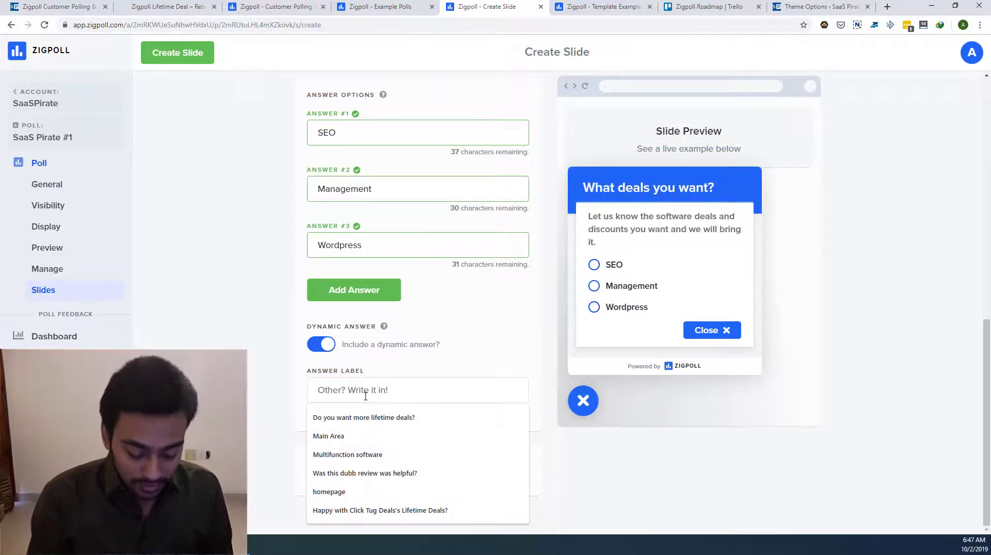
{"action": "type", "text": "Othe"}
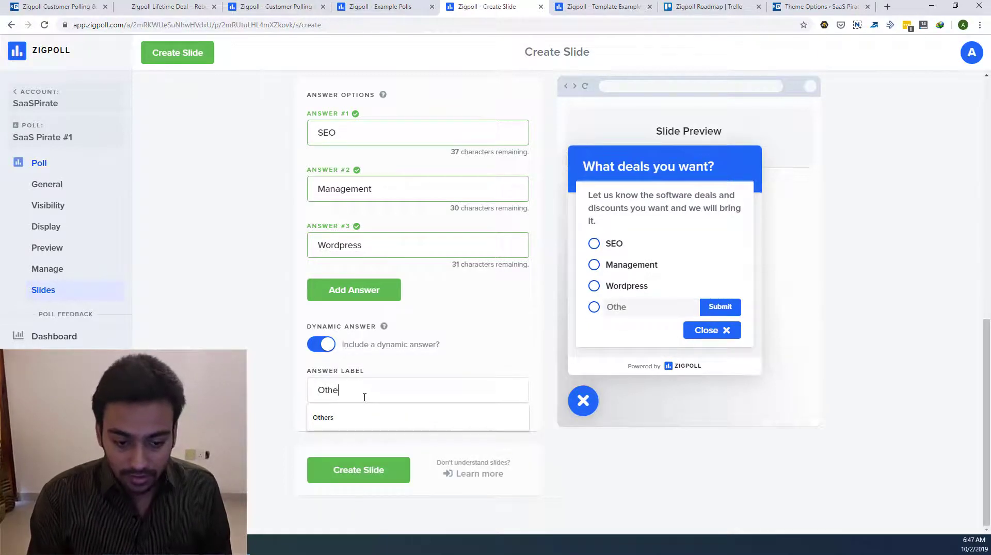
{"action": "type", "text": "r? "}
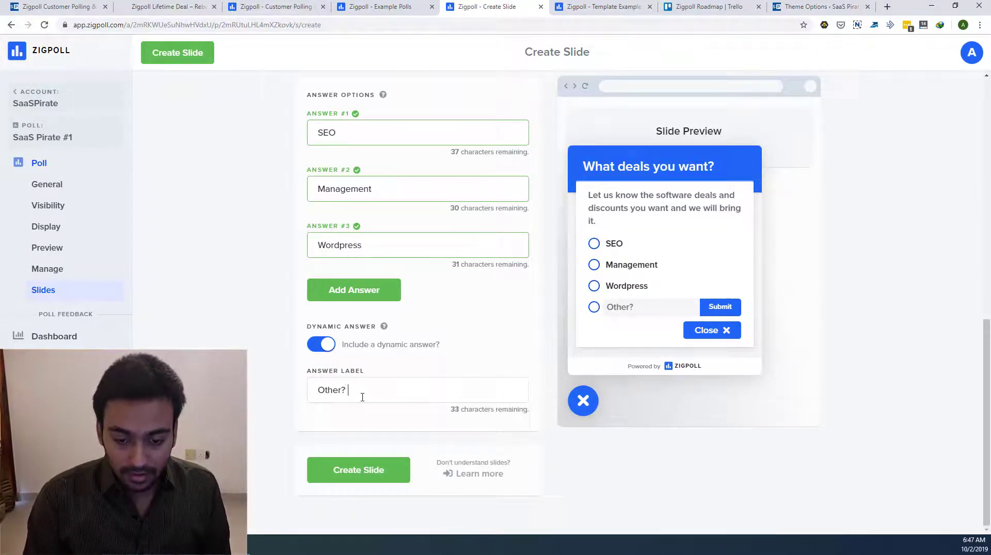
{"action": "type", "text": "Lets"}
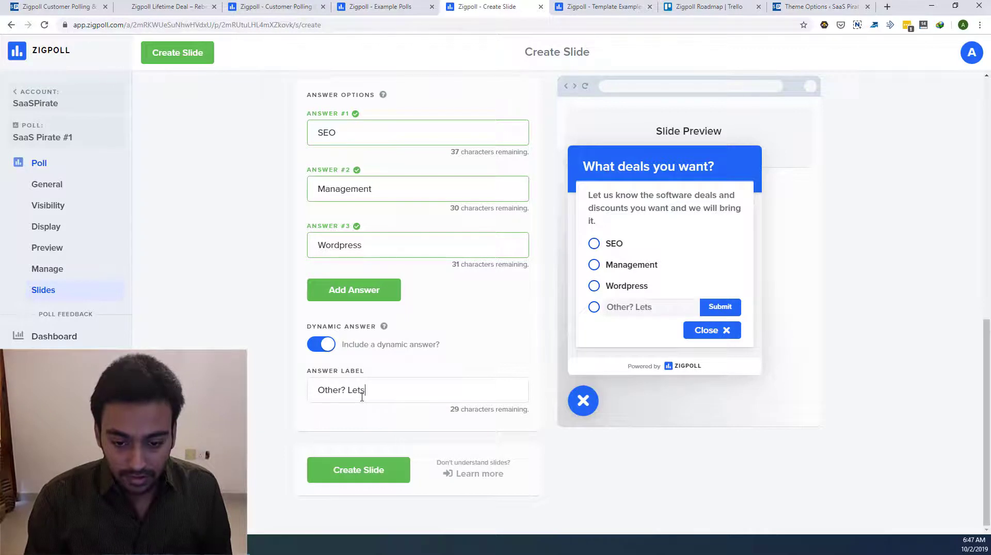
{"action": "key", "text": "BackSpace"}
{"action": "type", "text": " us Know"}
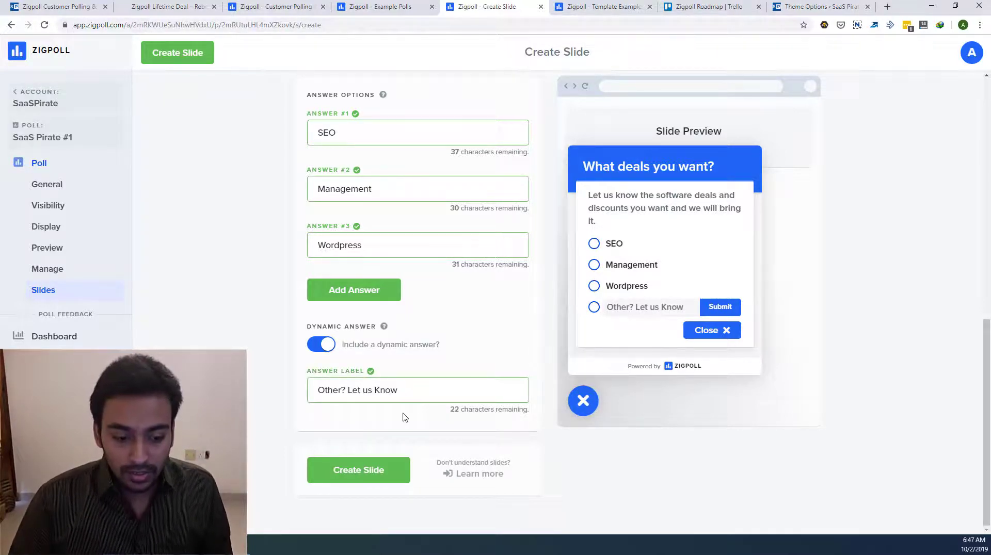
{"action": "left_click", "coordinate": [364, 473]}
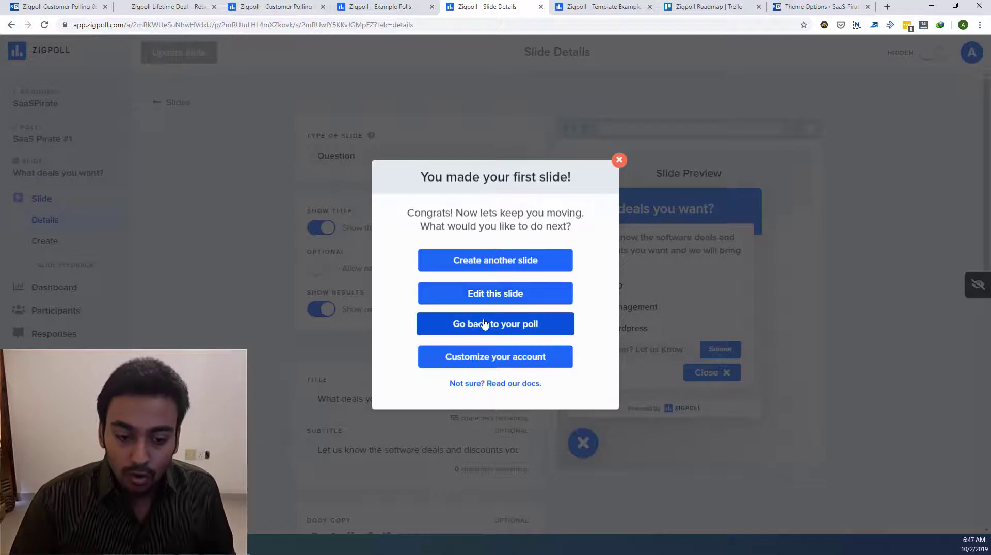
- Start another slide for the poll and set its type to Email Capture
{"action": "left_click", "coordinate": [510, 269]}
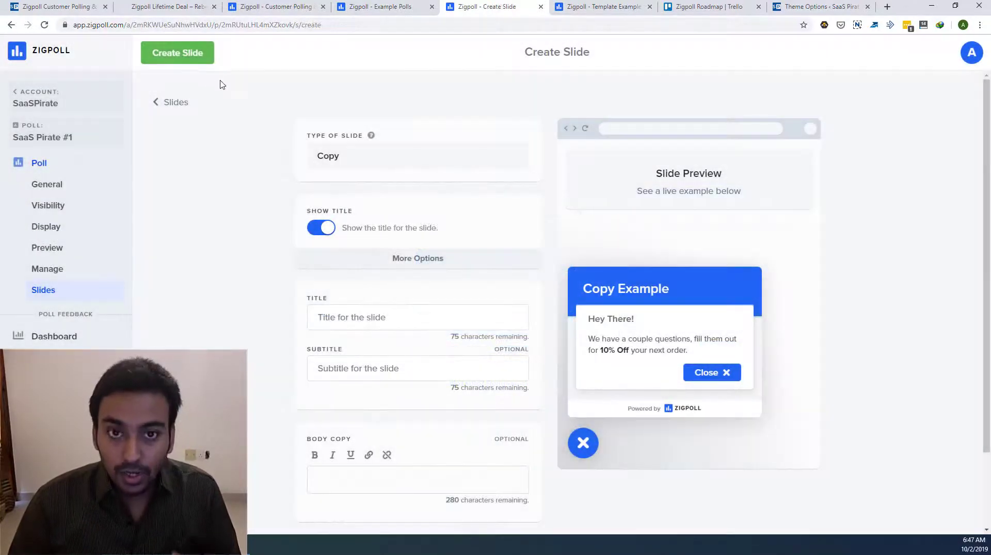
{"action": "left_click", "coordinate": [332, 159]}
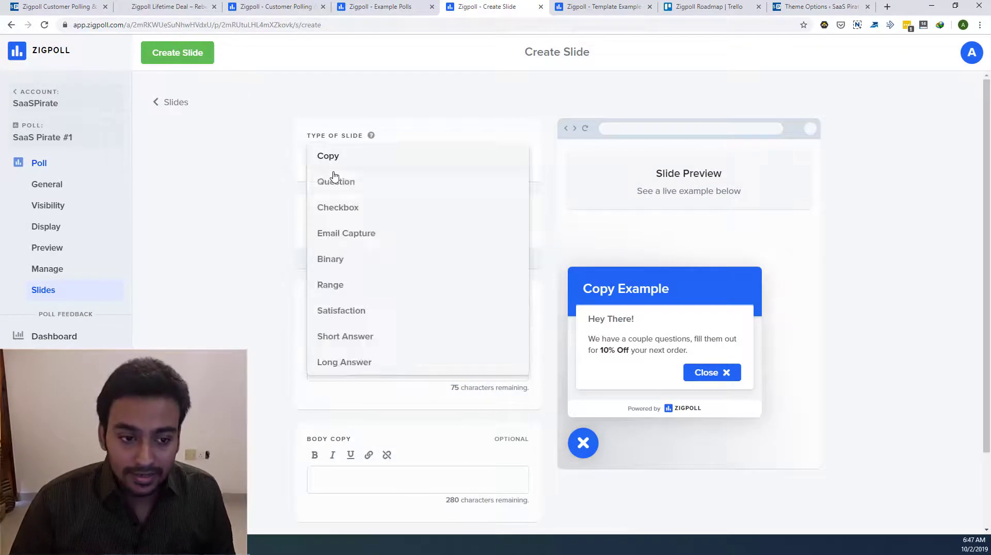
{"action": "left_click", "coordinate": [379, 235]}
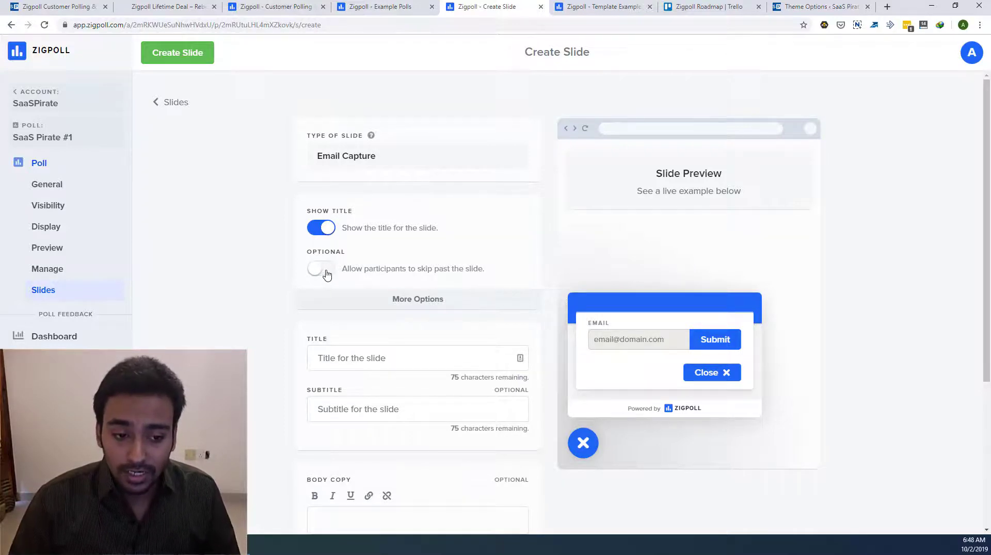
- Title the Email Capture slide "Great, We will notify you when we have deals of your choice."
{"action": "left_click", "coordinate": [368, 363]}
{"action": "left_click", "coordinate": [282, 356]}
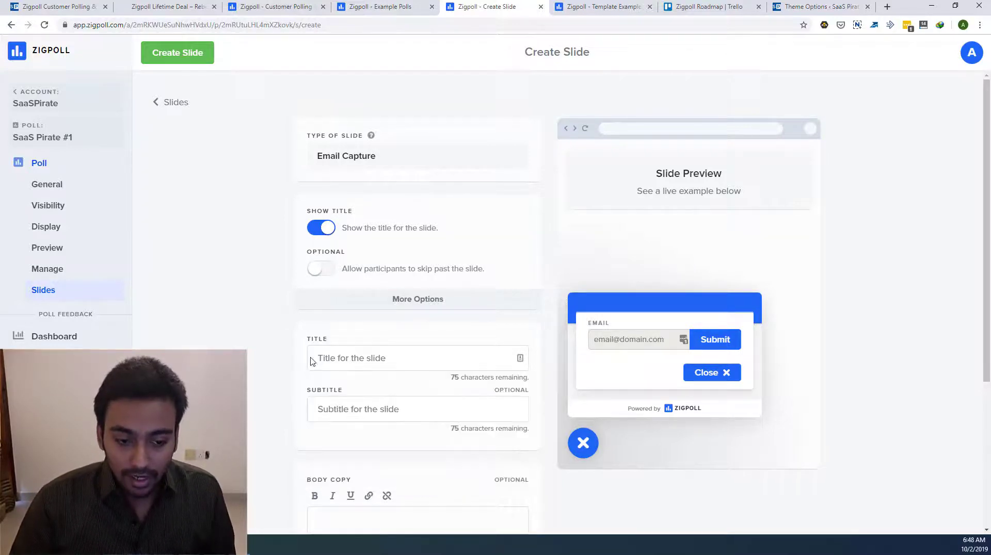
{"action": "left_click", "coordinate": [338, 355]}
{"action": "left_click", "coordinate": [354, 336]}
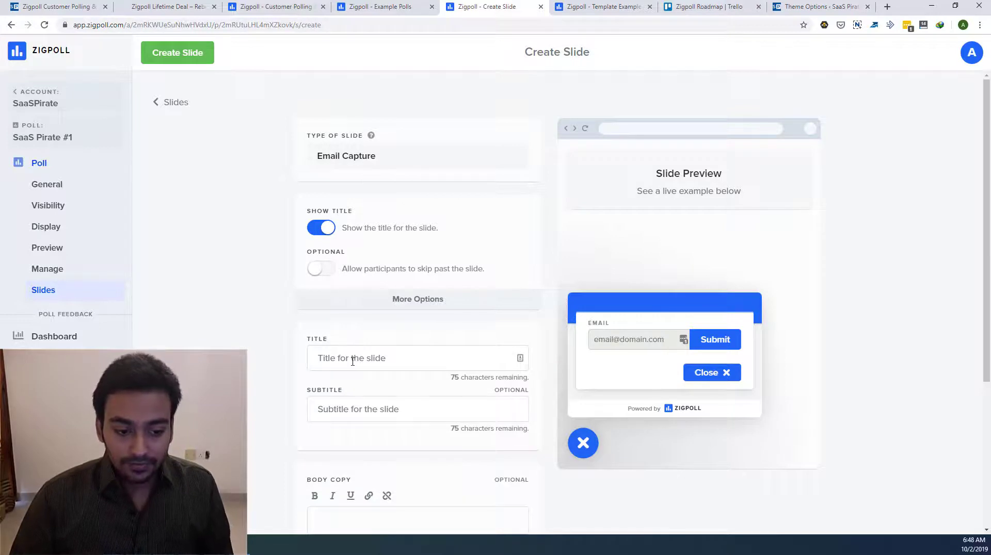
{"action": "left_click", "coordinate": [352, 362]}
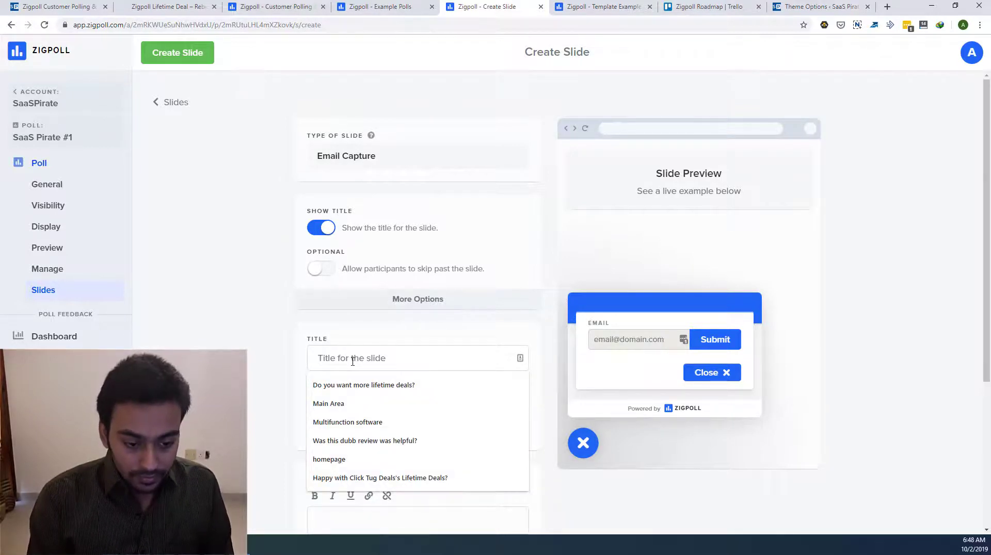
{"action": "type", "text": "Great"}
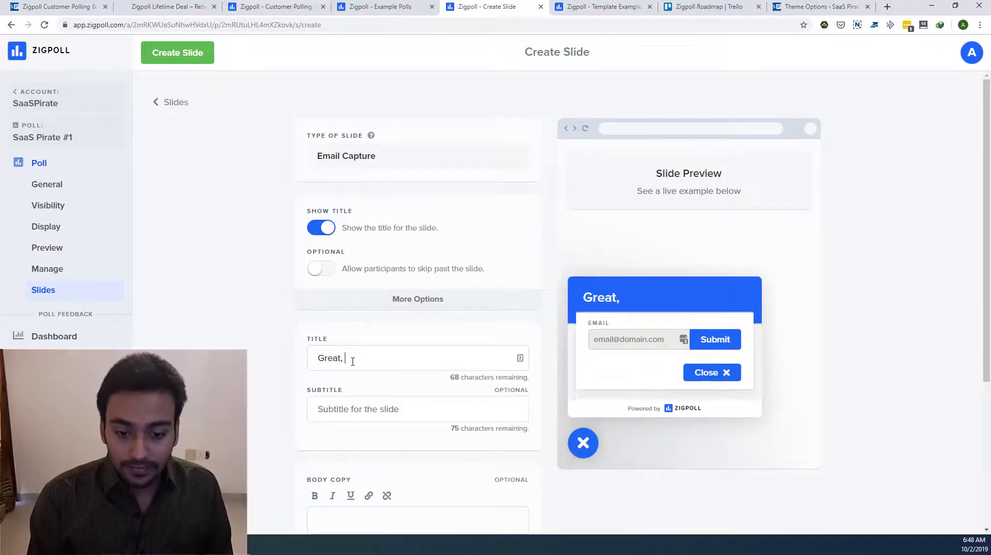
{"action": "type", "text": ", We will"}
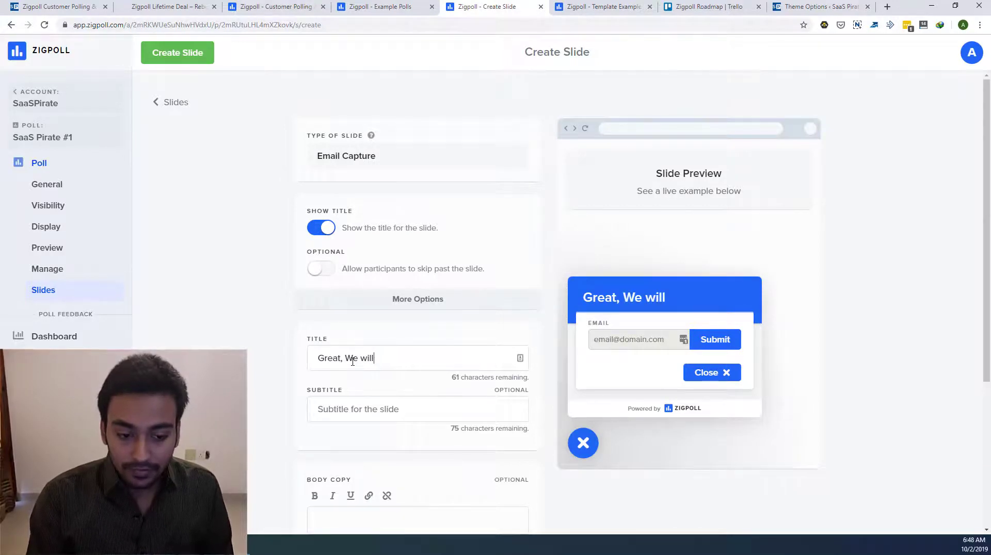
{"action": "type", "text": " notify "}
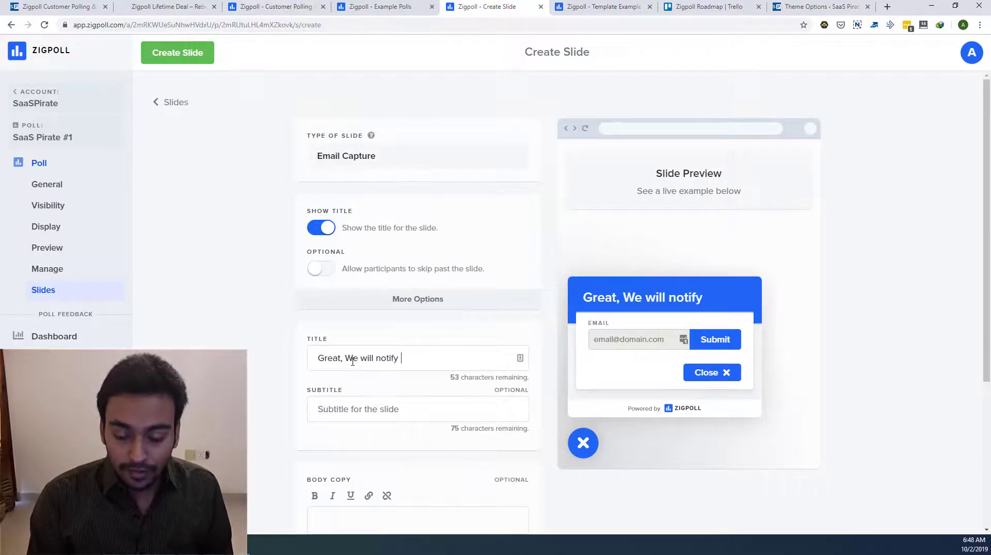
{"action": "type", "text": "you "}
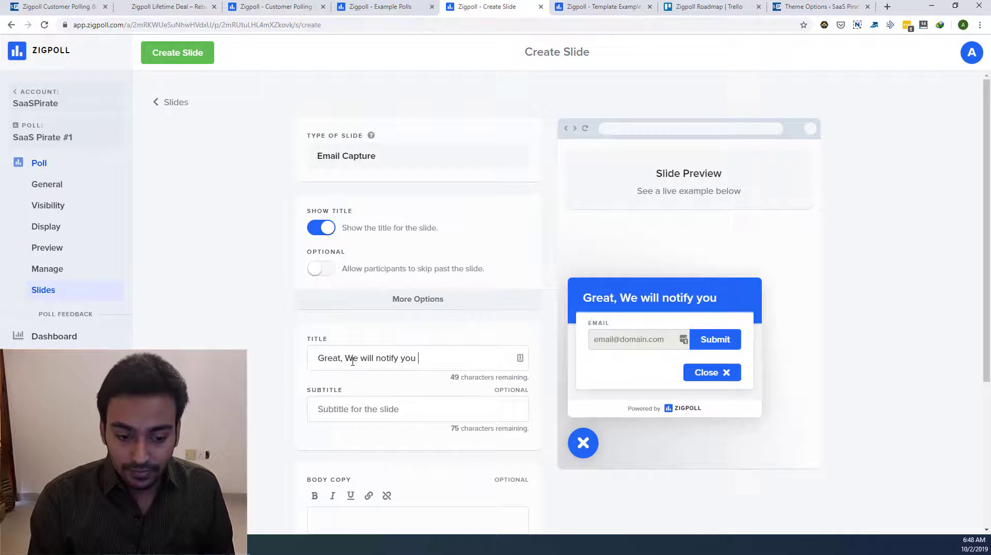
{"action": "type", "text": "when w"}
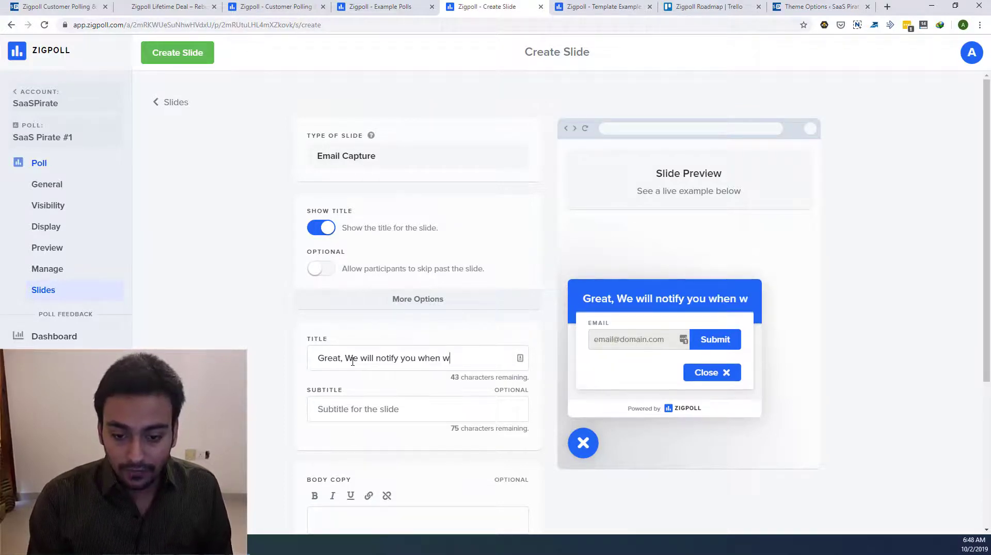
{"action": "type", "text": "e hav"}
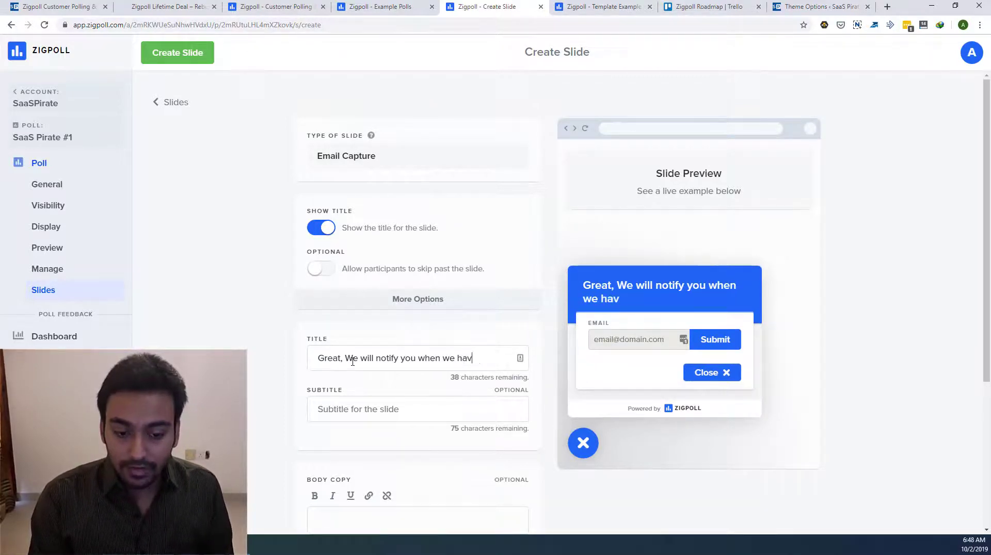
{"action": "type", "text": "e deals "}
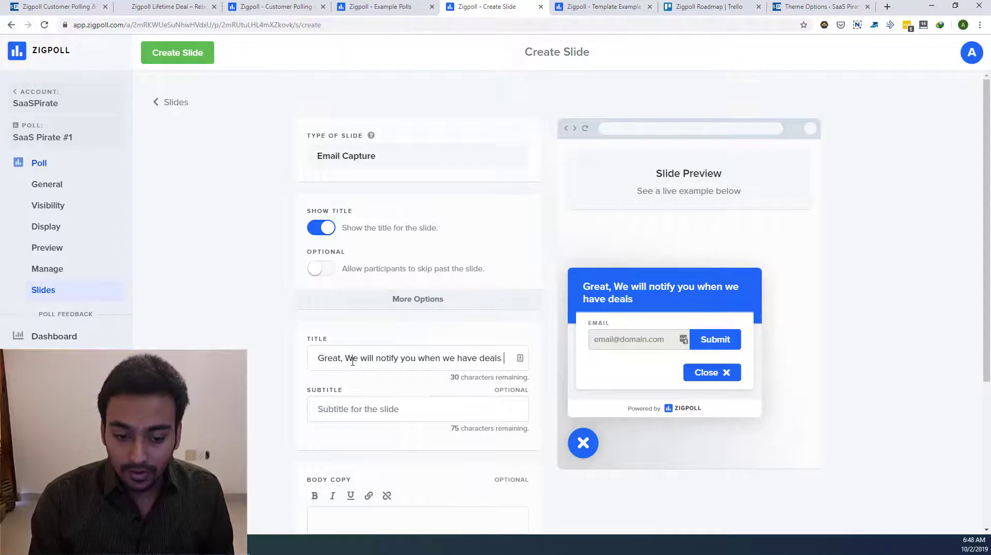
{"action": "type", "text": "of you"}
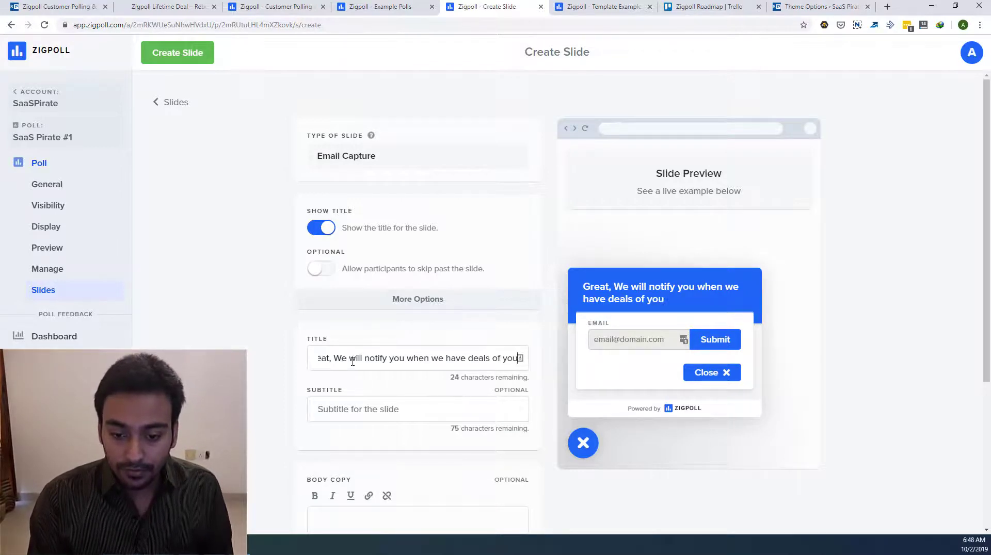
{"action": "type", "text": "r choice."}
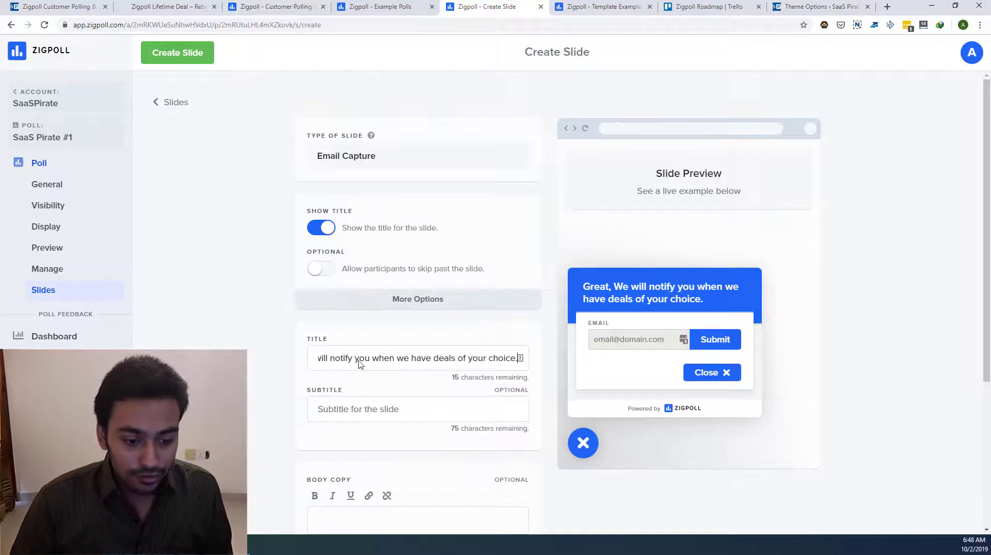
- Give the slide the subtitle "Please enter your email and it's safe and we don't spam."
{"action": "left_click", "coordinate": [361, 403]}
{"action": "scroll", "coordinate": [358, 394], "scroll_direction": "down", "scroll_amount": 1}
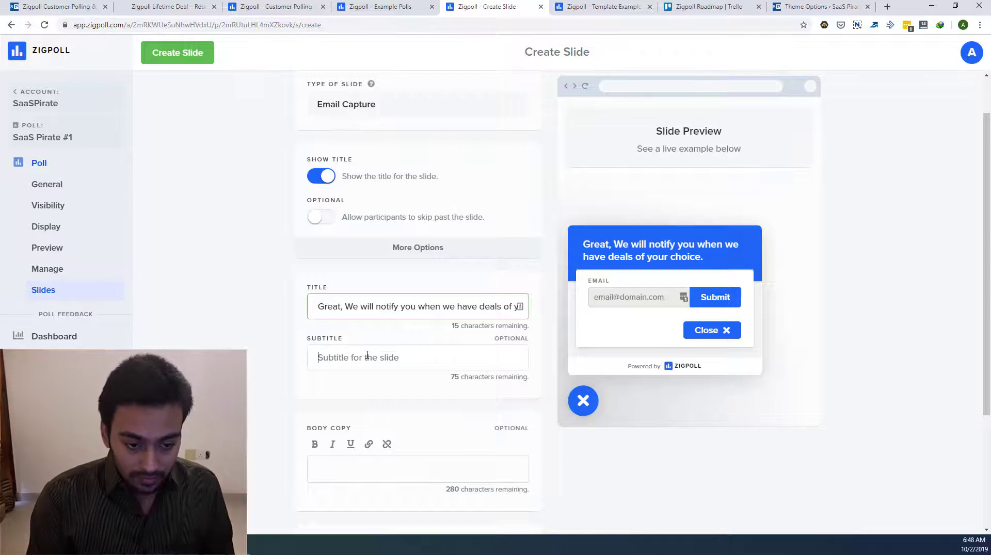
{"action": "type", "text": "Plea"}
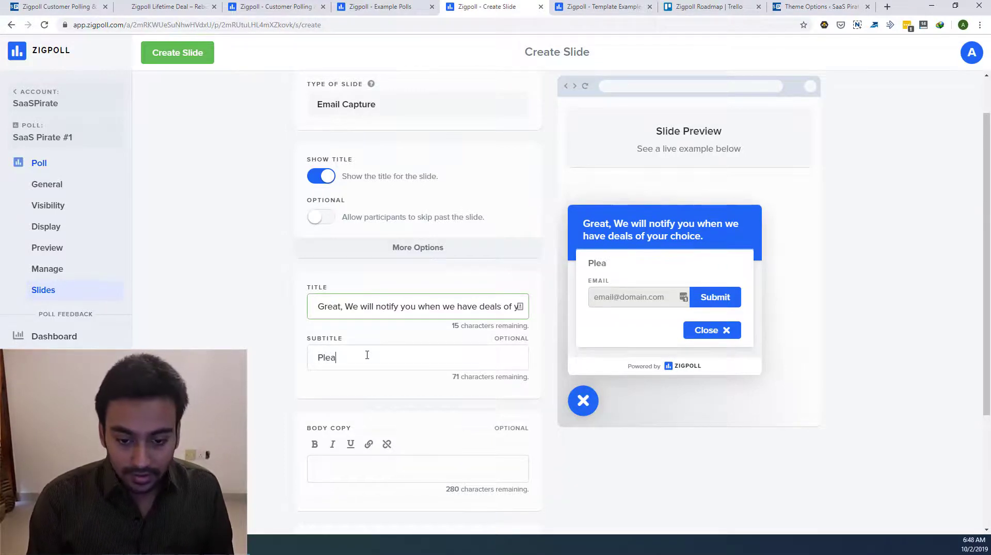
{"action": "type", "text": "se enter "}
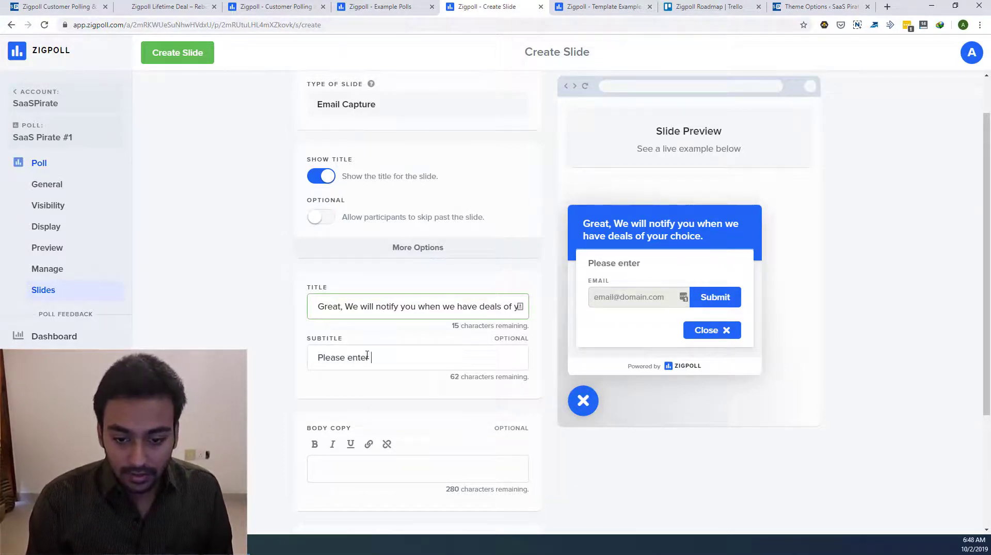
{"action": "type", "text": "your email"}
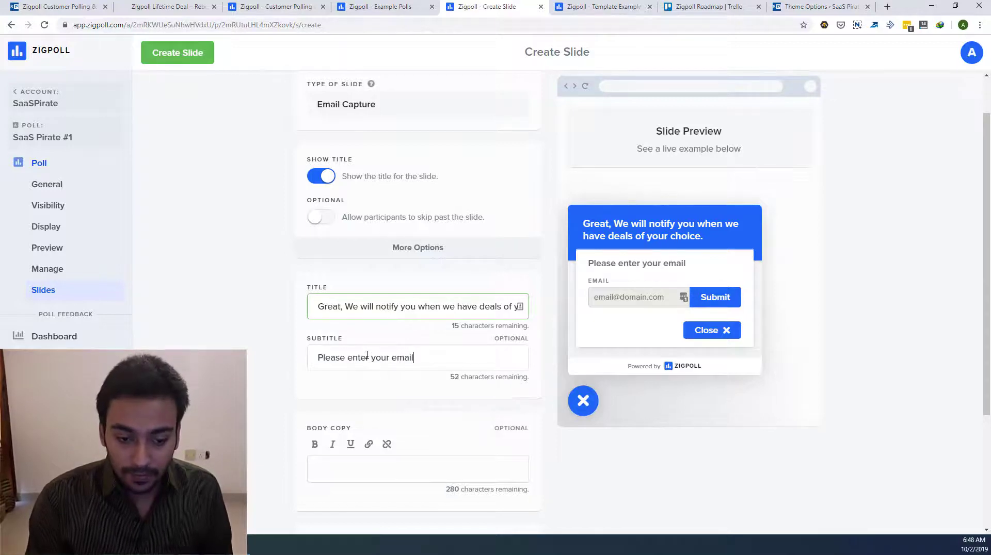
{"action": "type", "text": "."}
{"action": "key", "text": "BackSpace"}
{"action": "type", "text": "a"}
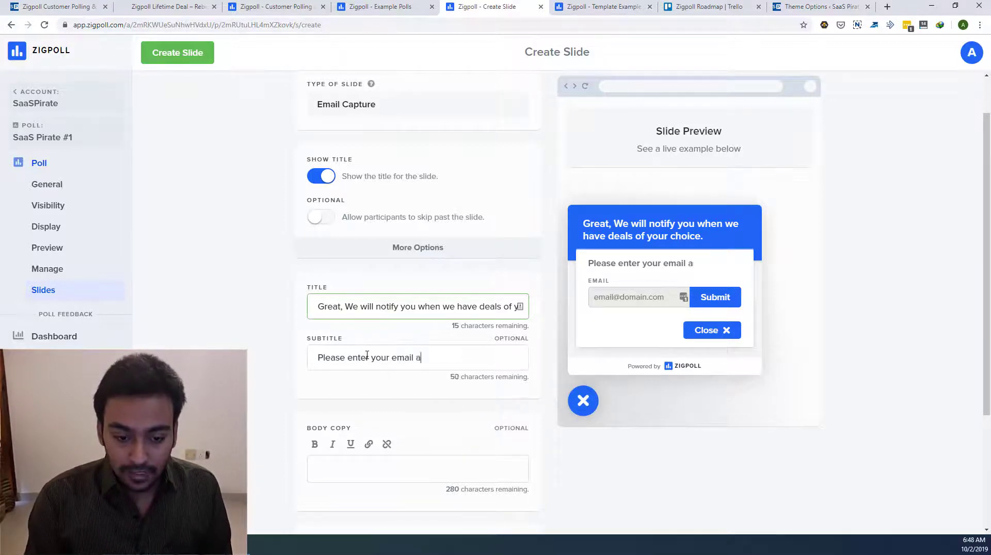
{"action": "type", "text": "nd it's afe"}
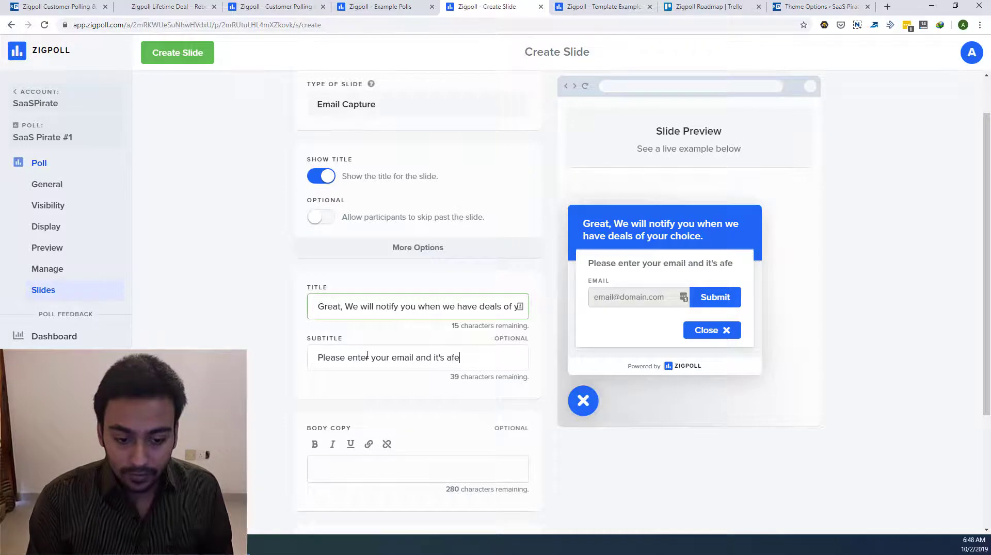
{"action": "key", "text": "BackSpace"}
{"action": "key", "text": "BackSpace"}
{"action": "key", "text": "BackSpace"}
{"action": "type", "text": "safe a"}
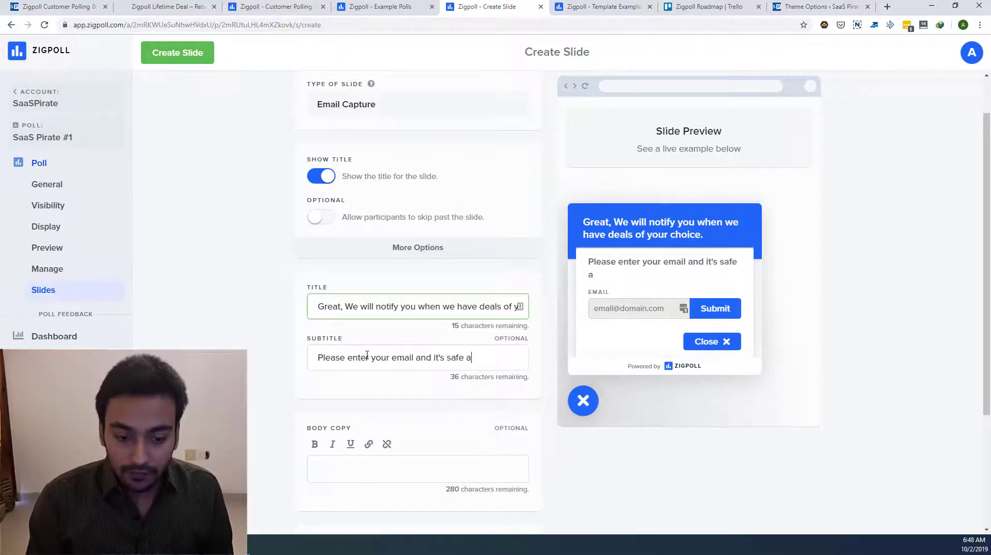
{"action": "type", "text": "nd we don't spam."}
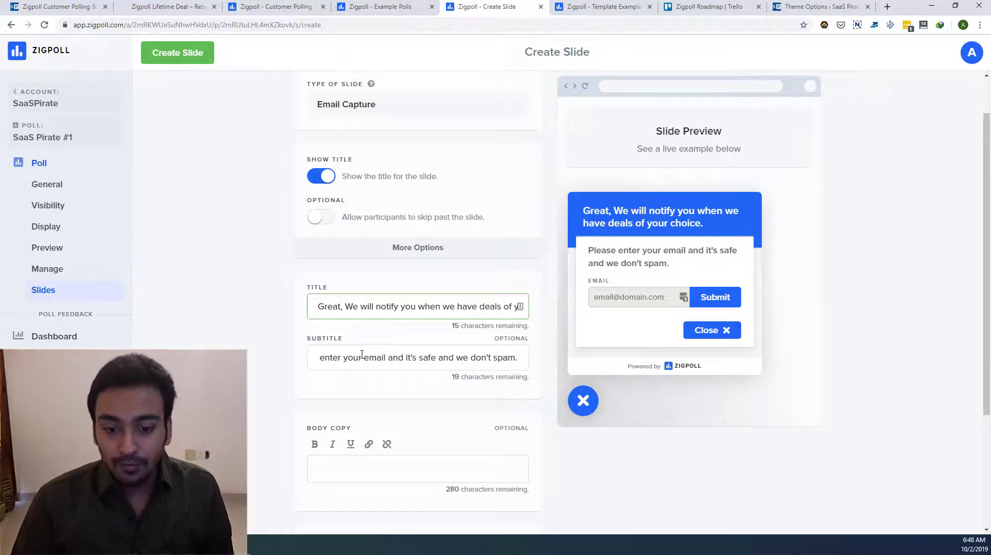
- Leave the body copy and placeholder text empty and create the Email Capture slide
{"action": "scroll", "coordinate": [285, 348], "scroll_direction": "down", "scroll_amount": 3}
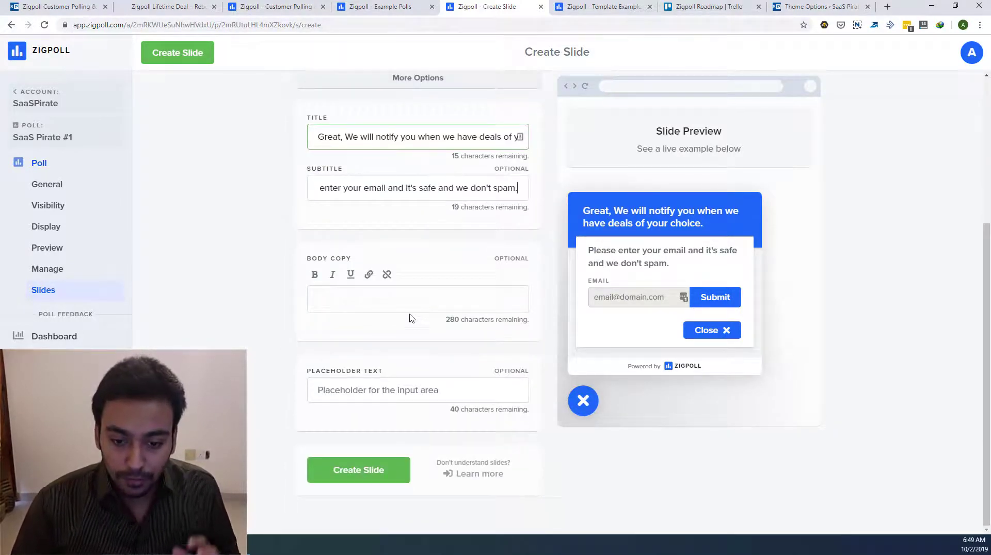
{"action": "left_click", "coordinate": [388, 391]}
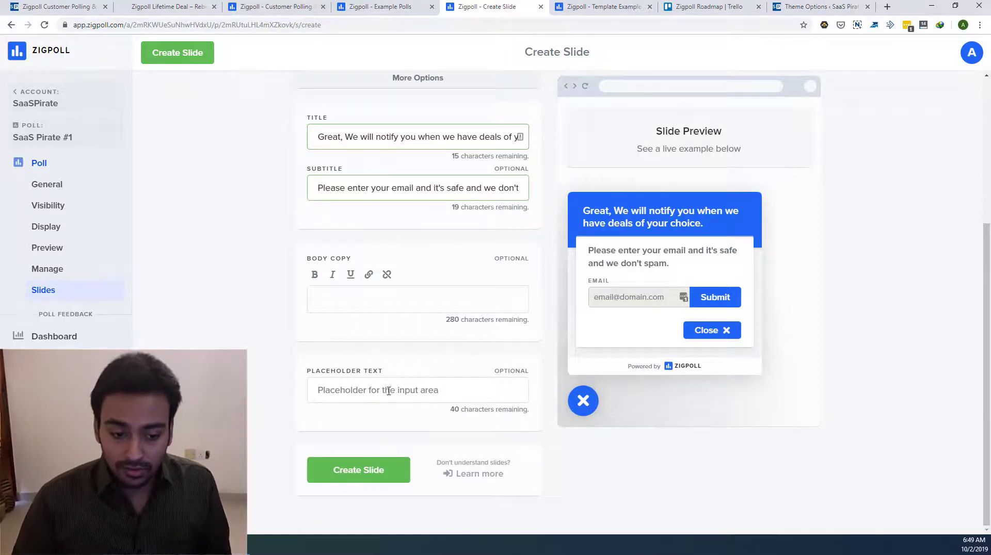
{"action": "left_click", "coordinate": [349, 481]}
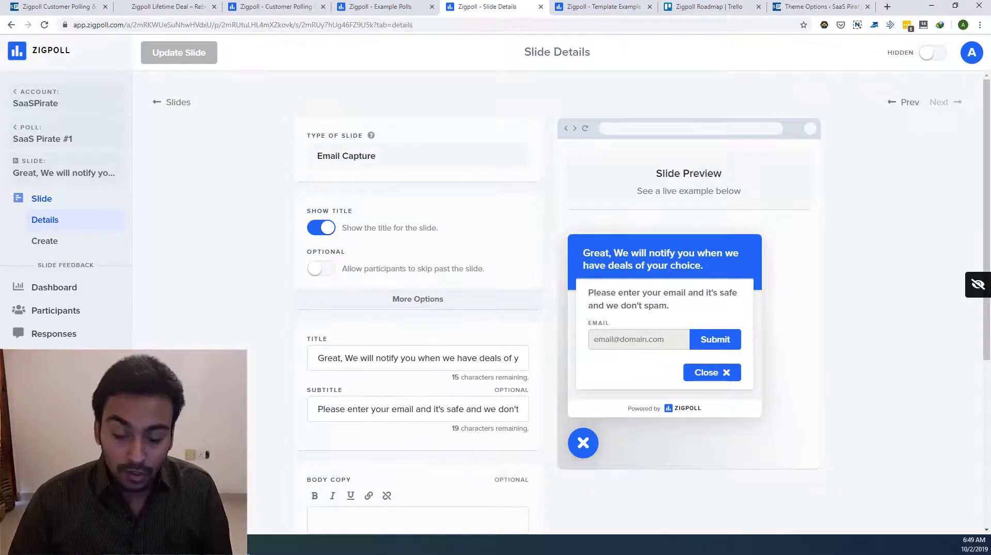
- Review the Email Capture slide's details and its place in the poll's slide list
{"action": "scroll", "coordinate": [510, 332], "scroll_direction": "down", "scroll_amount": 3}
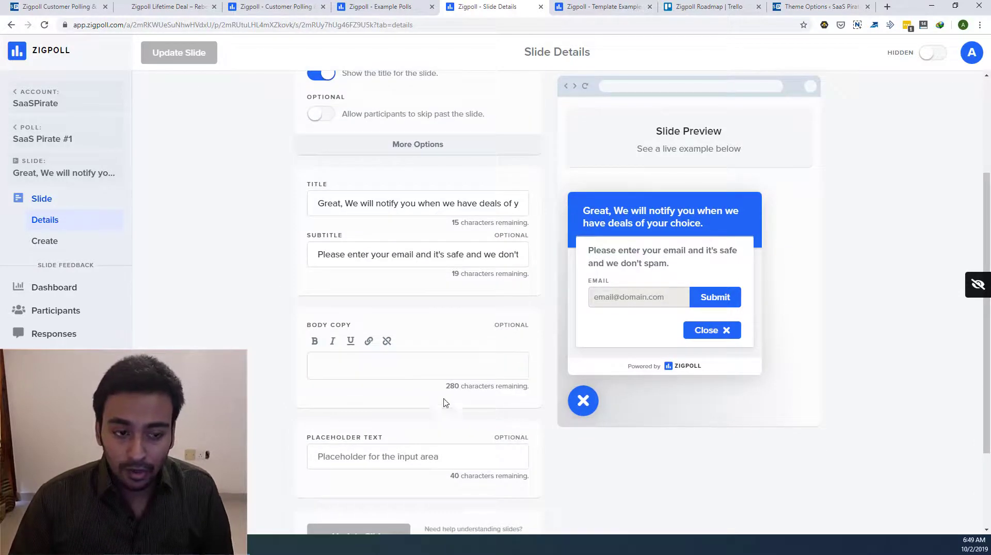
{"action": "scroll", "coordinate": [445, 403], "scroll_direction": "up", "scroll_amount": 3}
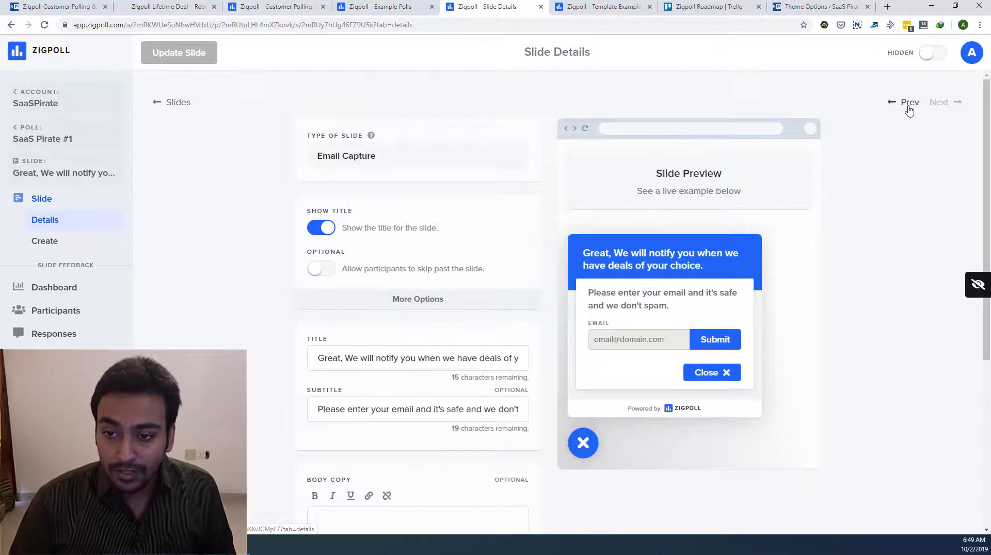
{"action": "left_click", "coordinate": [160, 104]}
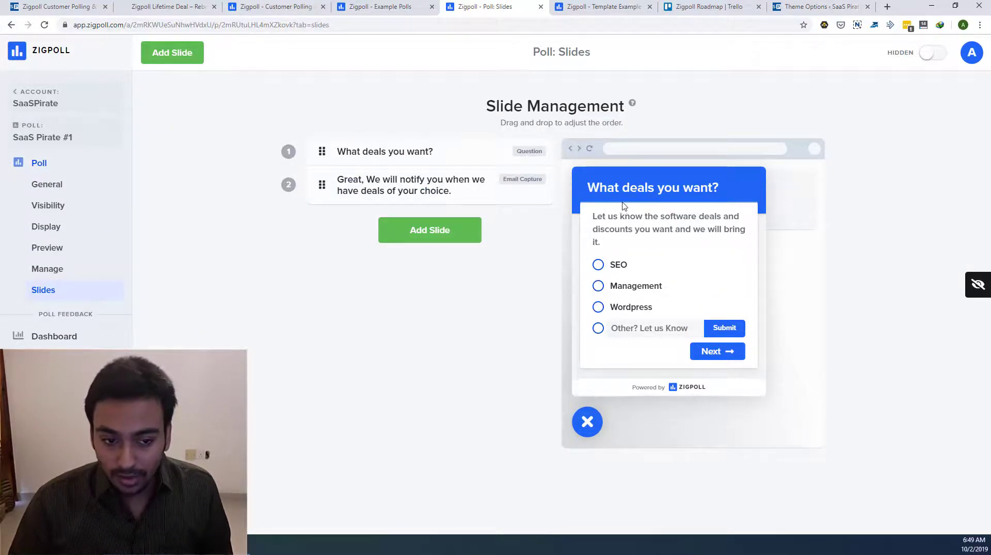
{"action": "left_click", "coordinate": [424, 193]}
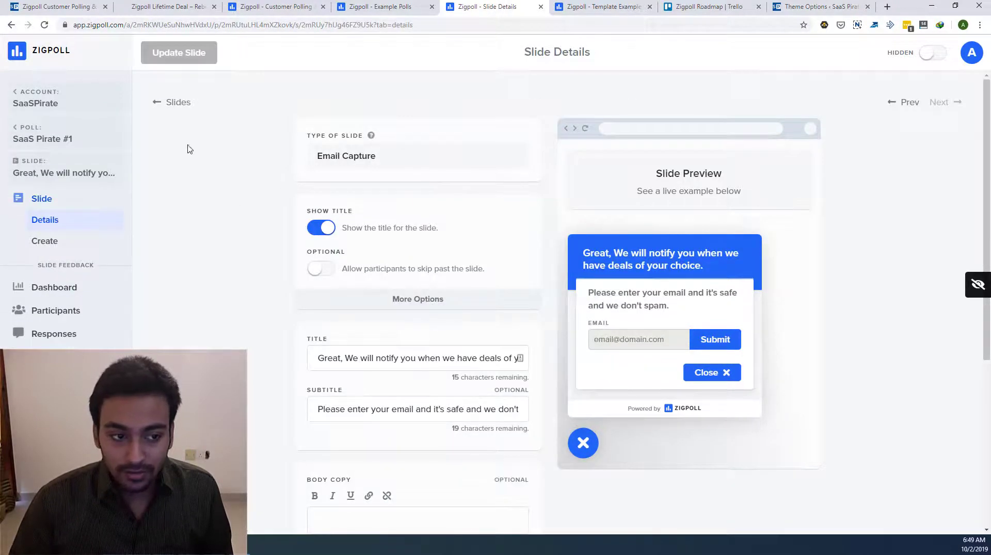
{"action": "left_click", "coordinate": [168, 102]}
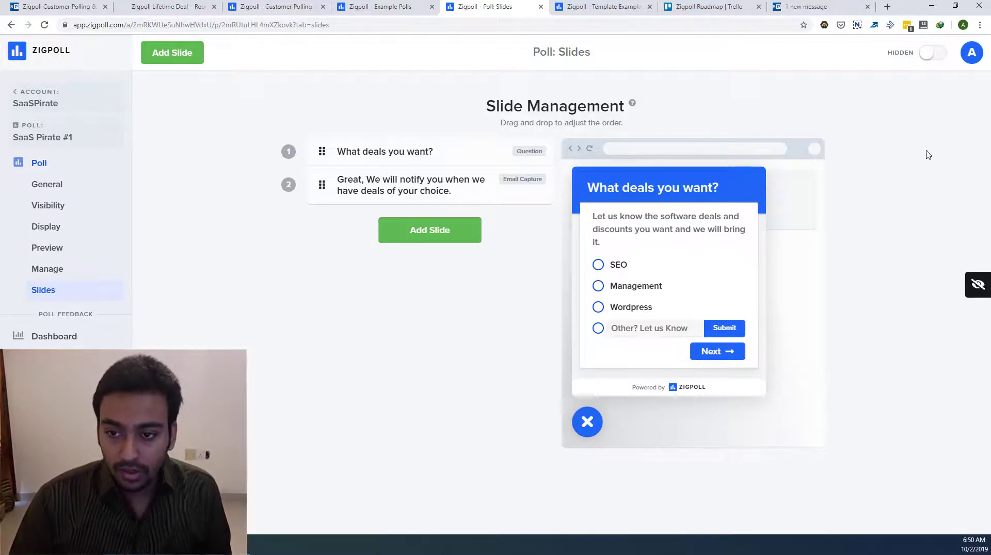
- Make the poll visible and open its widget on the reloaded SaaS Pirate homepage
{"action": "left_click", "coordinate": [941, 60]}
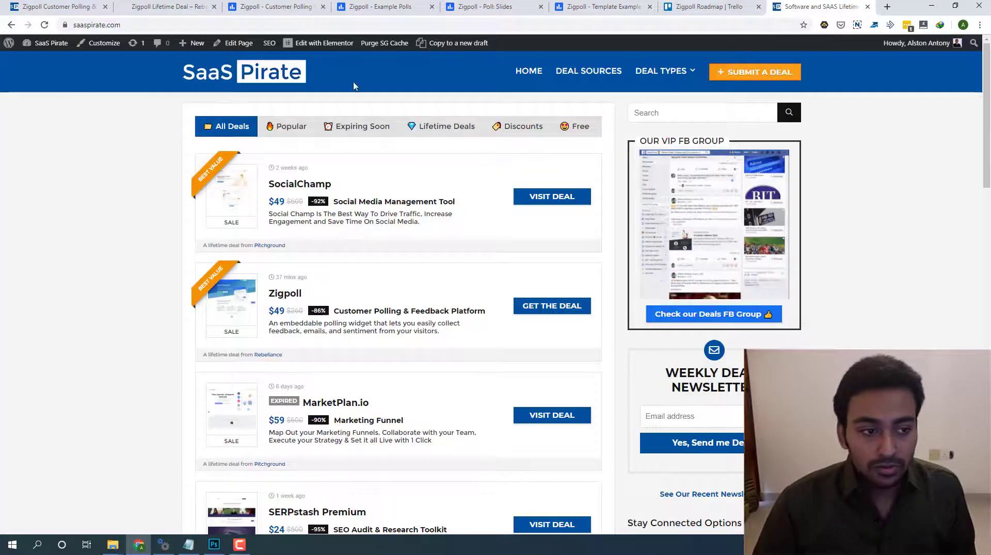
{"action": "left_click", "coordinate": [44, 26]}
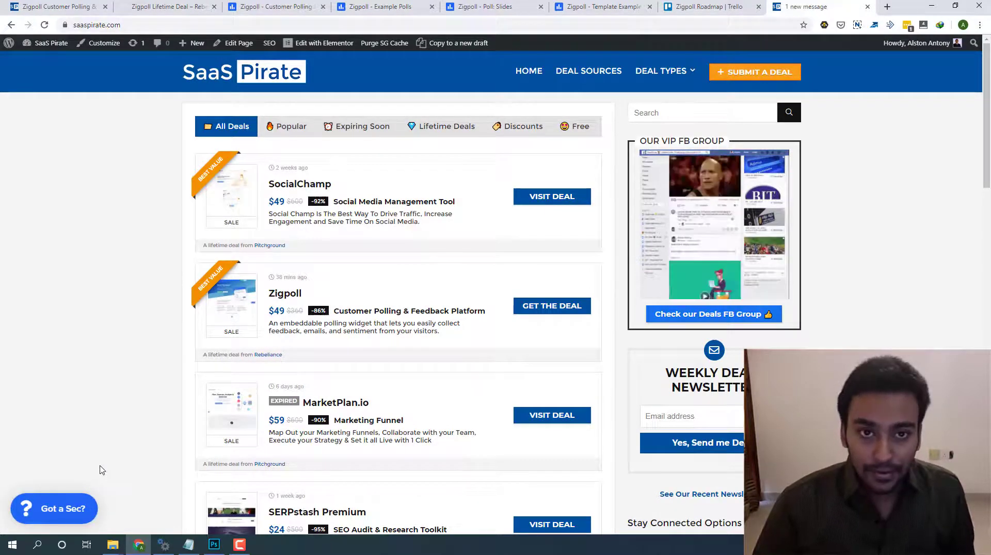
{"action": "left_click", "coordinate": [44, 518]}
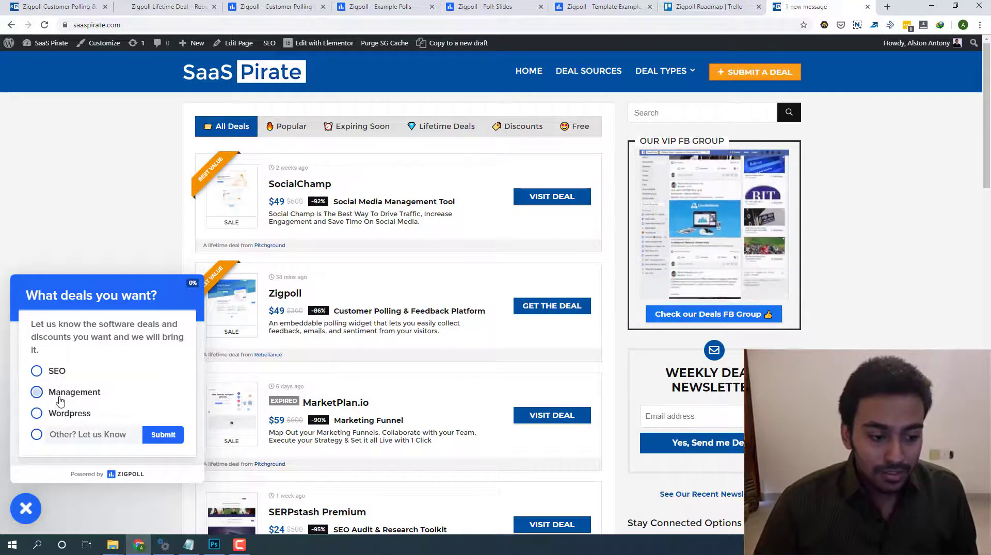
- Vote for SEO in the live "What deals you want?" poll and advance to the email capture slide
{"action": "left_click", "coordinate": [37, 371]}
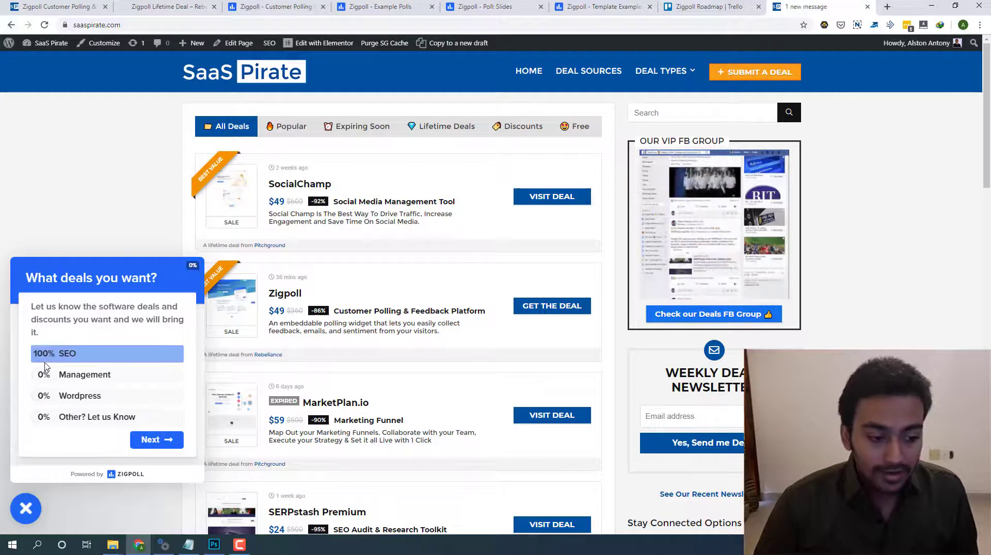
{"action": "left_click", "coordinate": [149, 441]}
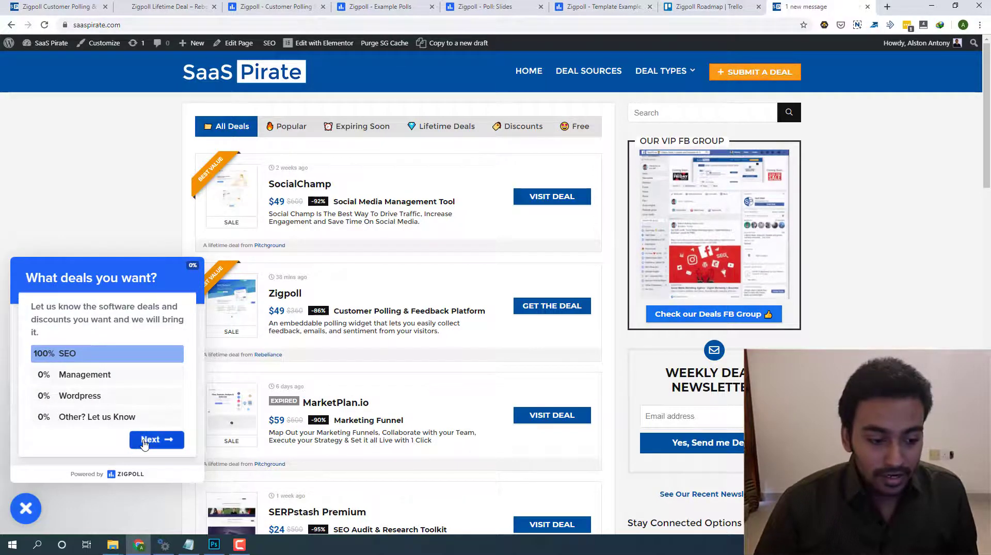
{"action": "left_click", "coordinate": [145, 442]}
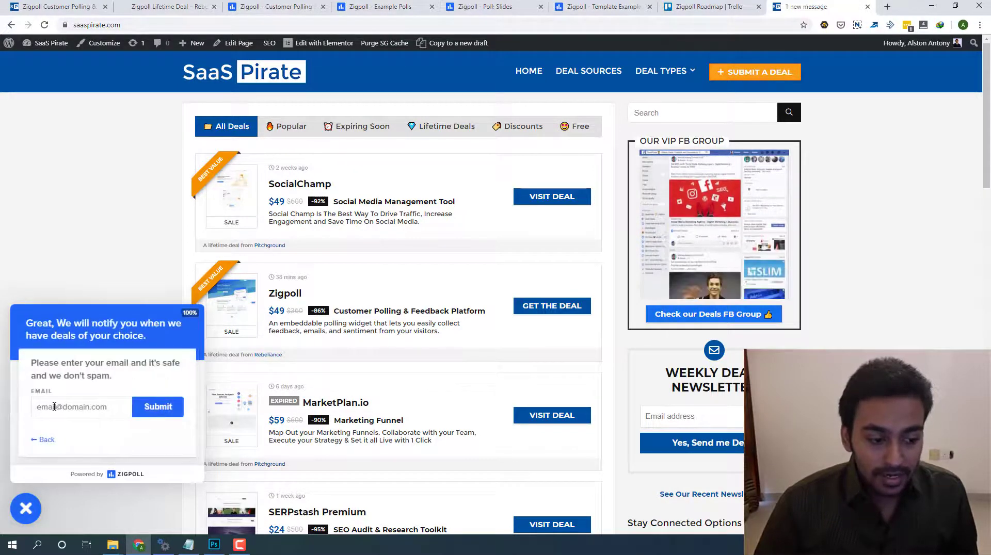
- Submit the participant's email address in the poll widget and close the completed poll
{"action": "left_click", "coordinate": [110, 407]}
{"action": "left_click", "coordinate": [102, 429]}
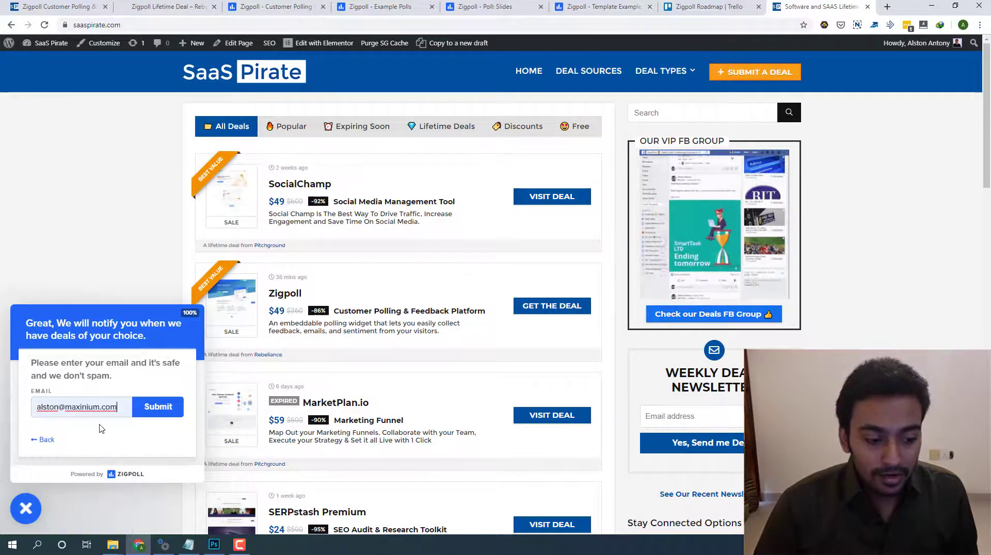
{"action": "left_click", "coordinate": [166, 410]}
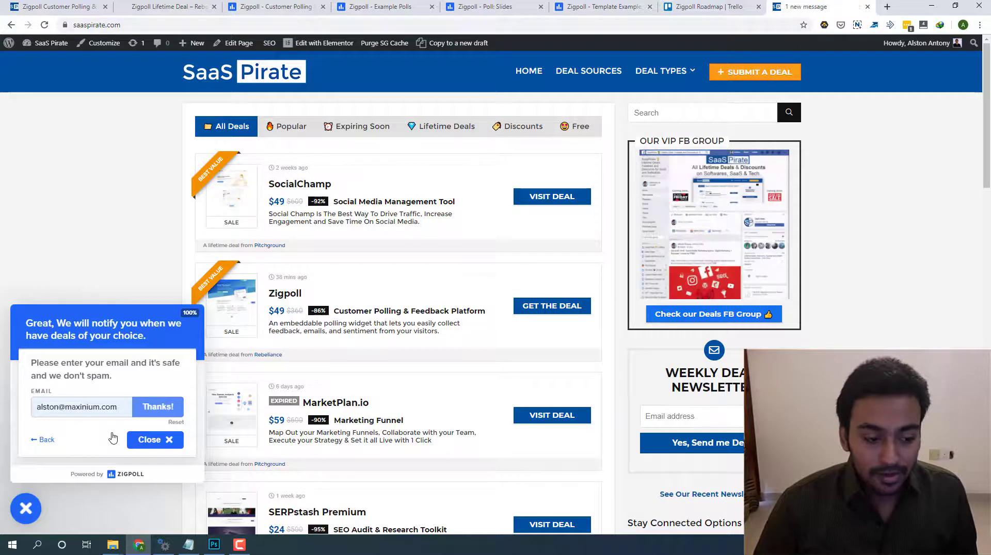
{"action": "left_click", "coordinate": [153, 442]}
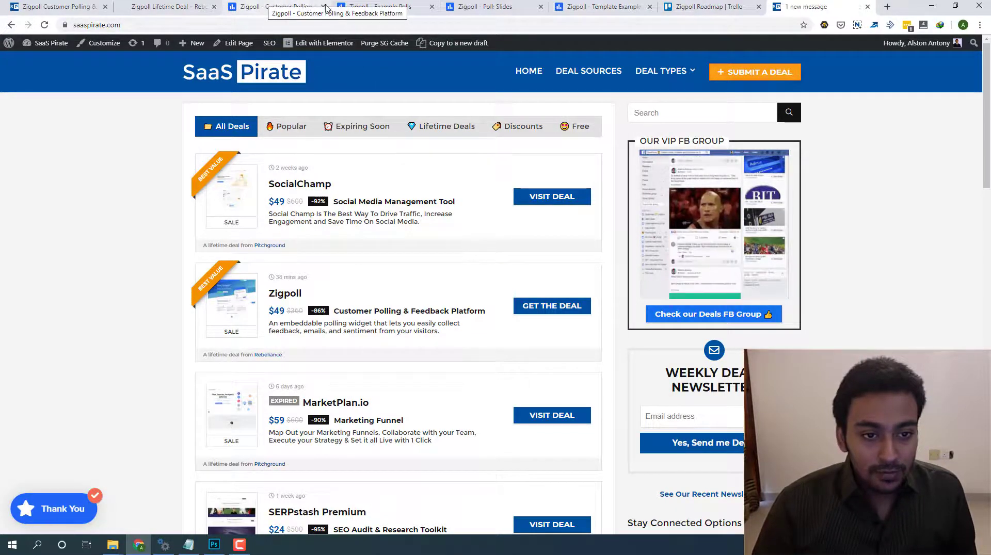
- Return to Zigpoll, open the SaaS Pirate #1 poll's dashboard and examine the Question slide's votes
{"action": "left_click", "coordinate": [361, 8]}
{"action": "left_click", "coordinate": [313, 7]}
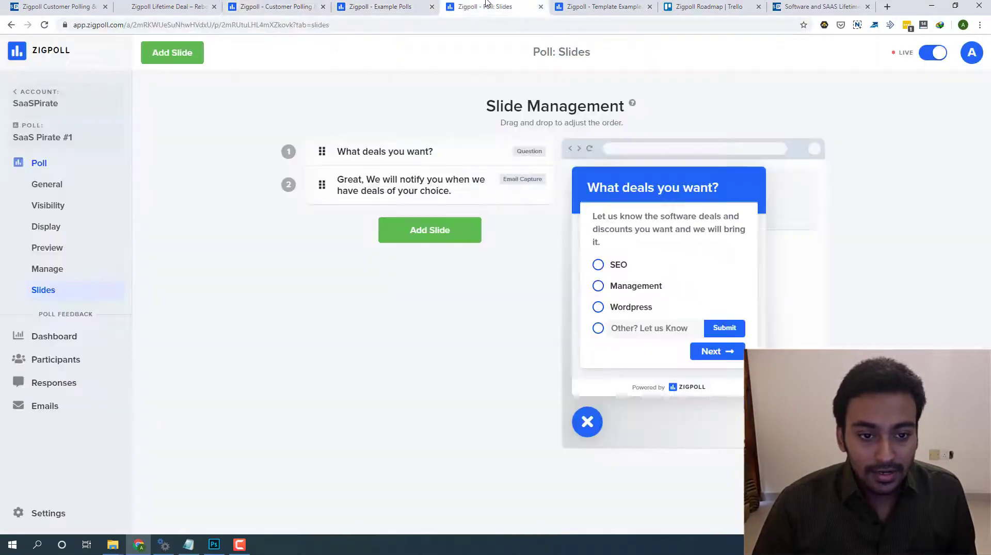
{"action": "left_click", "coordinate": [486, 5]}
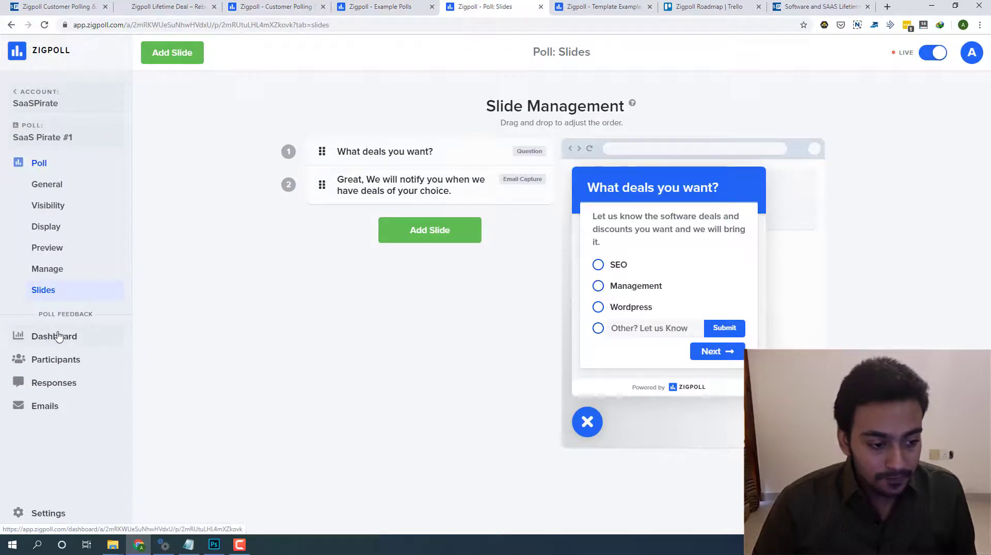
{"action": "left_click", "coordinate": [59, 336]}
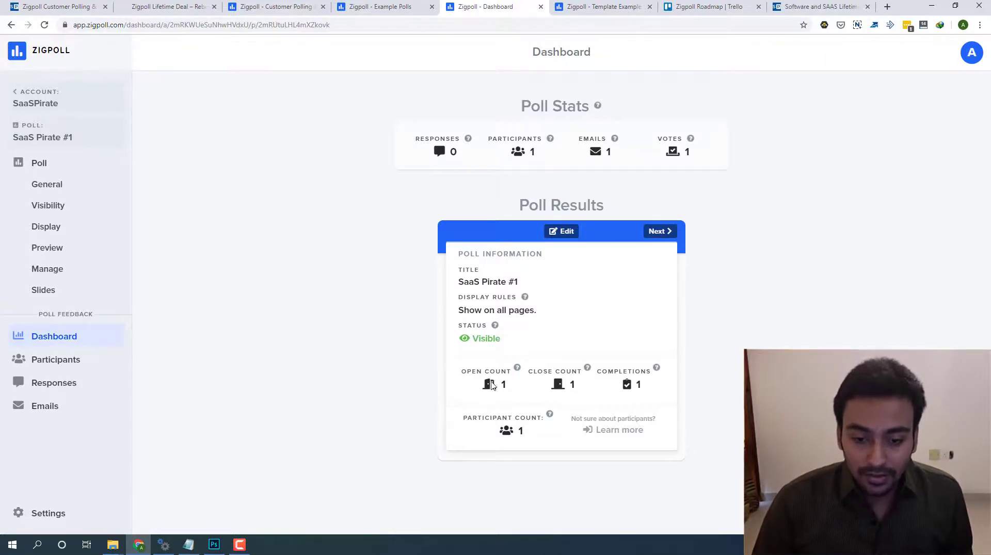
{"action": "left_click", "coordinate": [662, 231]}
{"action": "scroll", "coordinate": [666, 265], "scroll_direction": "down", "scroll_amount": 1}
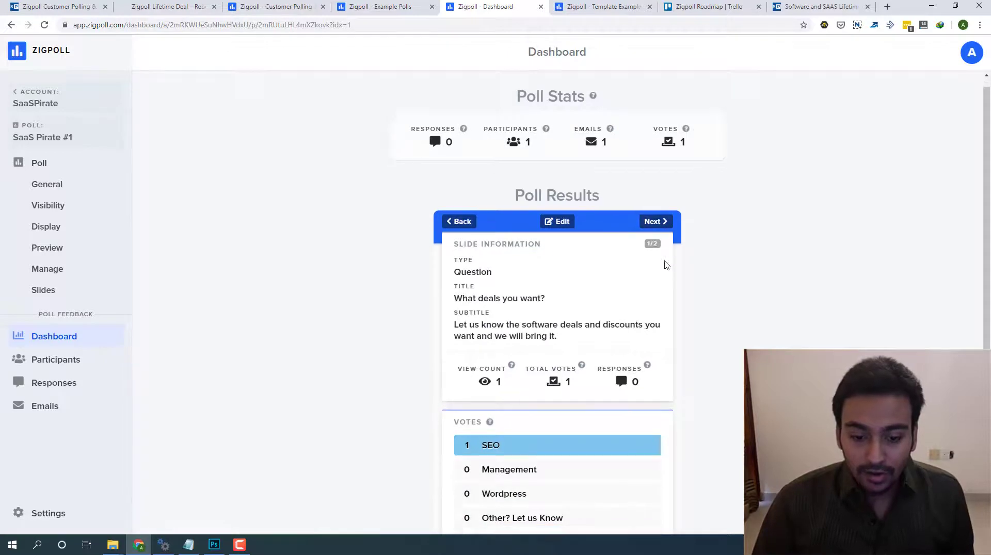
{"action": "scroll", "coordinate": [666, 265], "scroll_direction": "down", "scroll_amount": 1}
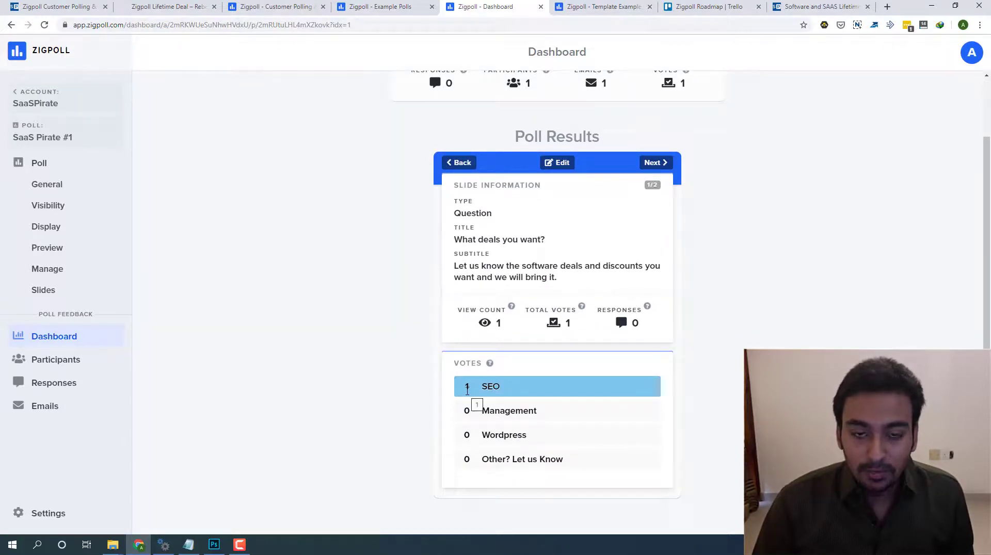
- Inspect the Email Capture slide's results and its captured email, down to the participant's engagement history
{"action": "left_click", "coordinate": [661, 162]}
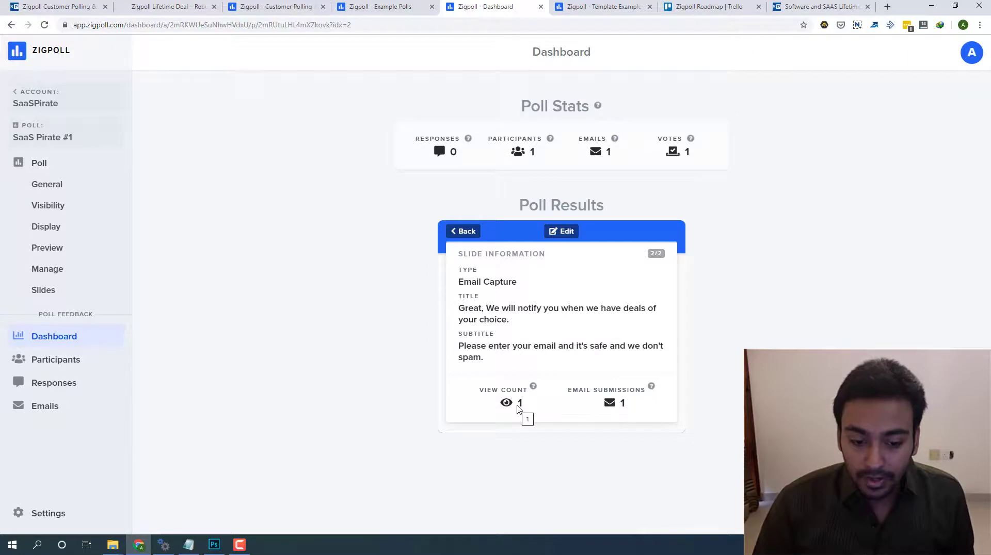
{"action": "left_click", "coordinate": [616, 404]}
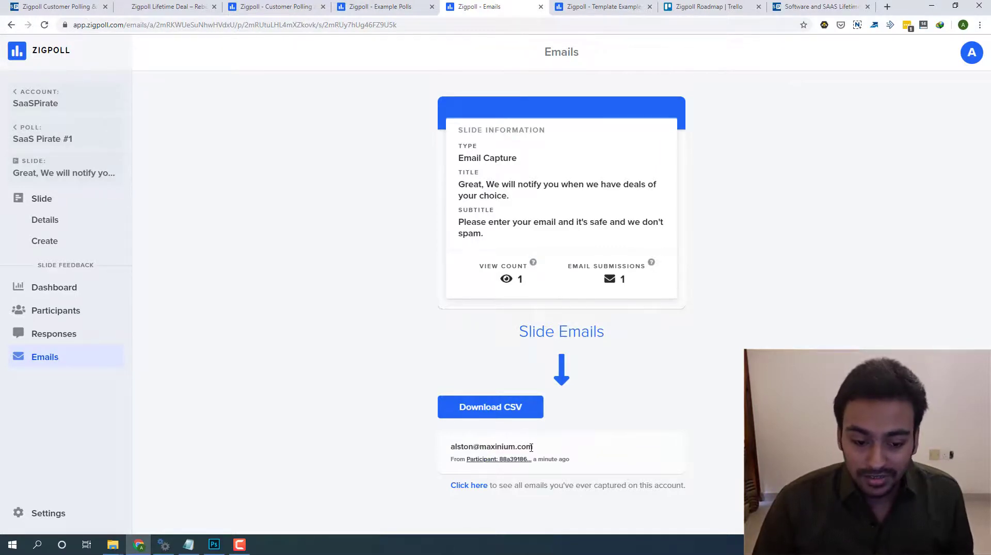
{"action": "left_click", "coordinate": [497, 461]}
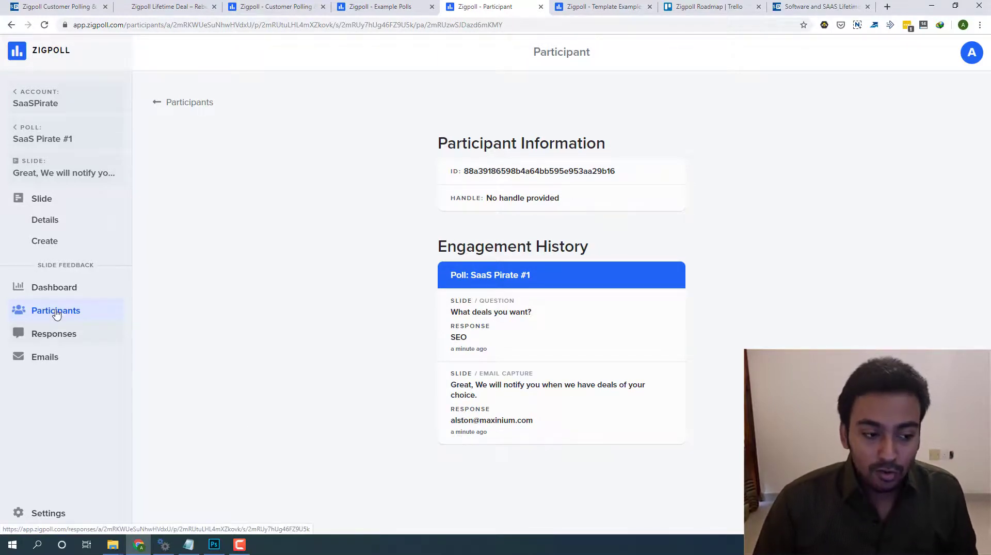
- Review the Email Capture slide's dashboard, participants, responses and emails, plus the user settings
{"action": "left_click", "coordinate": [55, 288]}
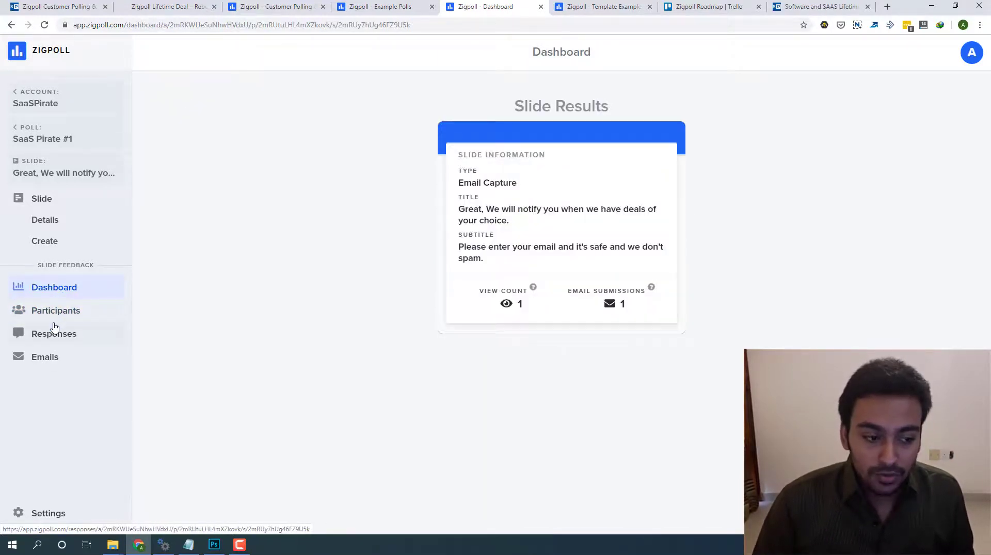
{"action": "left_click", "coordinate": [55, 312]}
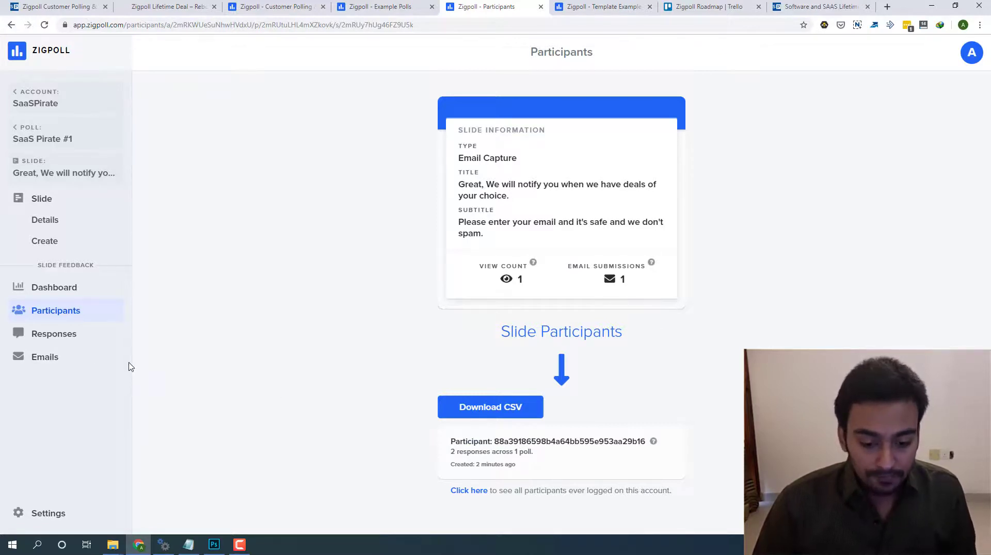
{"action": "left_click", "coordinate": [30, 338]}
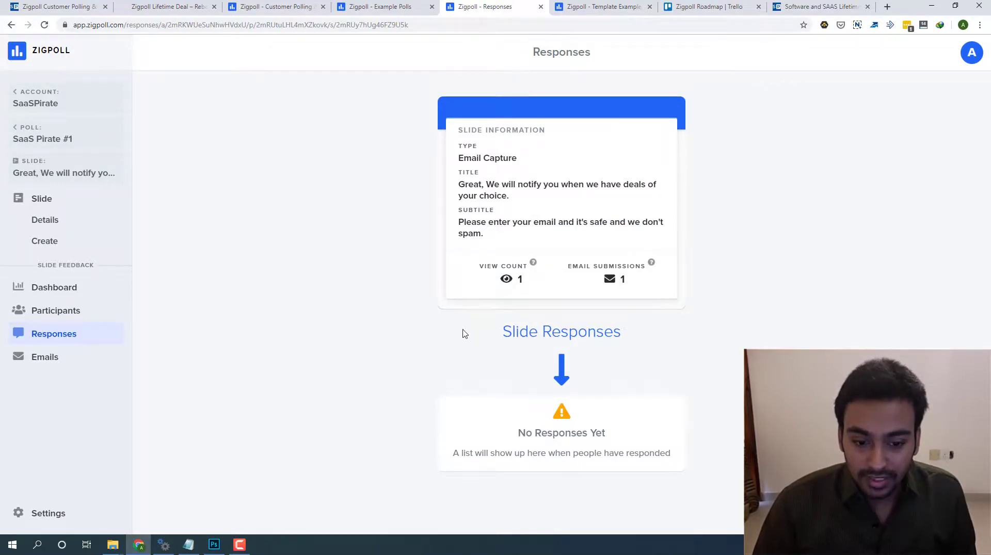
{"action": "left_click", "coordinate": [73, 365]}
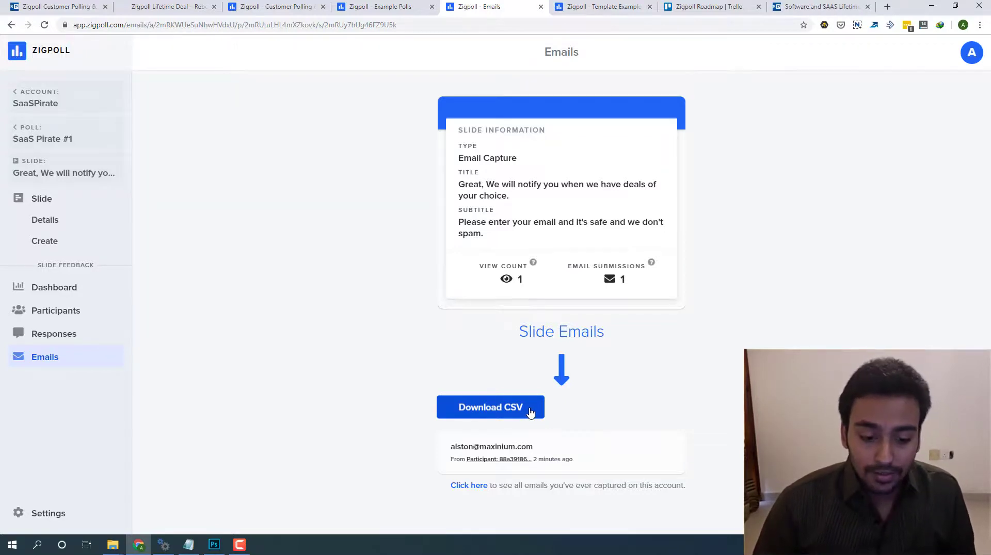
{"action": "left_click", "coordinate": [61, 519]}
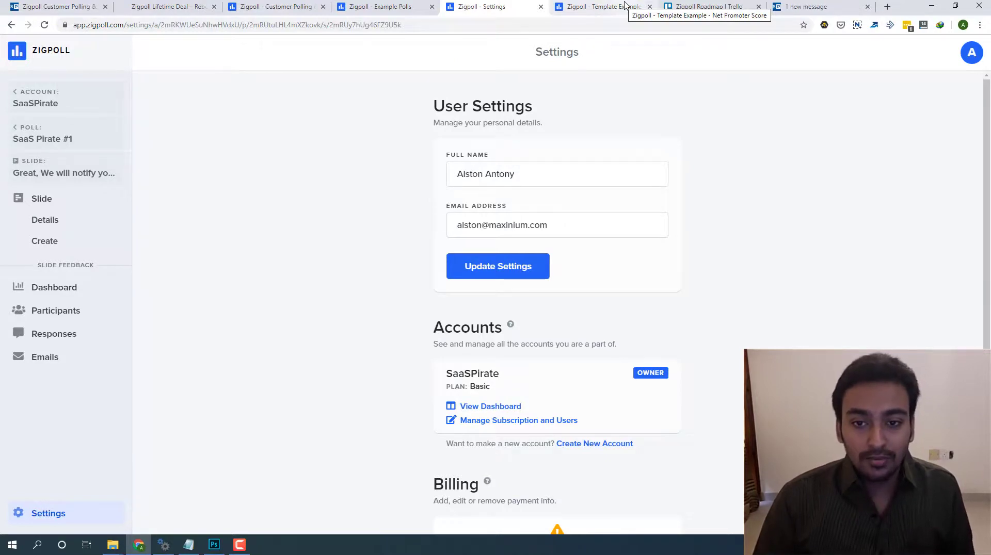
- Check the Zigpoll roadmap on Trello and reopen the answered poll widget on the SaaS Pirate homepage
{"action": "left_click", "coordinate": [703, 5]}
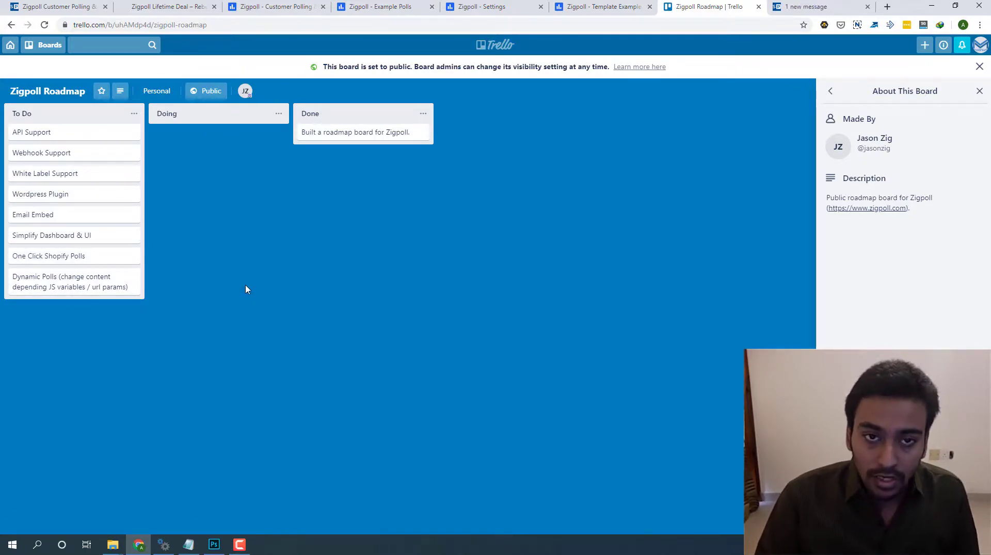
{"action": "left_click", "coordinate": [83, 8]}
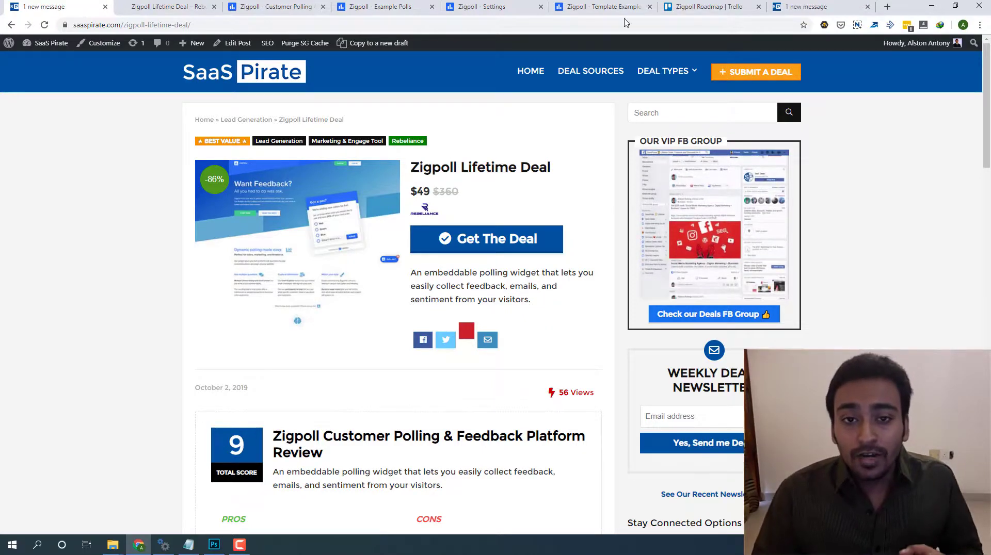
{"action": "left_click", "coordinate": [819, 7]}
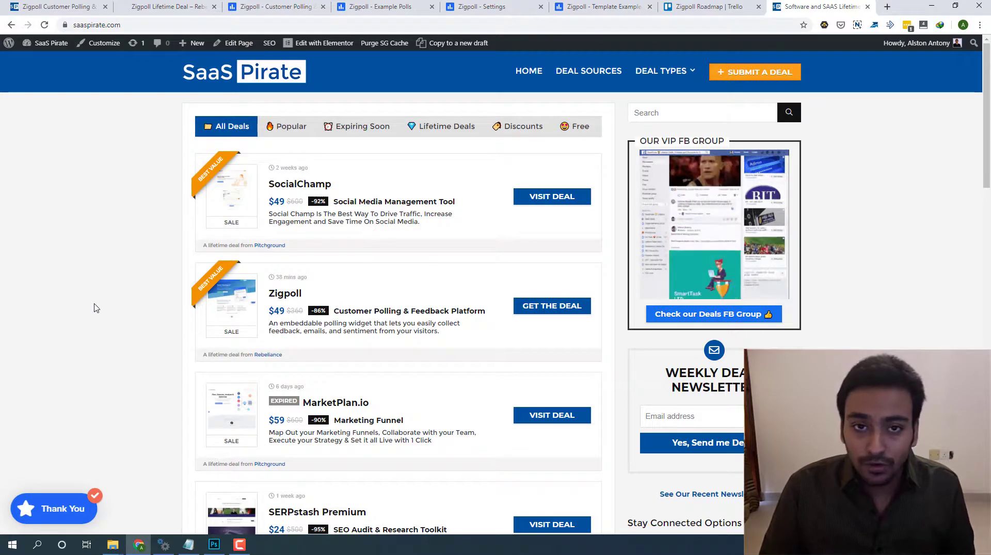
{"action": "left_click", "coordinate": [66, 516]}
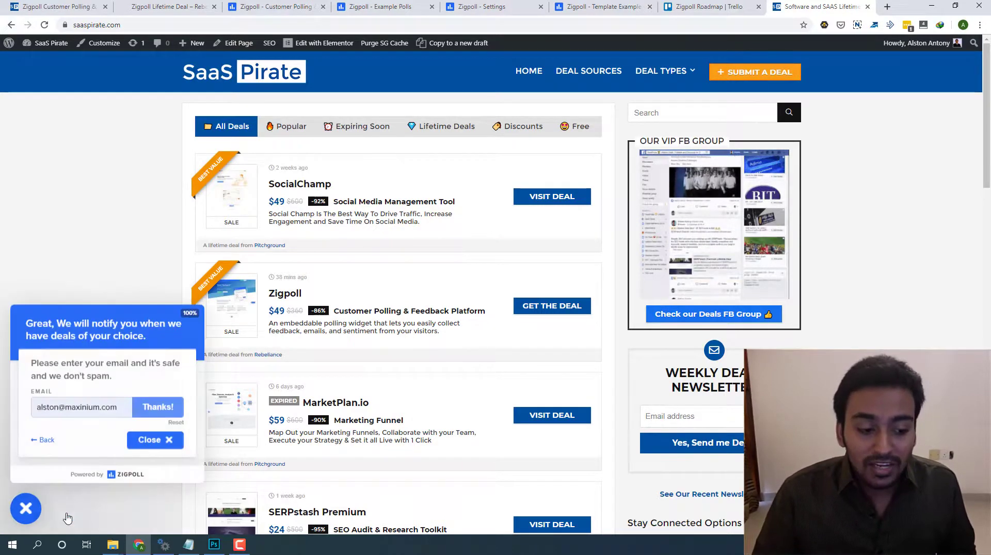